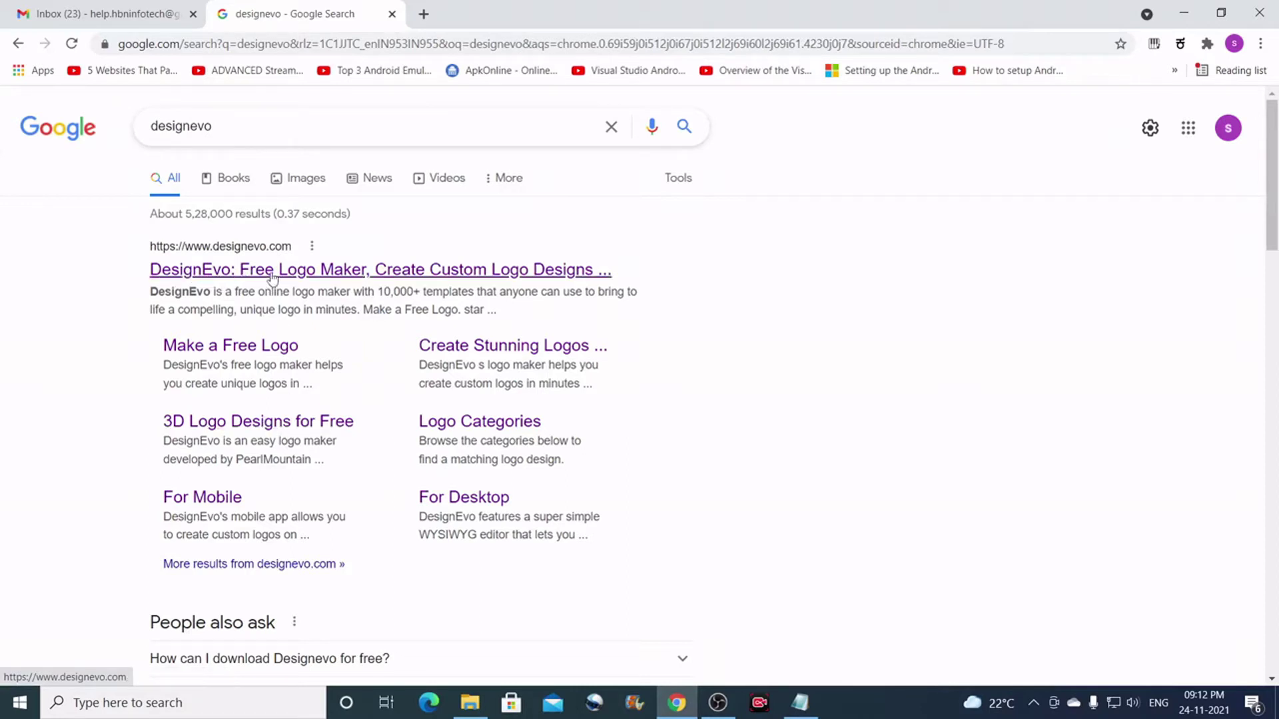
Open the DesignEvo home page from the search results in a new tab
right_click(271, 275)
left_click(300, 284)
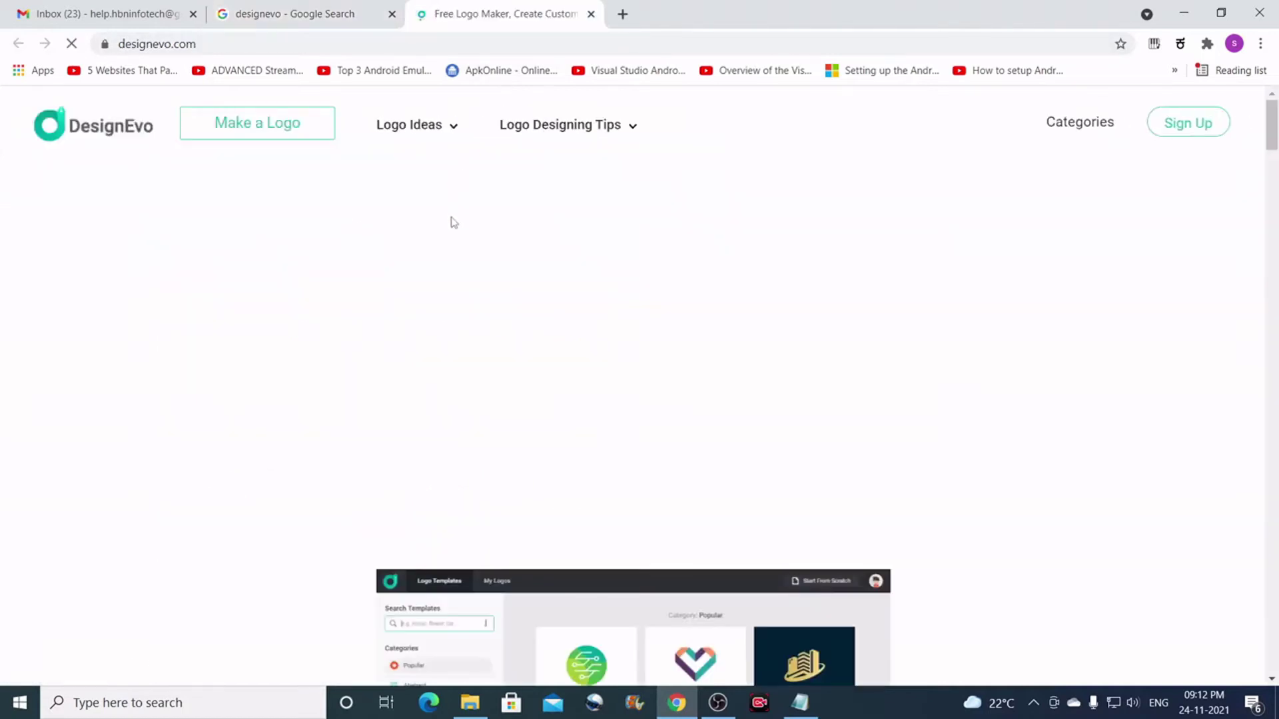
scroll(486, 235, "down", 6)
scroll(489, 241, "up", 2)
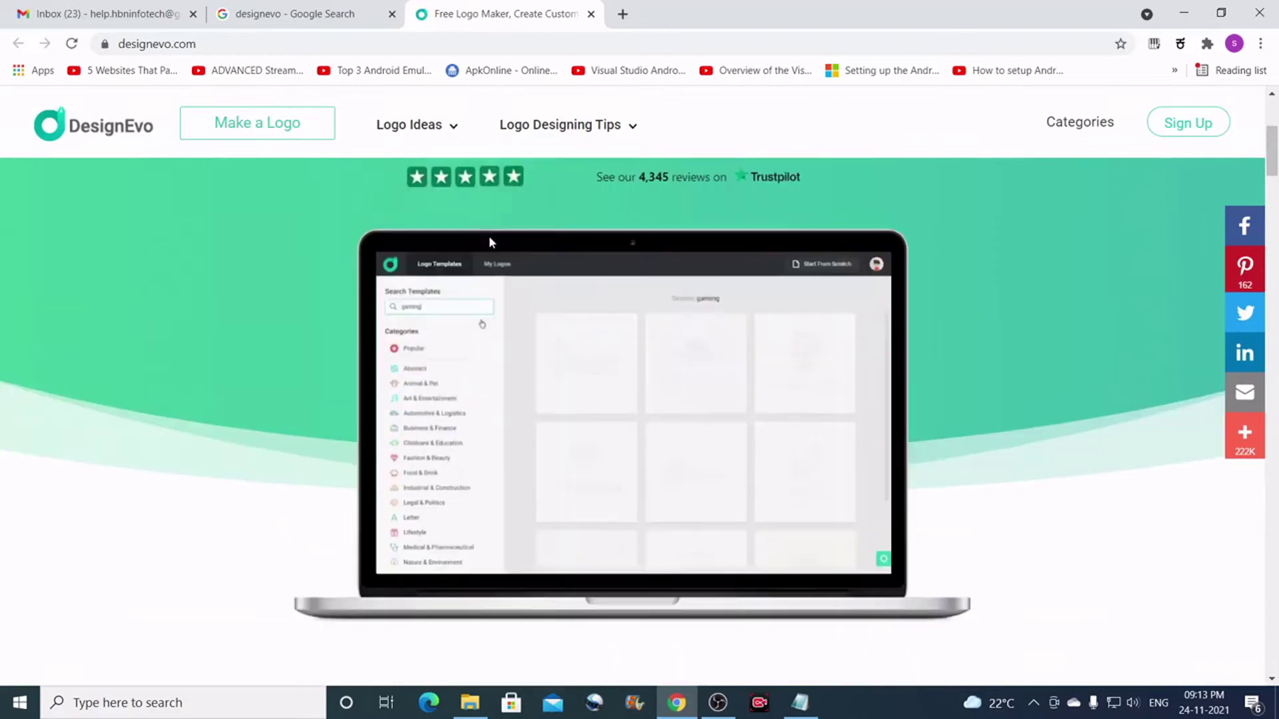
scroll(490, 241, "up", 2)
left_click(324, 16)
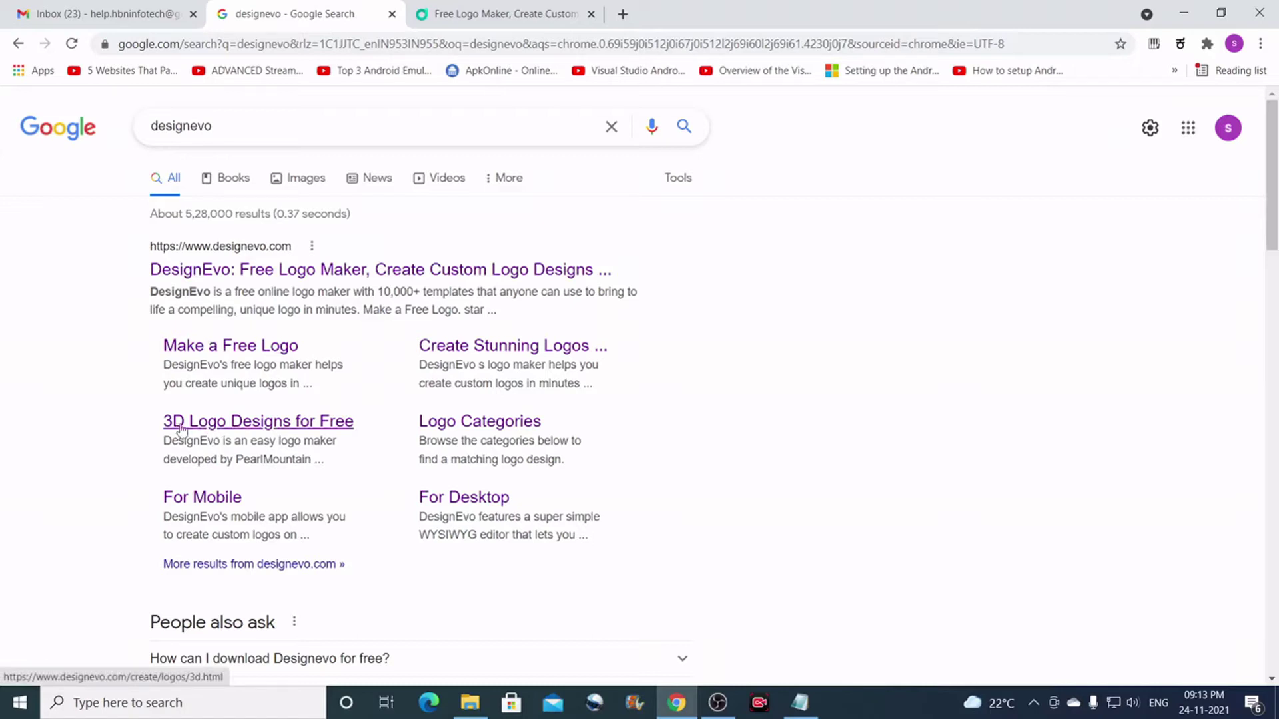
Open the 3D Logo Designs page in a new tab and browse it
right_click(291, 427)
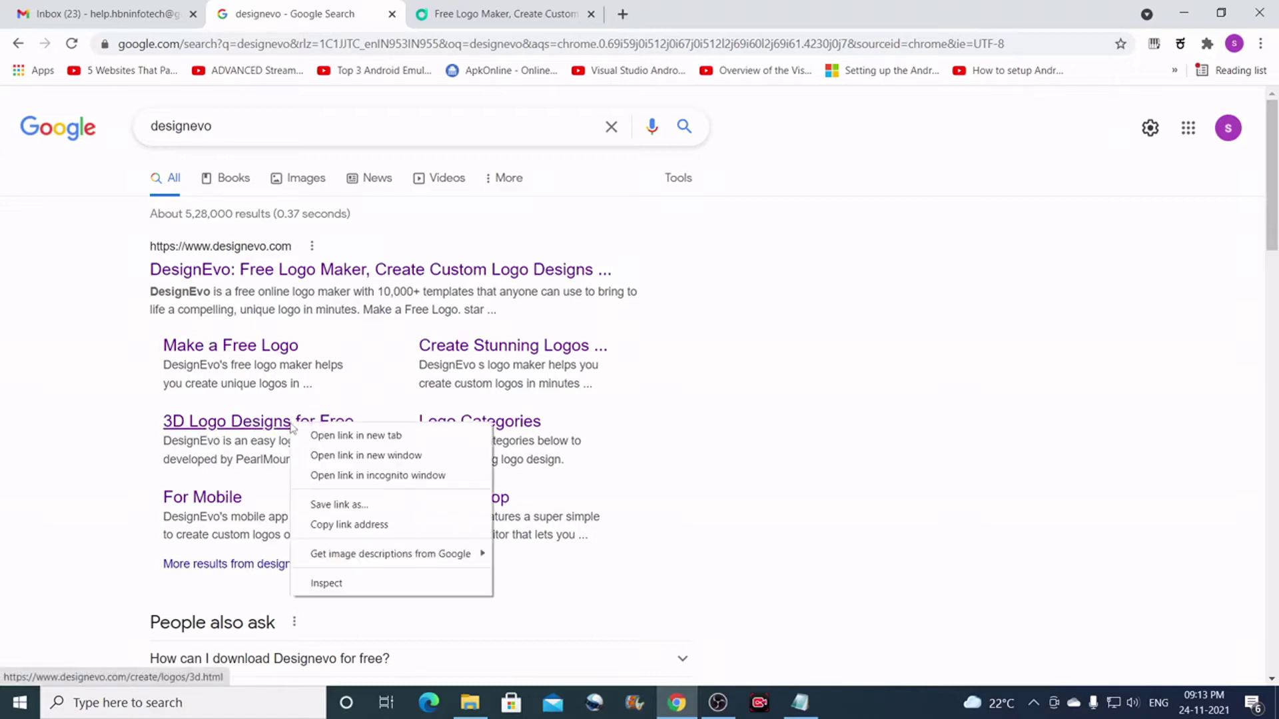
left_click(347, 436)
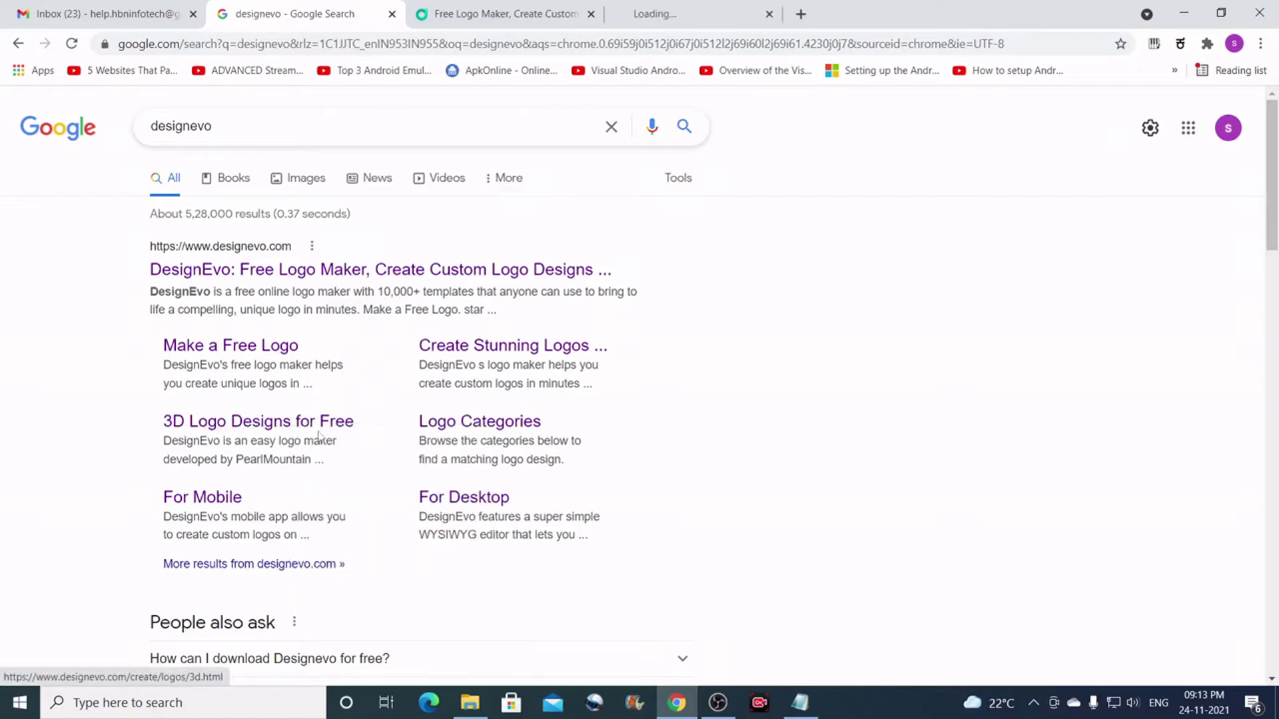
left_click(636, 8)
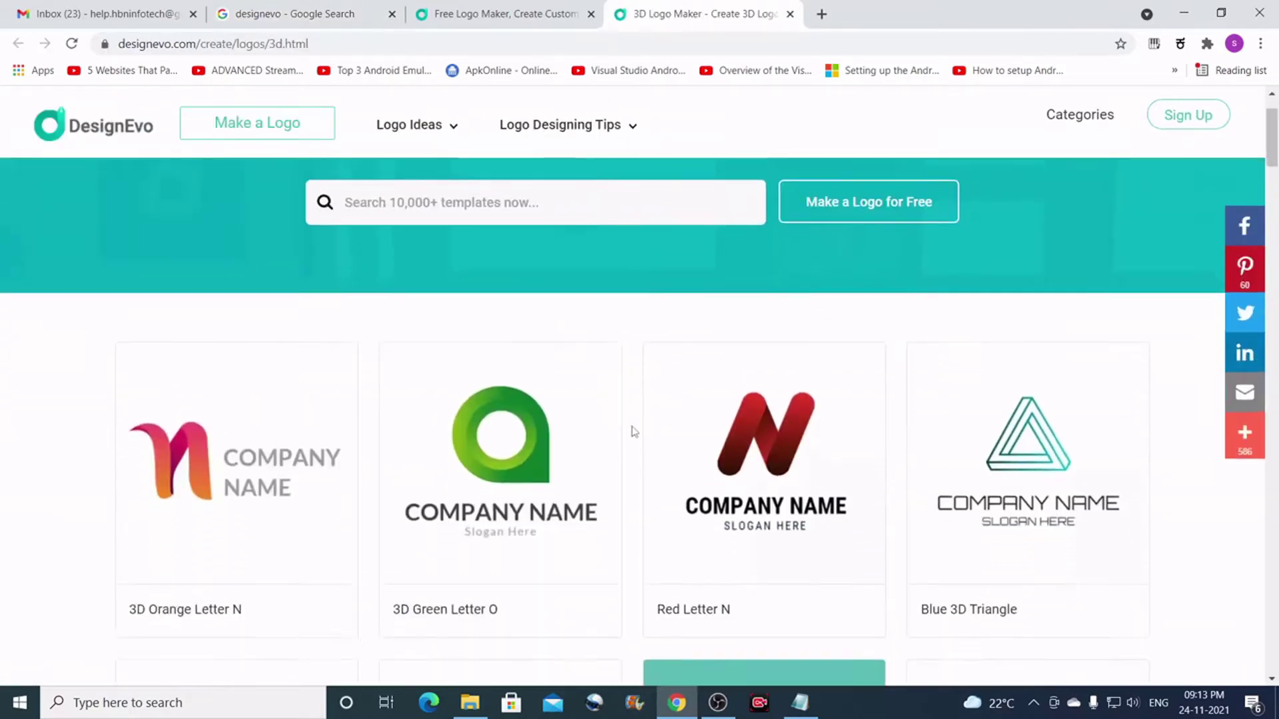
scroll(634, 431, "down", 8)
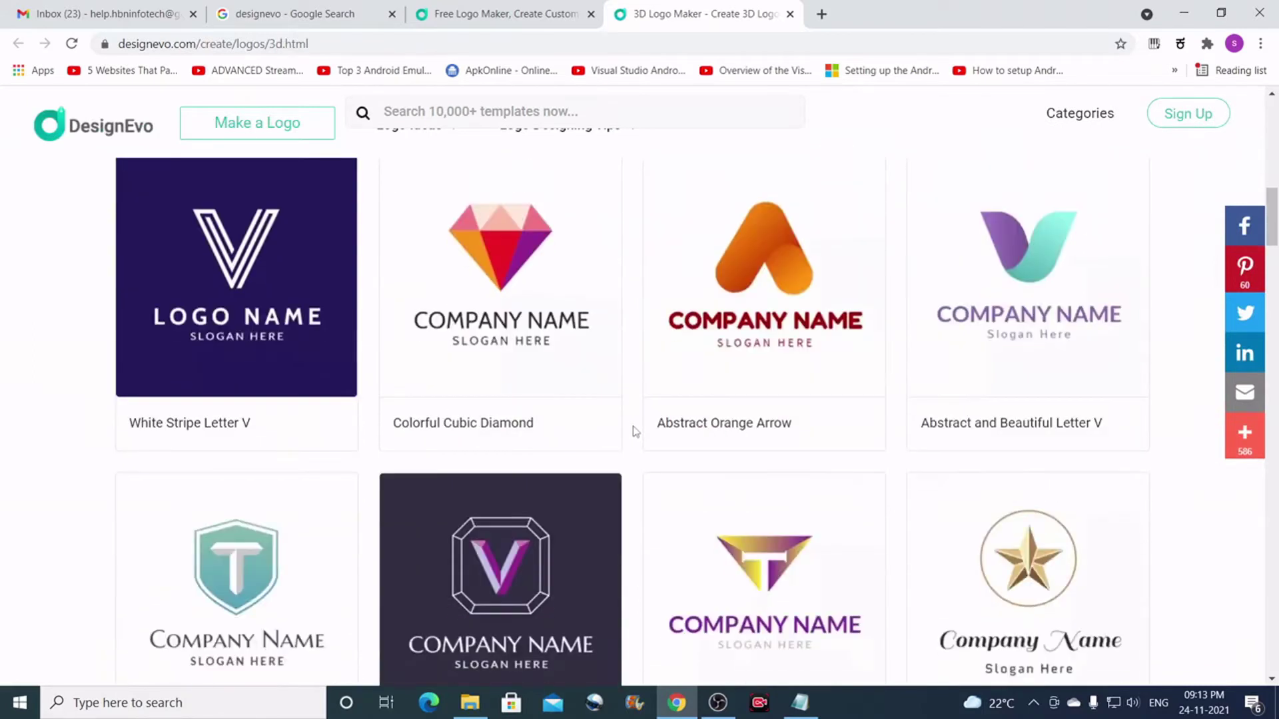
scroll(633, 431, "down", 20)
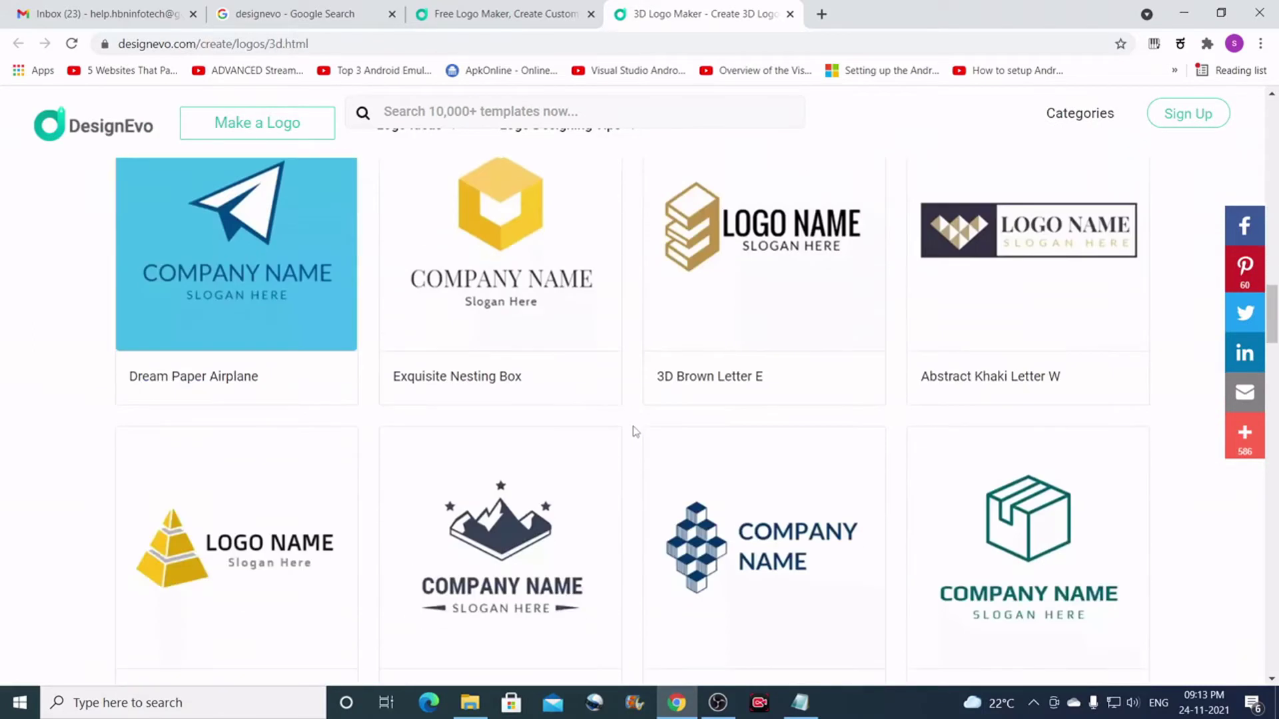
scroll(633, 431, "down", 5)
scroll(633, 426, "up", 15)
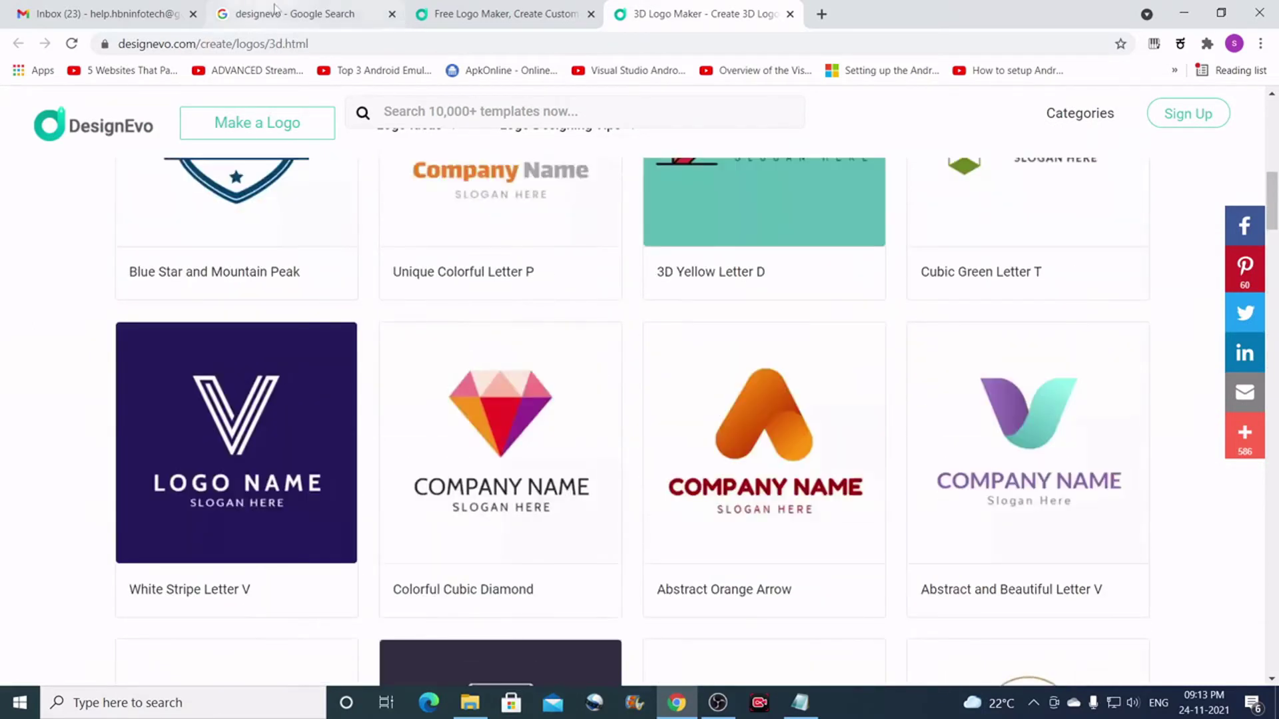
left_click(276, 9)
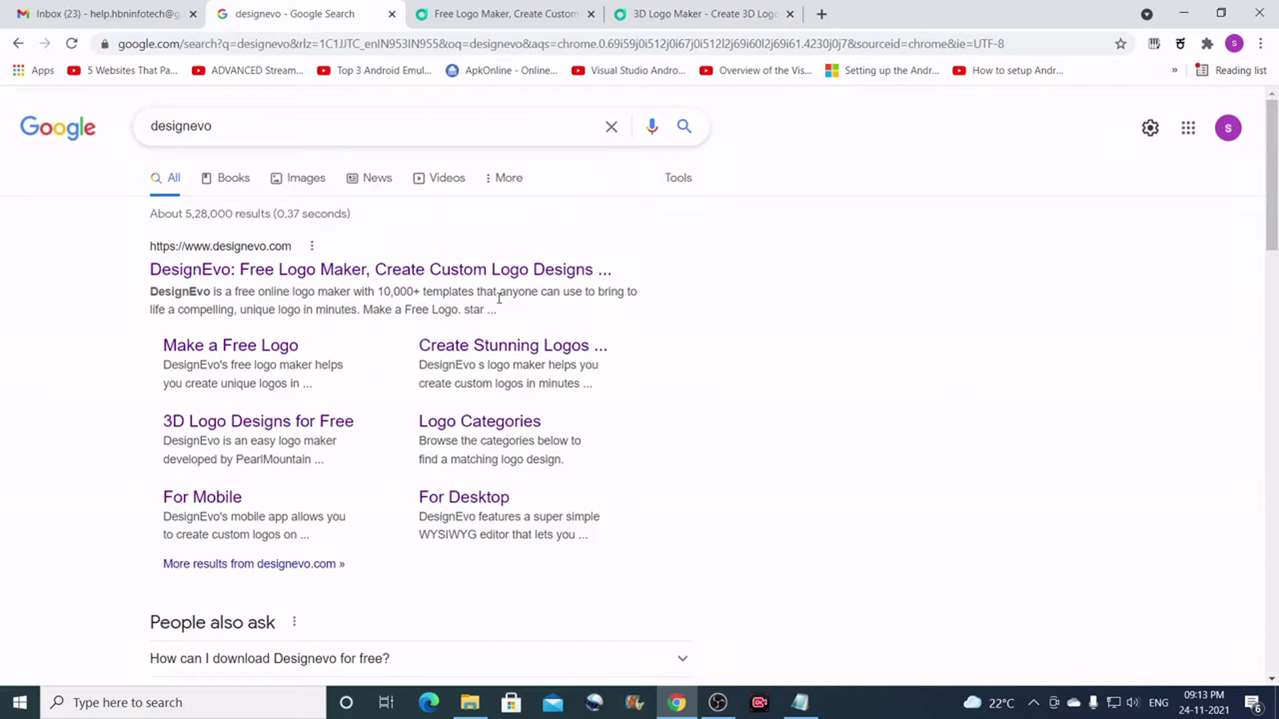
Open the For Mobile result in a new tab from its link options
right_click(232, 498)
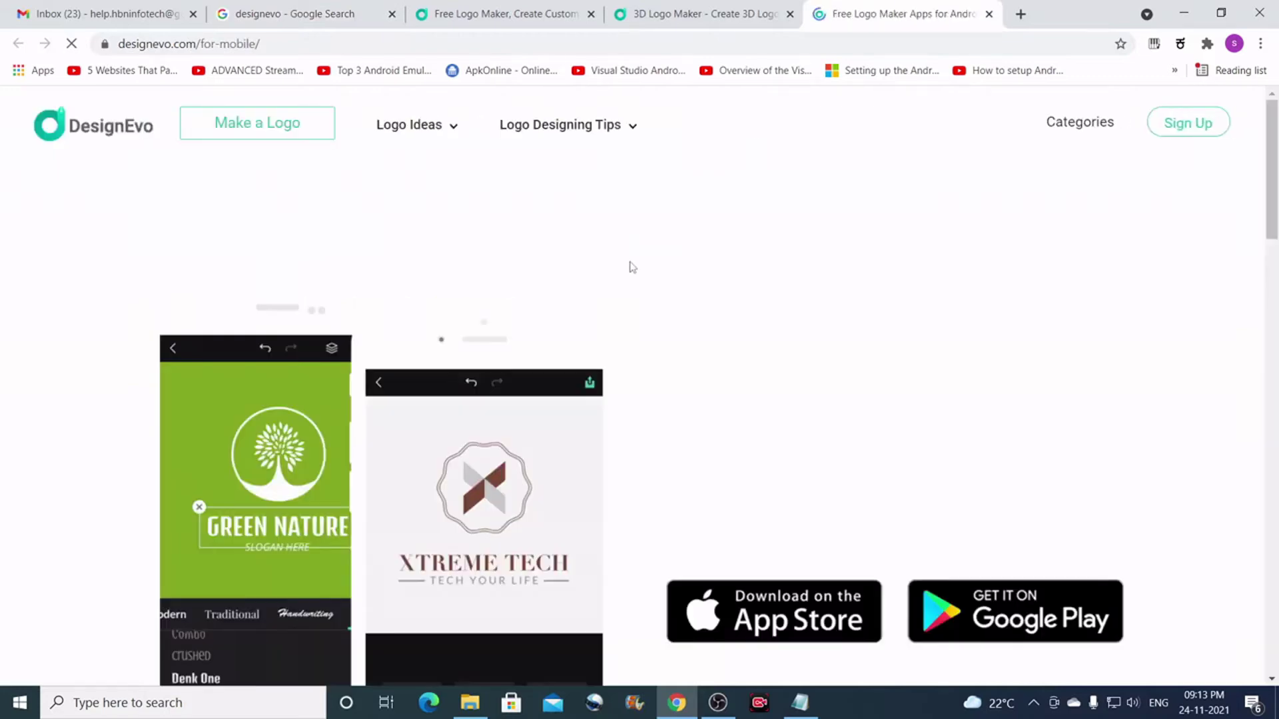
scroll(629, 267, "down", 5)
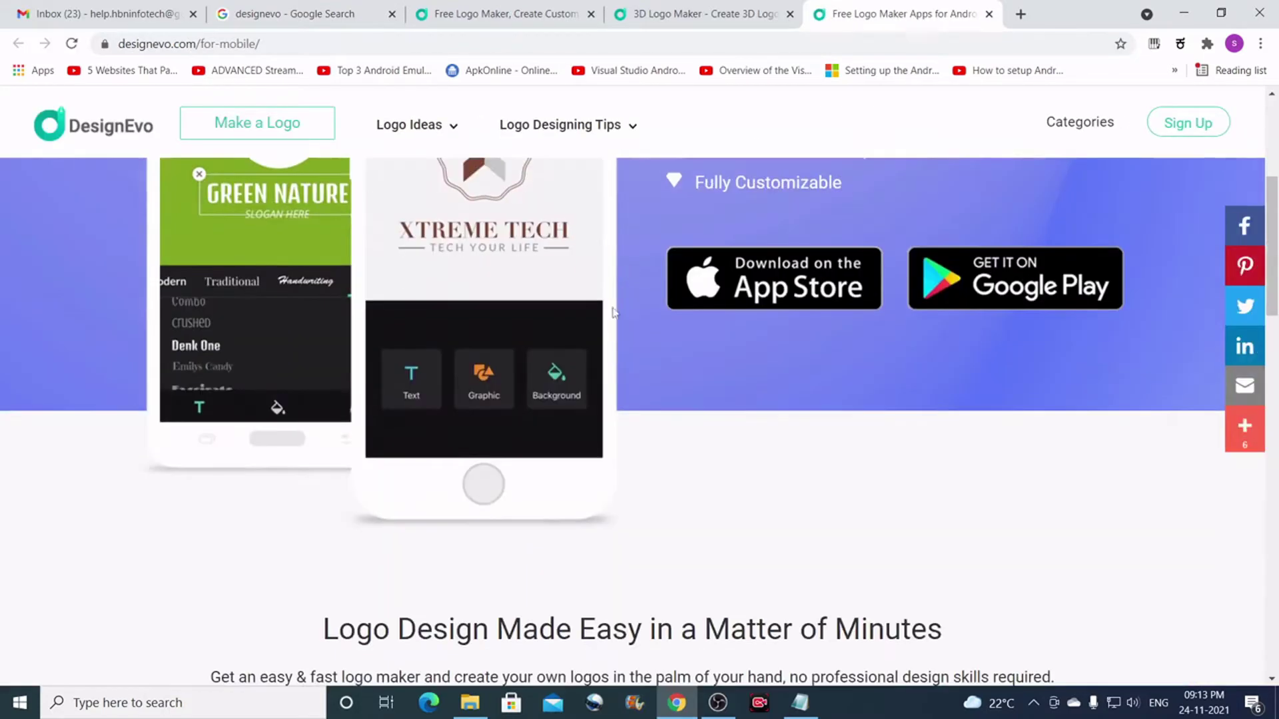
scroll(615, 313, "up", 3)
scroll(639, 346, "up", 1)
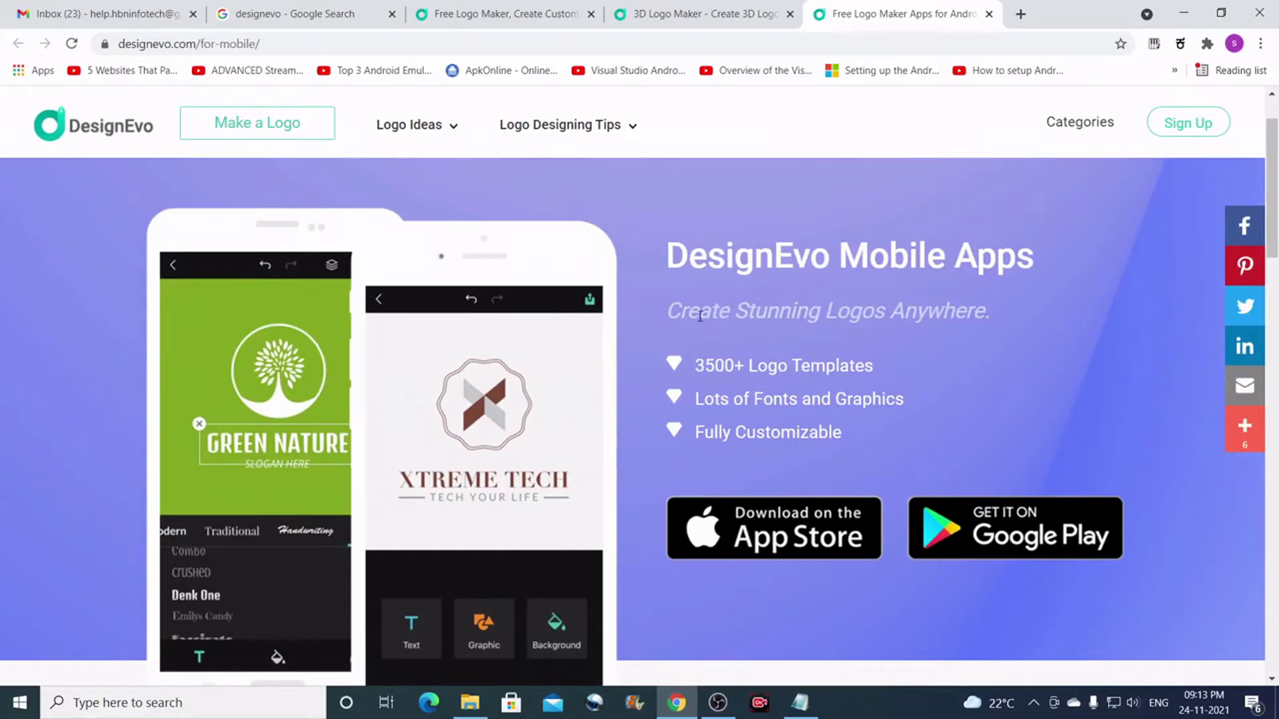
Return to the DesignEvo home page tab and bring up the Sign Up form
left_click(496, 8)
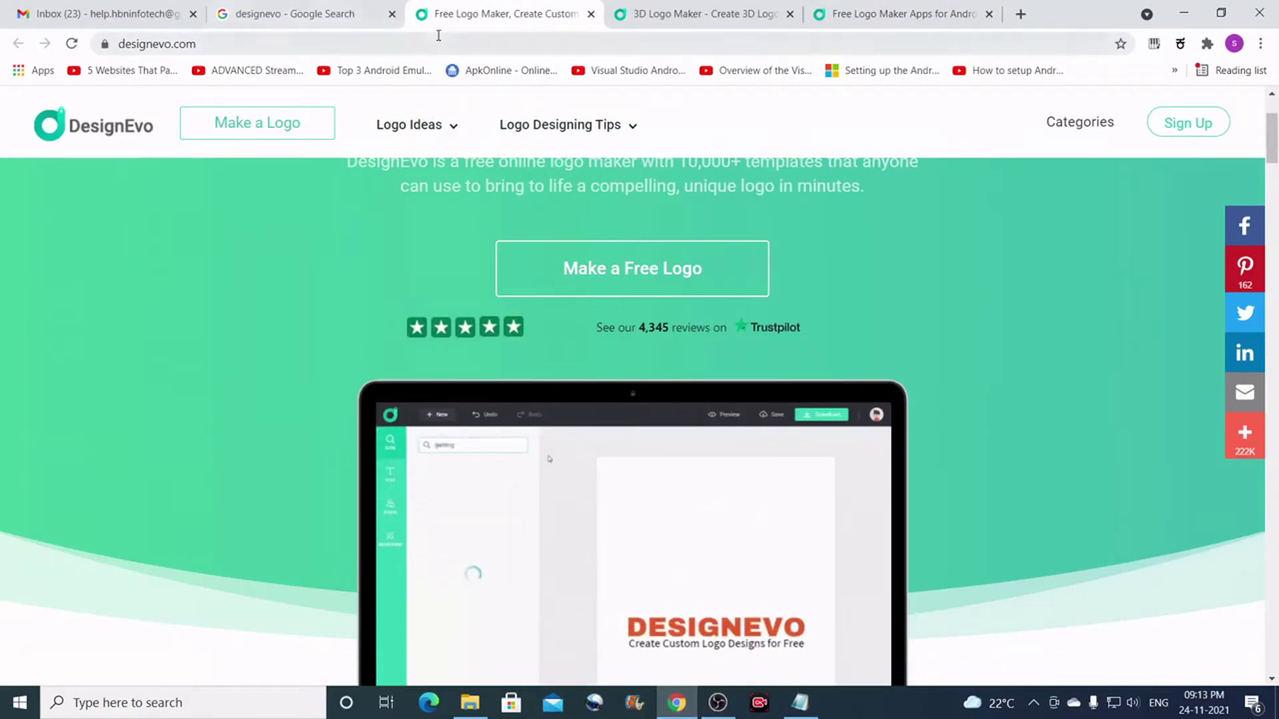
left_click(281, 10)
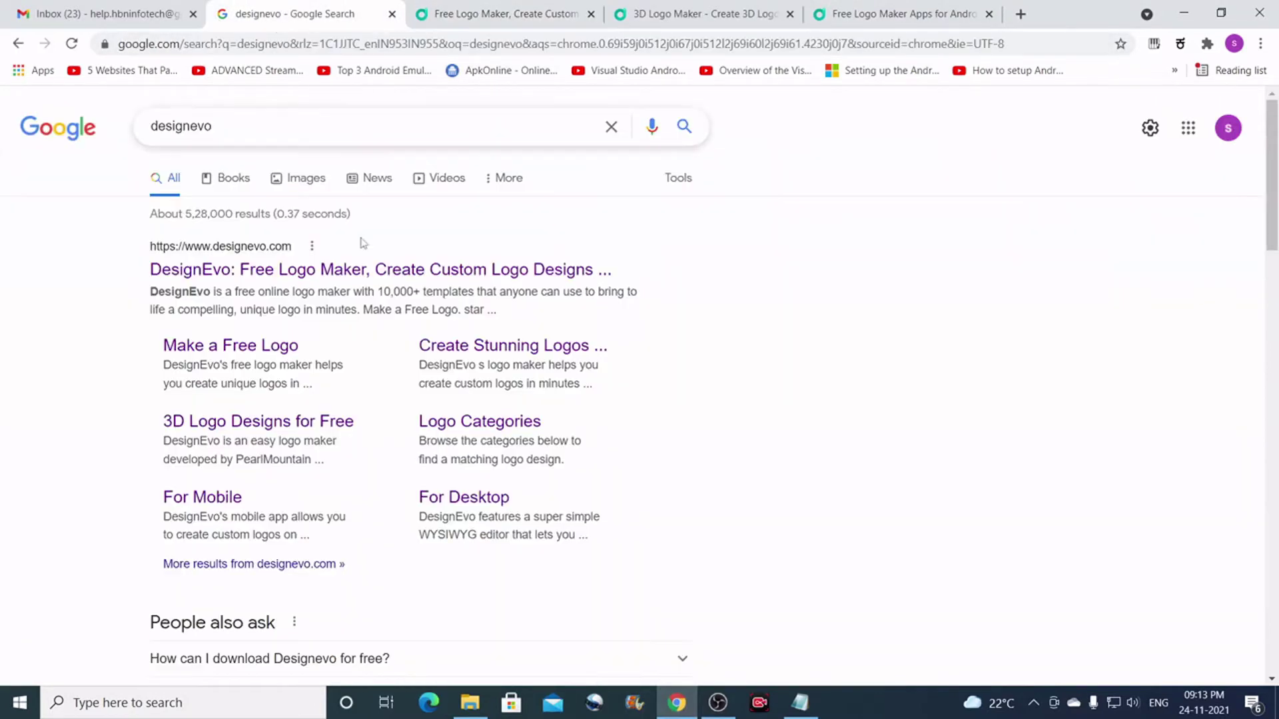
left_click(496, 13)
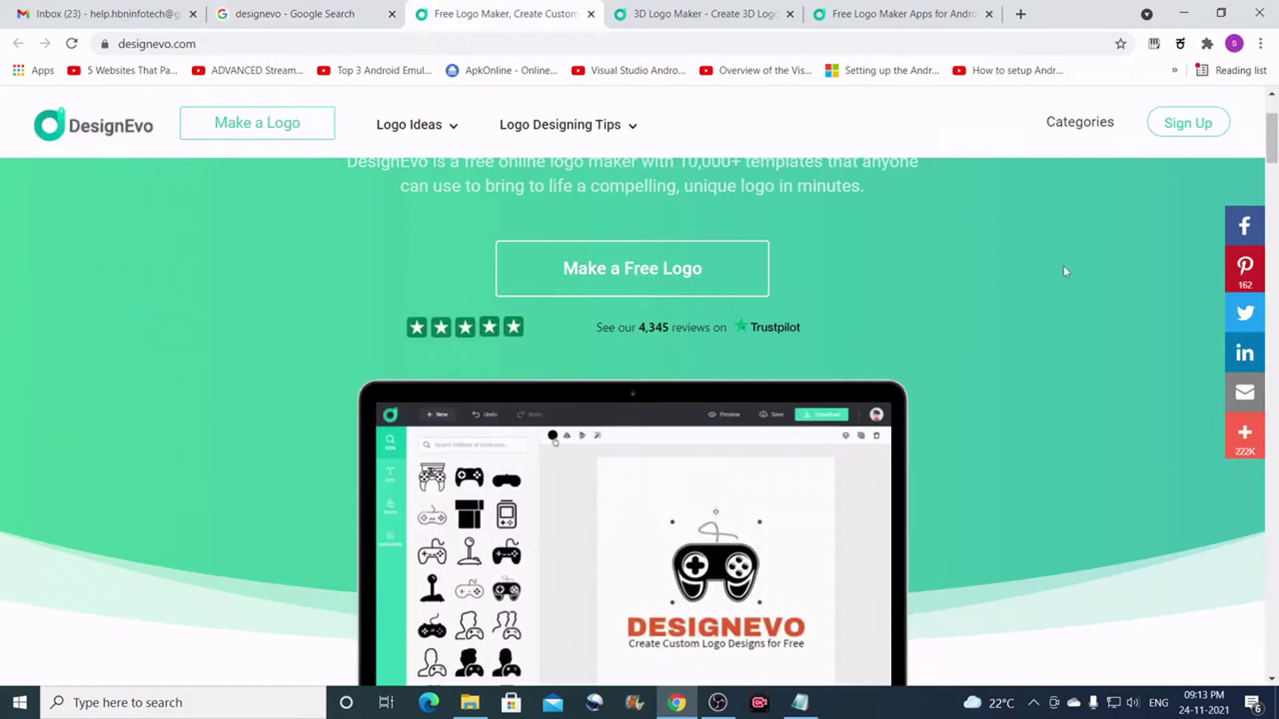
scroll(1065, 266, "down", 4)
scroll(1066, 267, "up", 4)
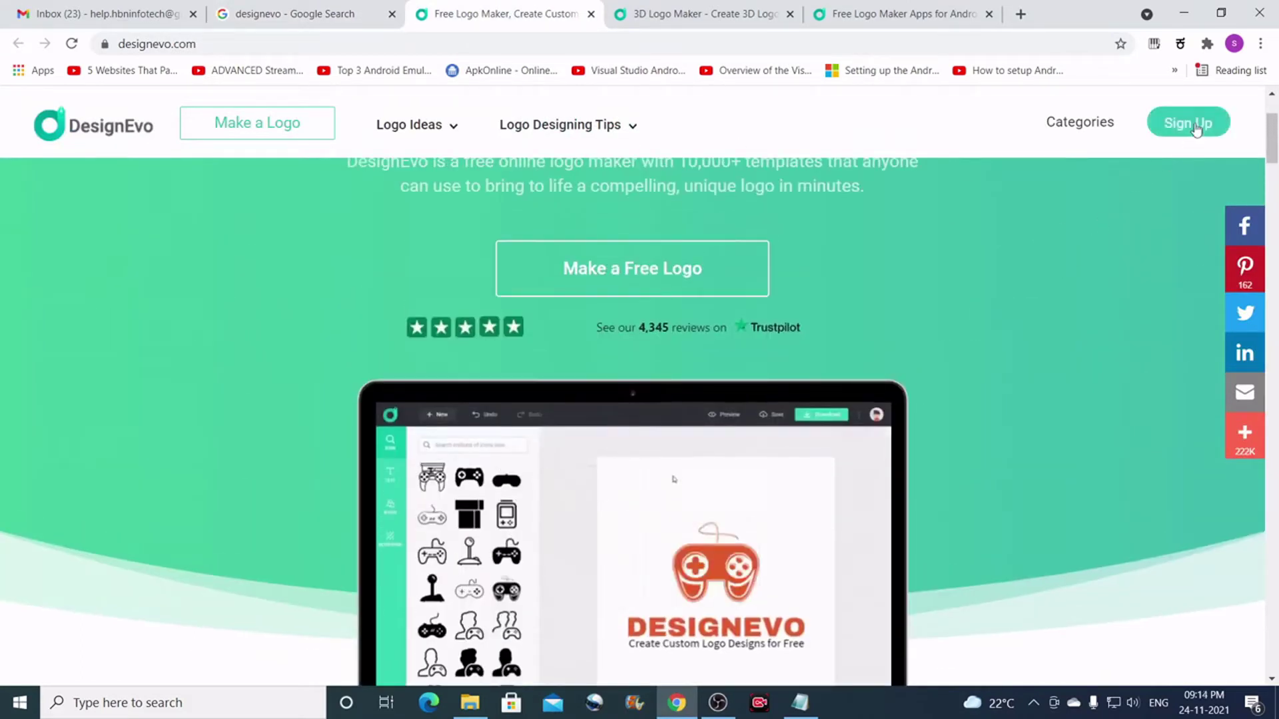
left_click(1194, 125)
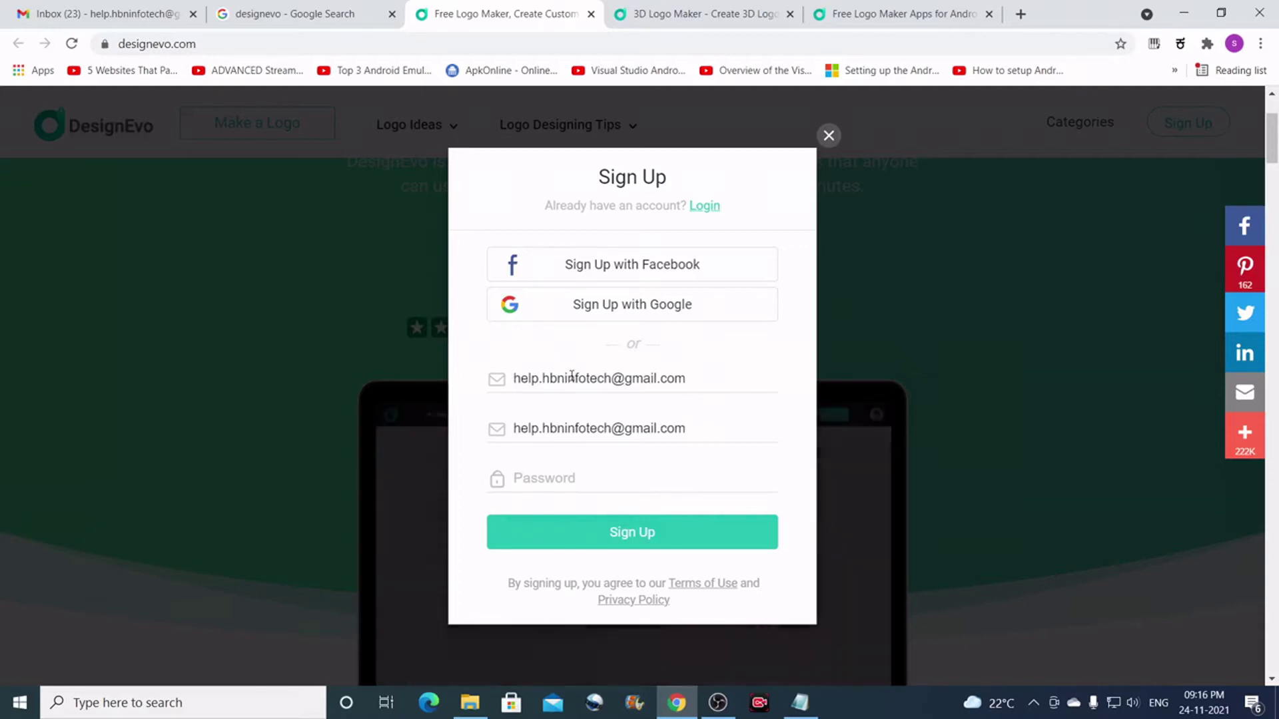
Enter the account password, submit sign-up, and answer School/University and Teacher/Professor
left_click(538, 478)
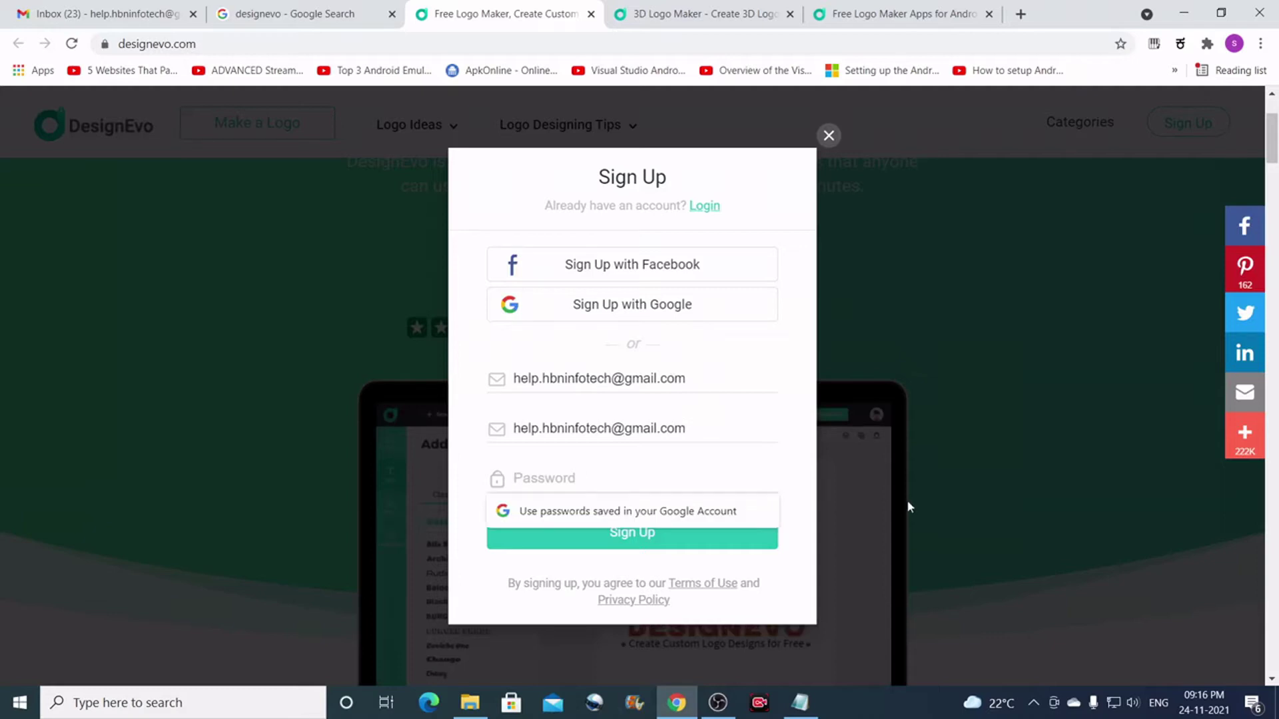
type("••")
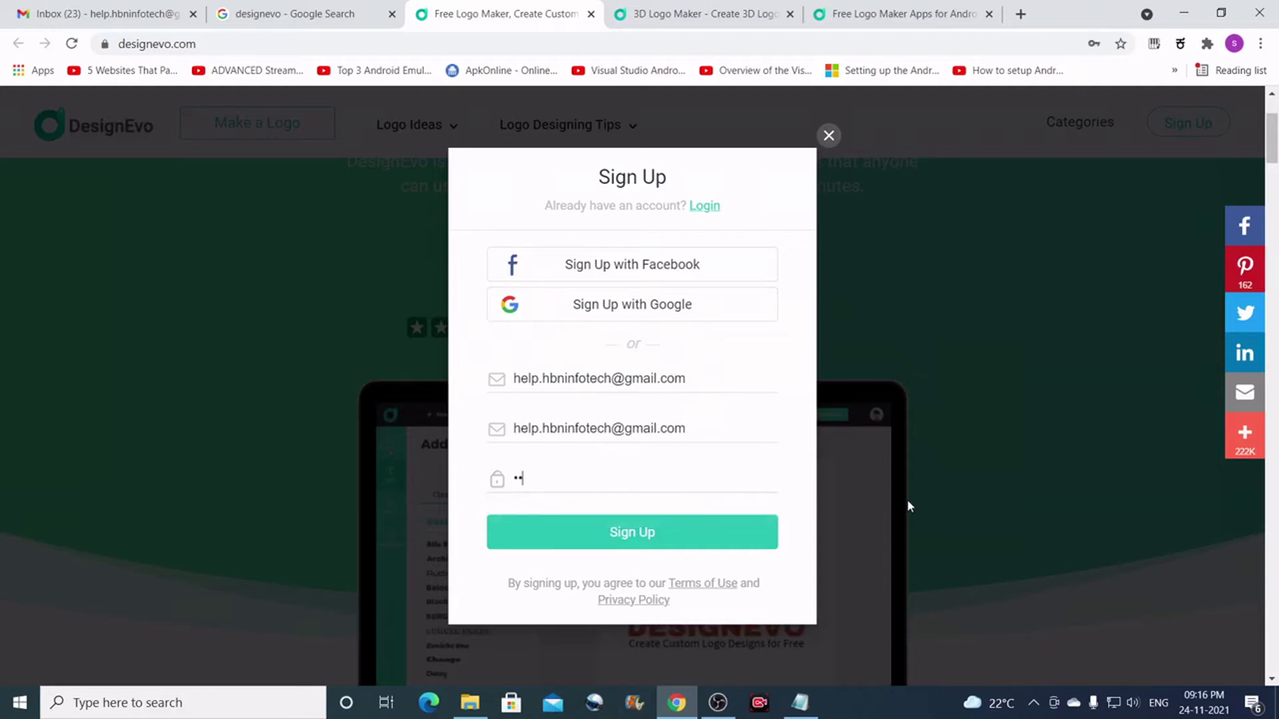
type("••••••")
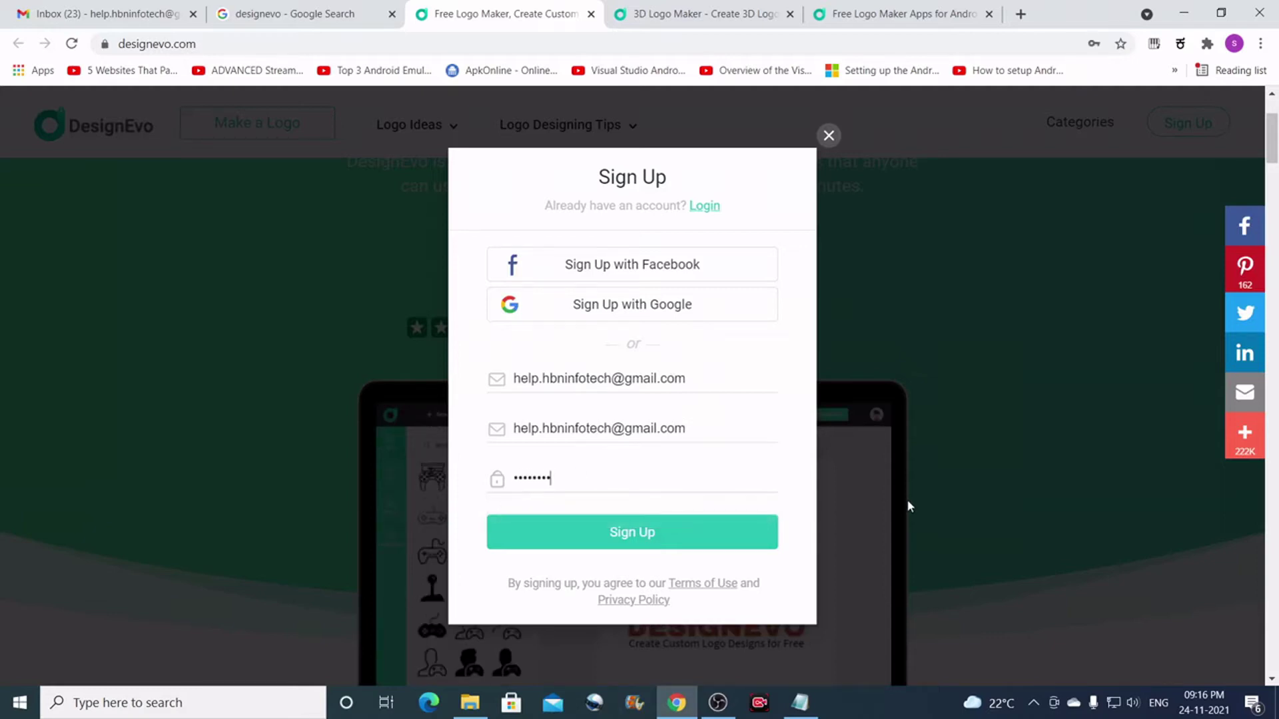
left_click(717, 544)
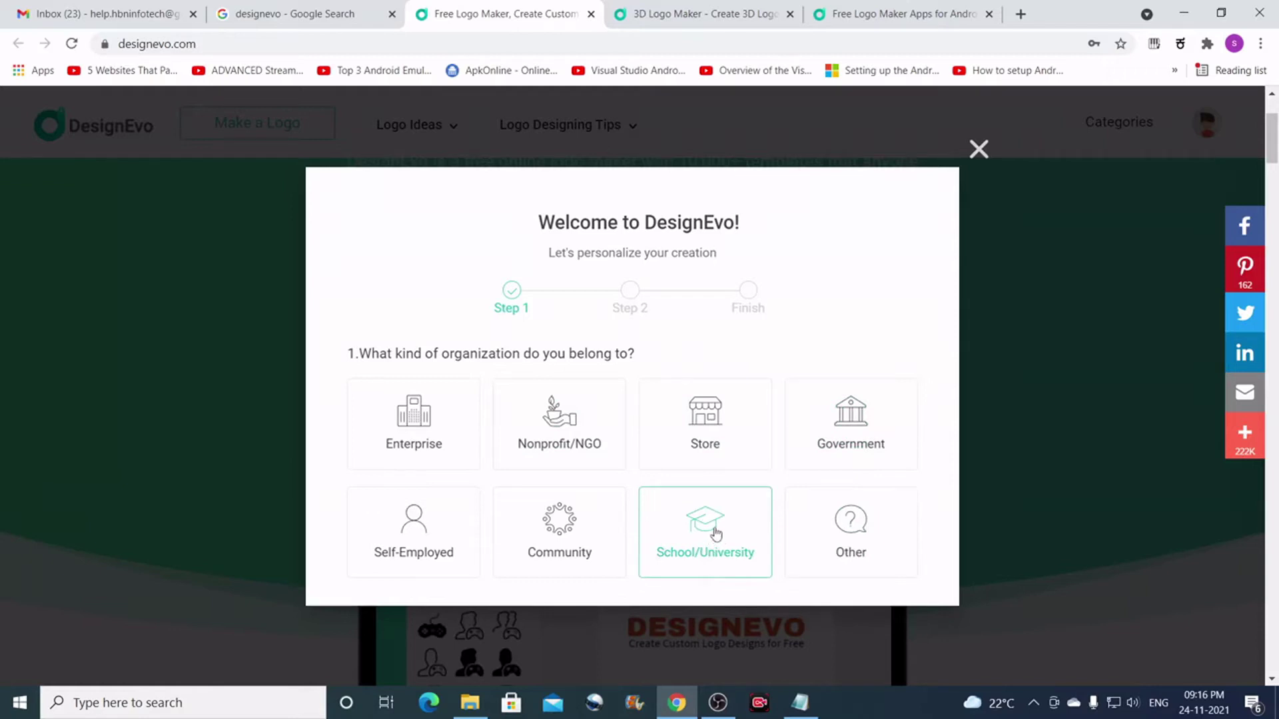
left_click(715, 533)
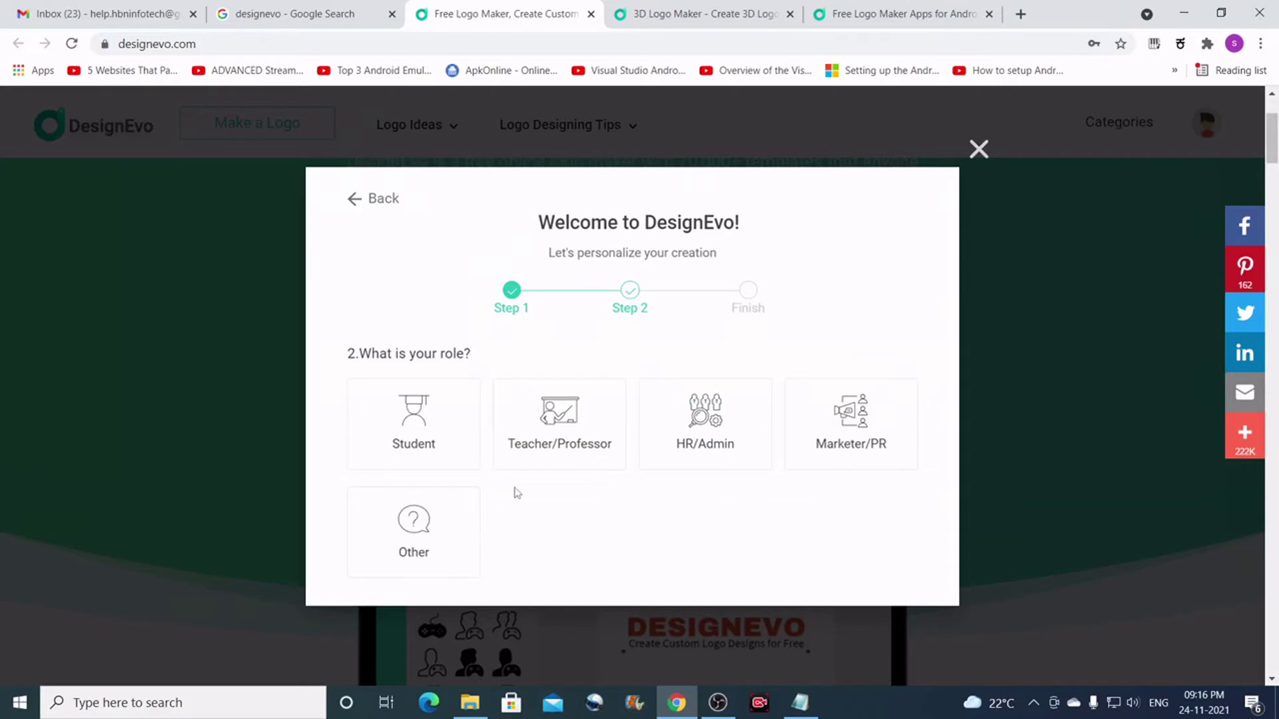
left_click(574, 425)
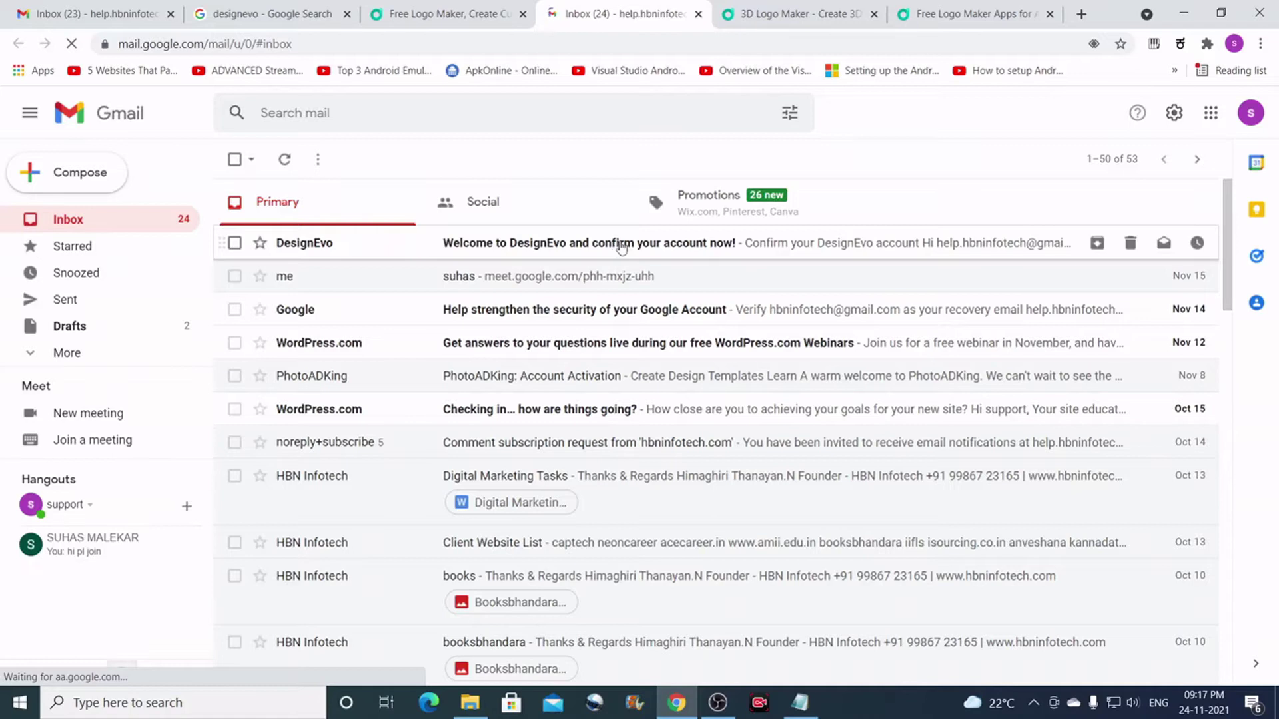
Open the DesignEvo e-mail in Gmail and follow its 'here' confirmation link in a new tab
left_click(655, 252)
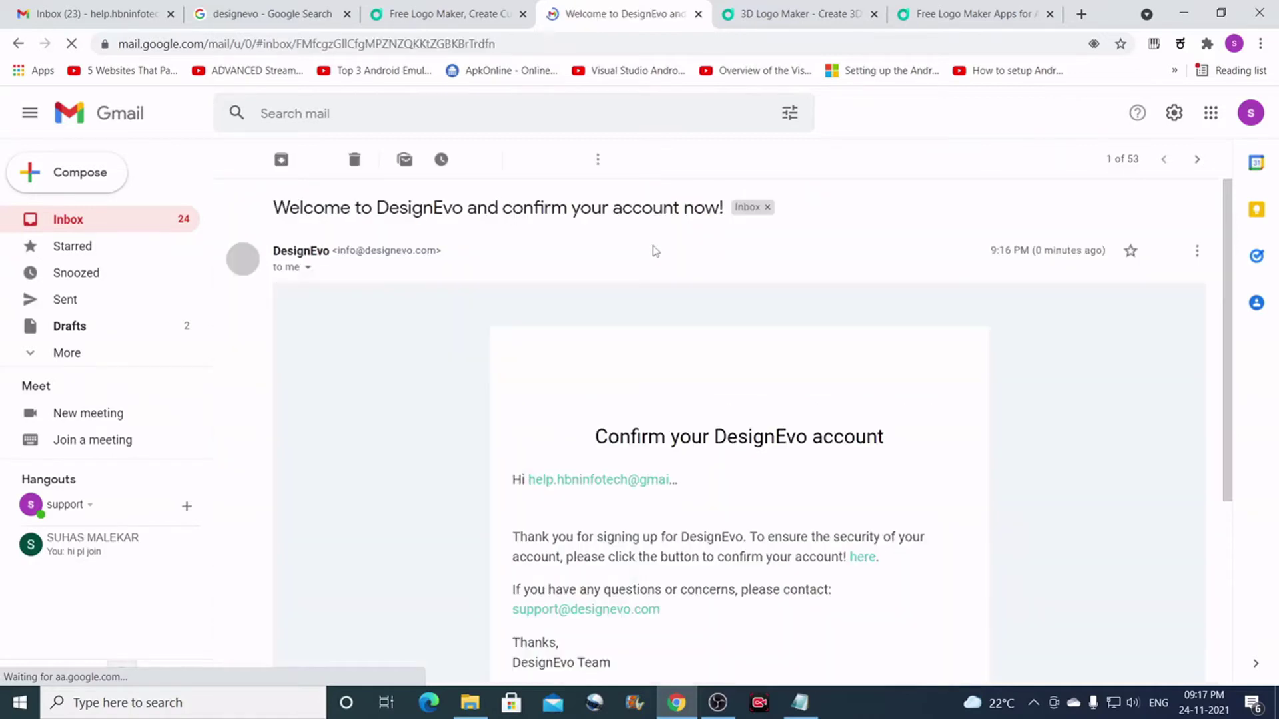
scroll(722, 373, "down", 3)
scroll(723, 373, "down", 2)
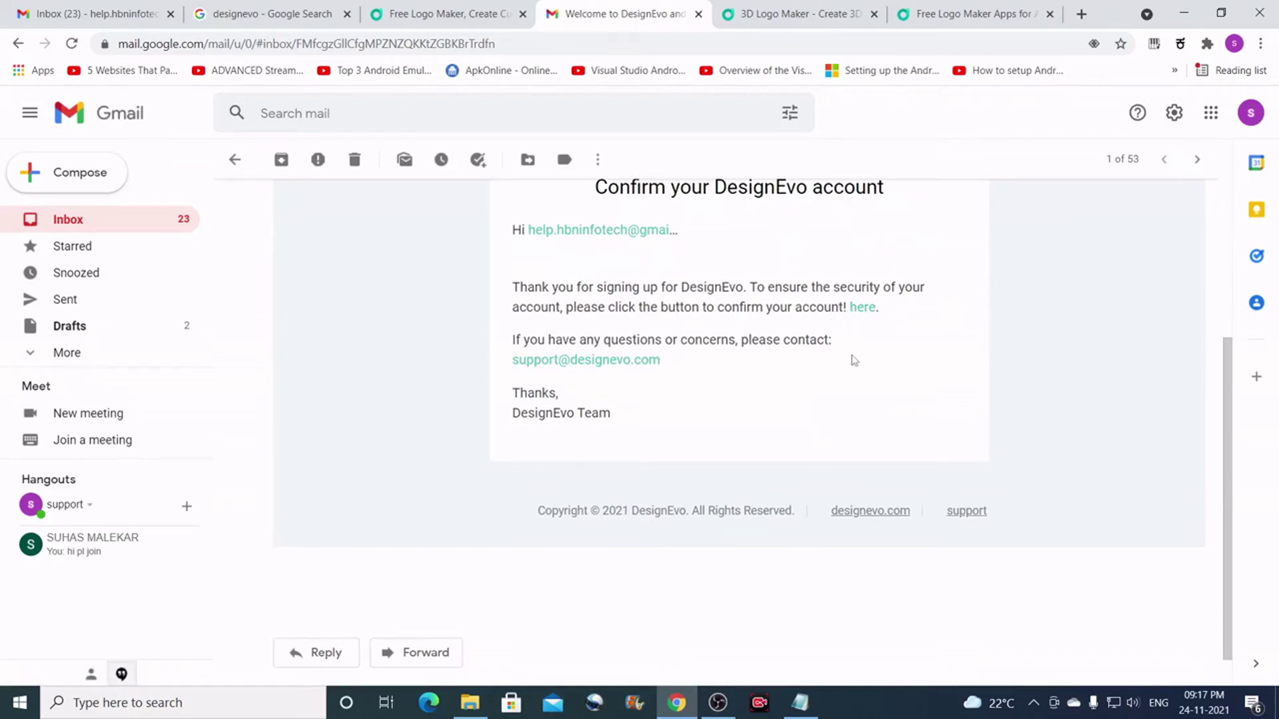
right_click(864, 310)
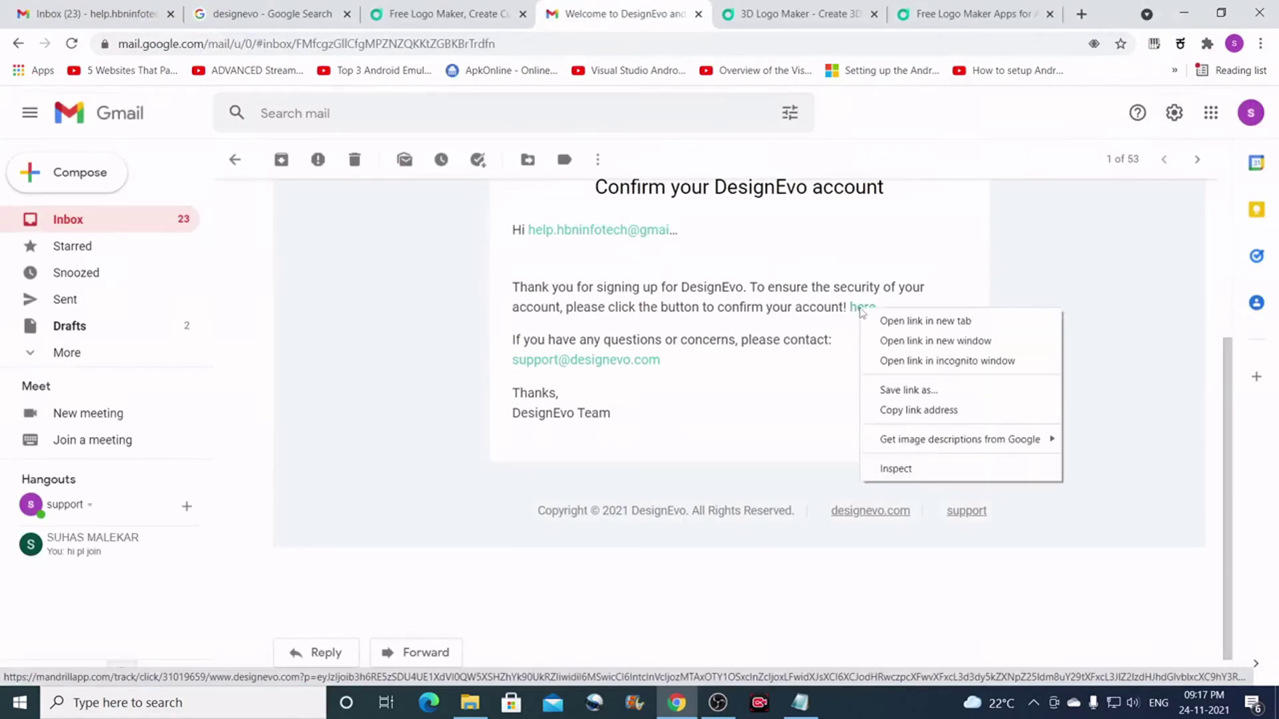
left_click(932, 321)
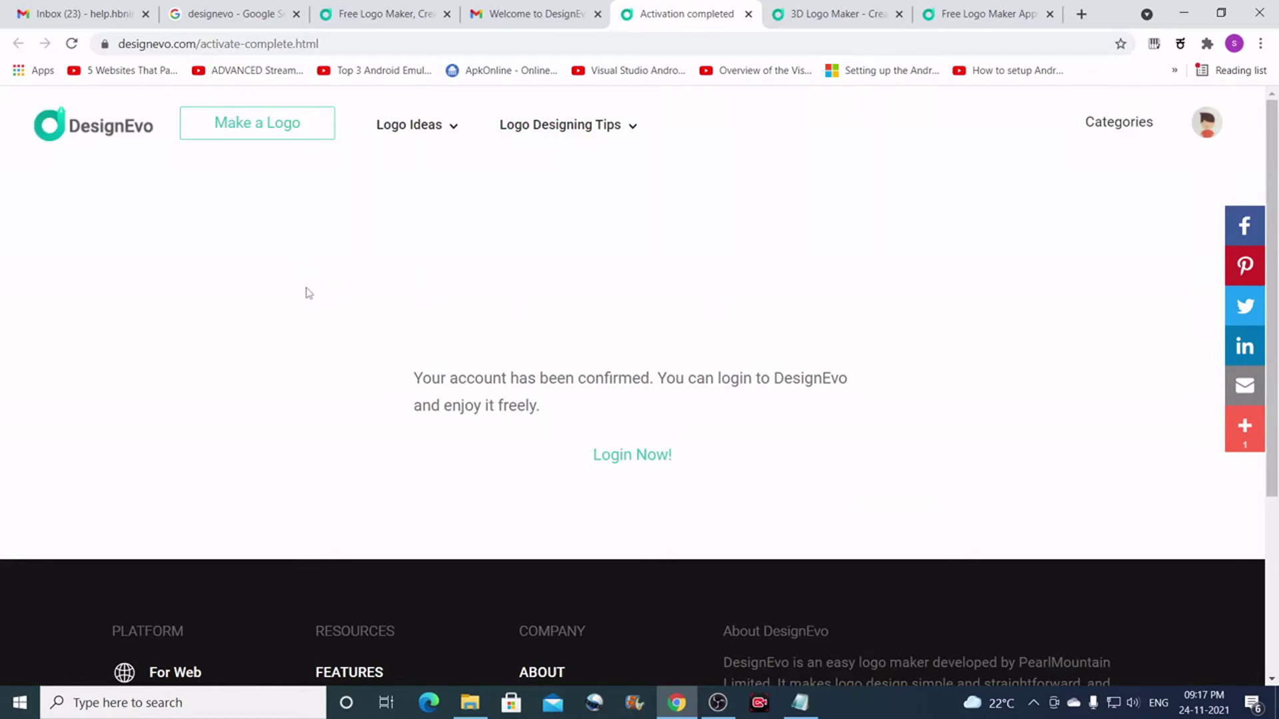
left_click(311, 128)
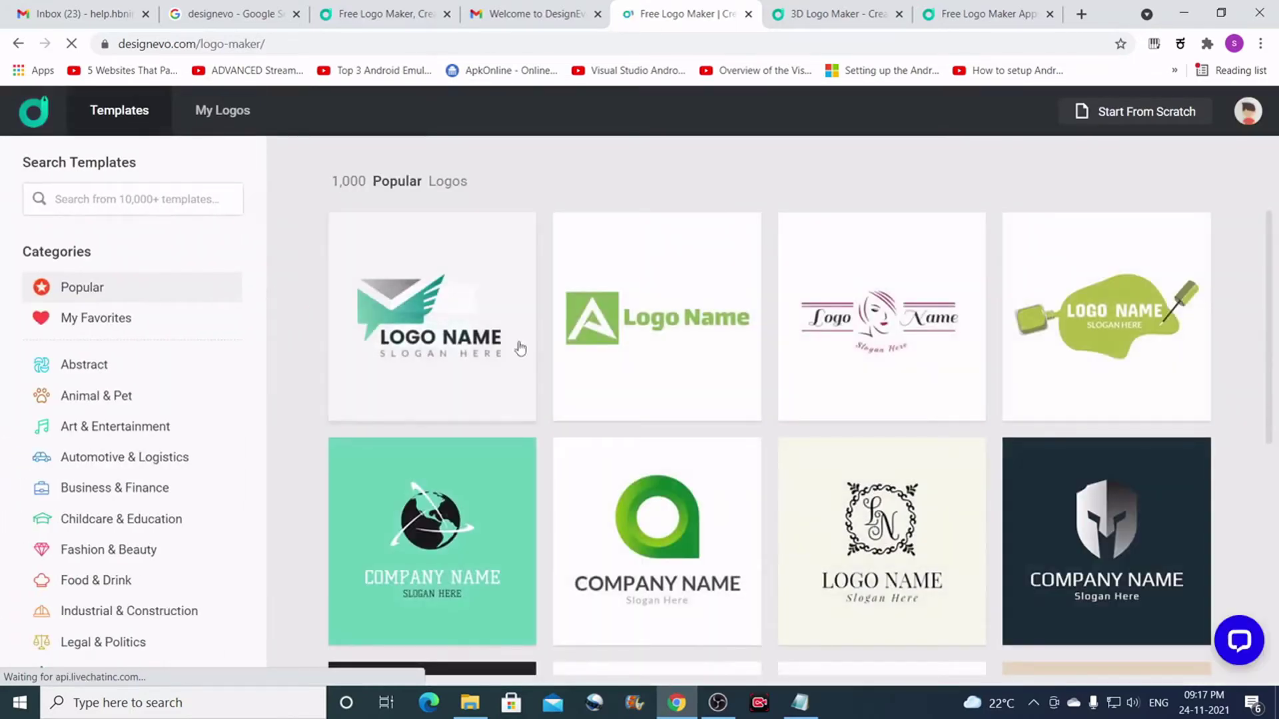
Scroll through the Popular logo templates gallery
scroll(945, 363, "down", 6)
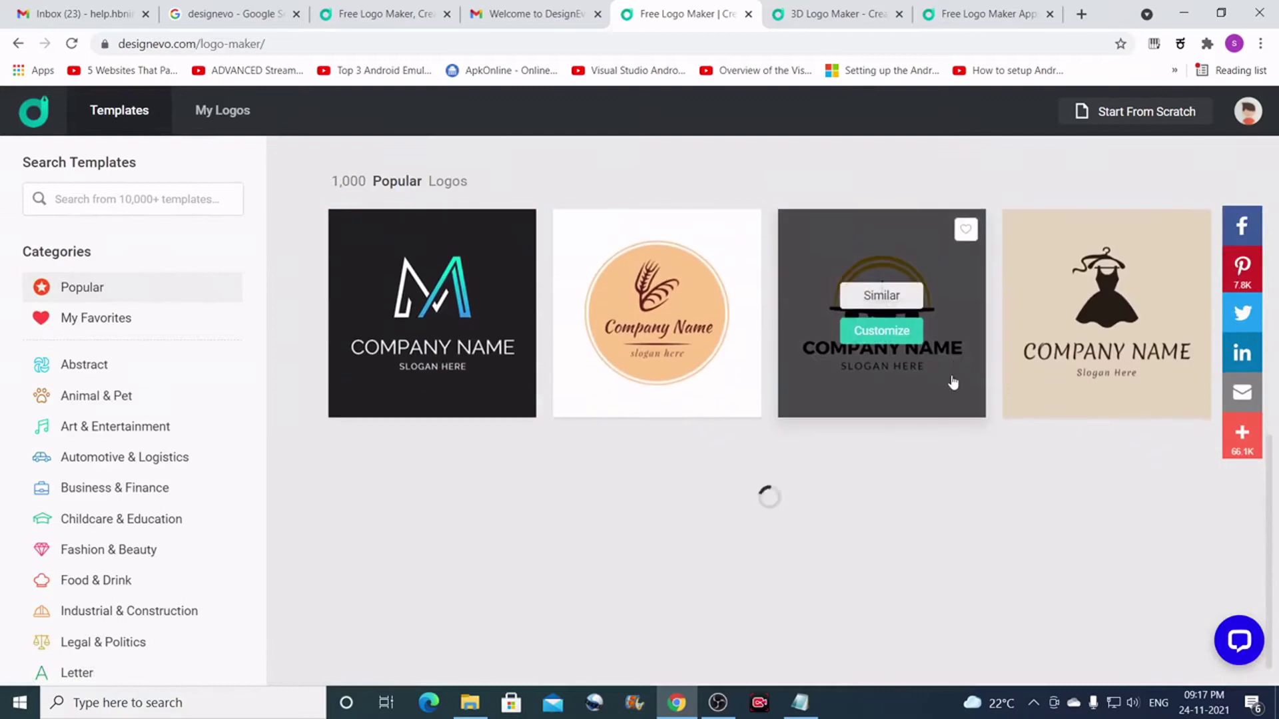
mouse_move(668, 345)
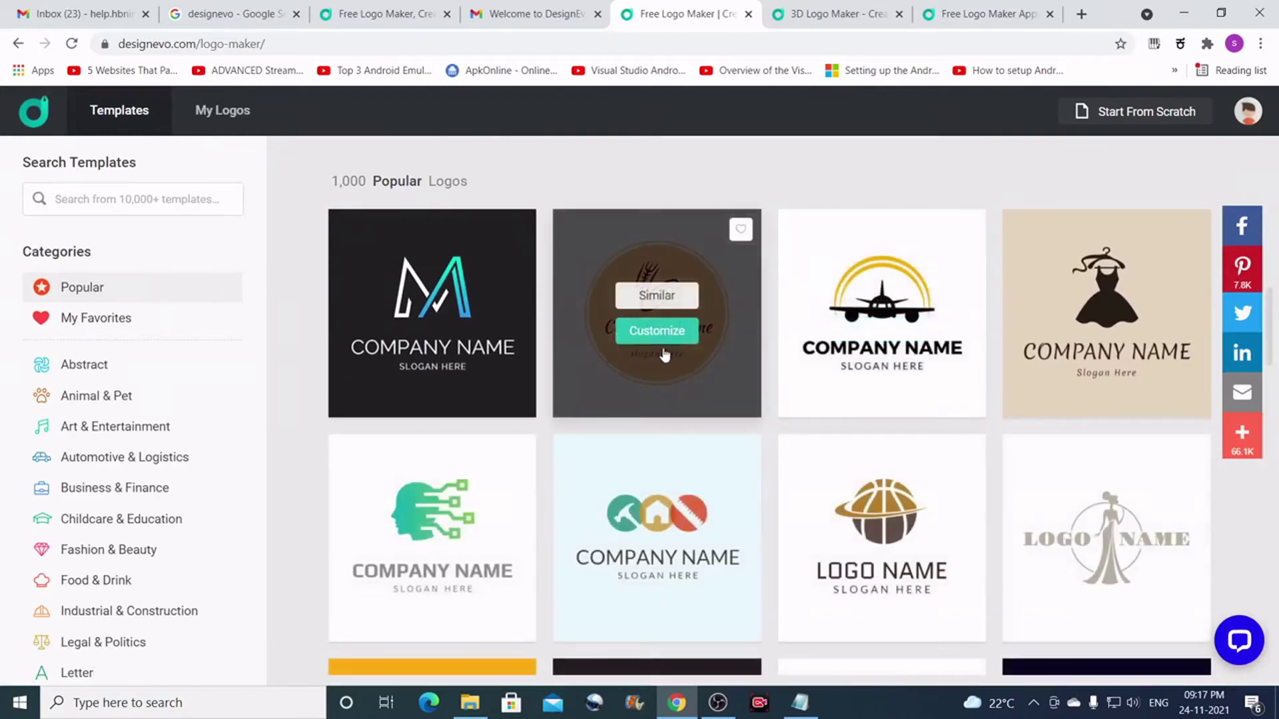
scroll(664, 354, "down", 10)
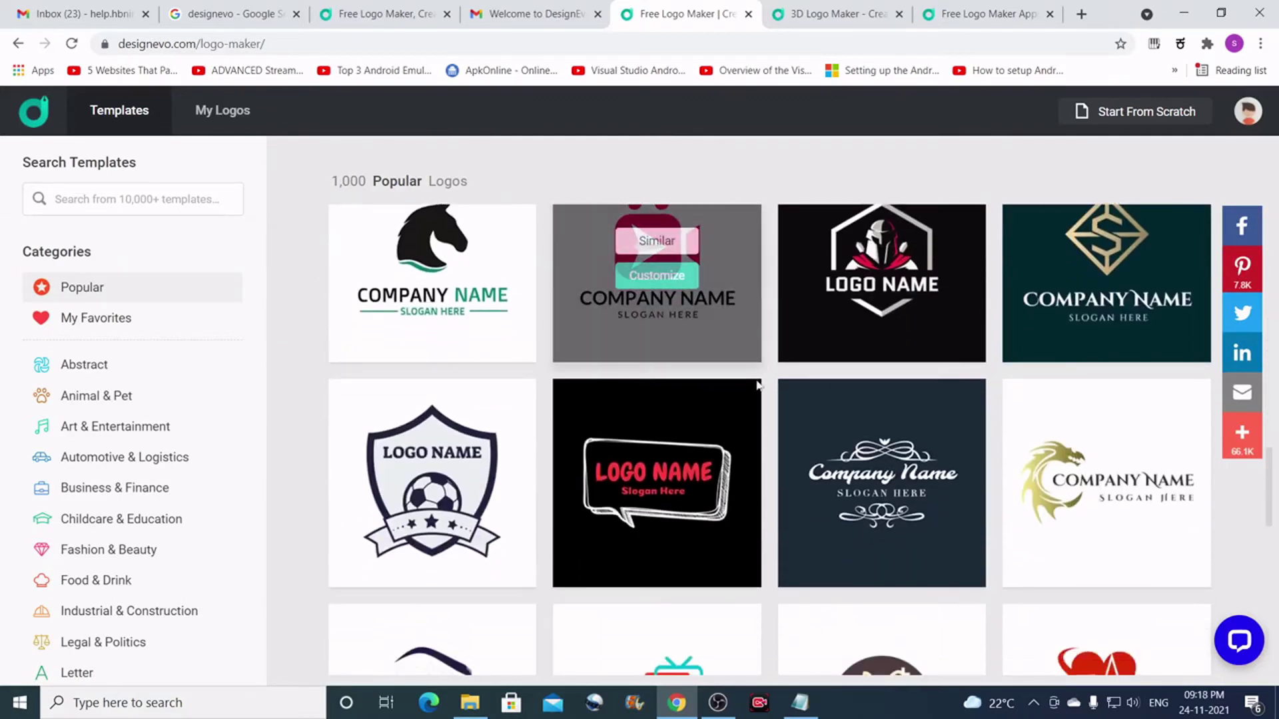
scroll(766, 413, "down", 10)
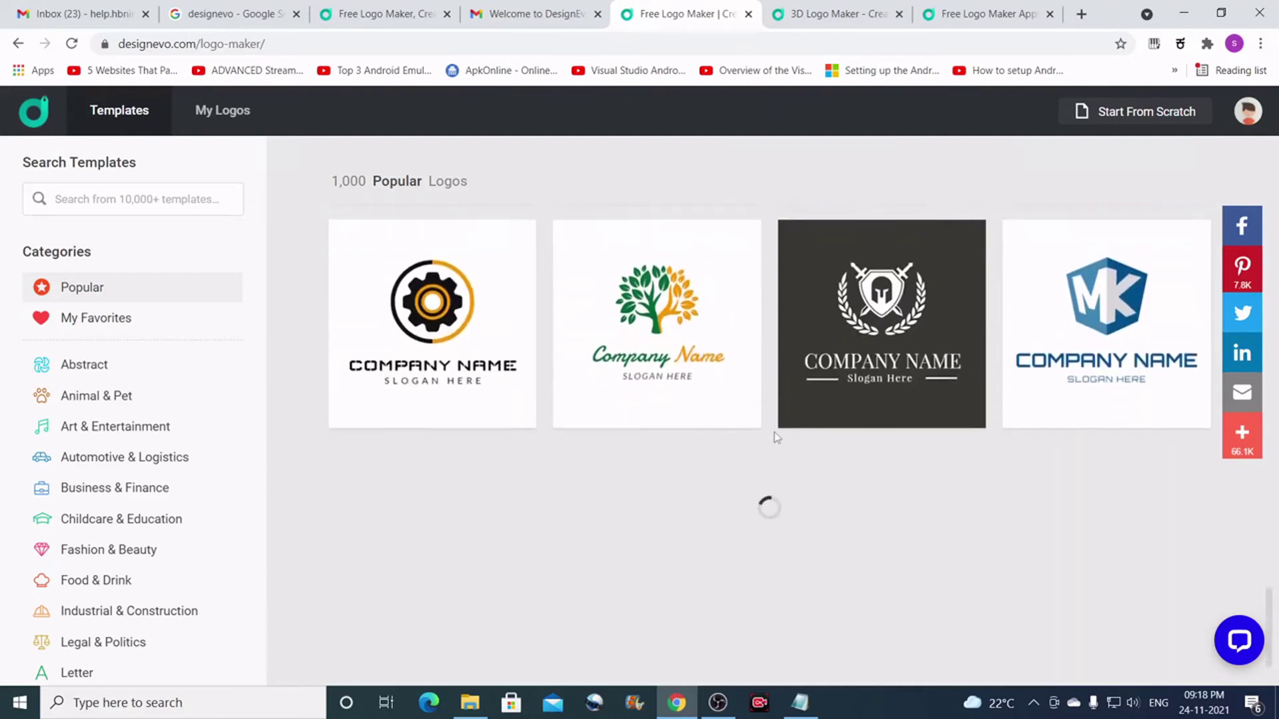
mouse_move(662, 357)
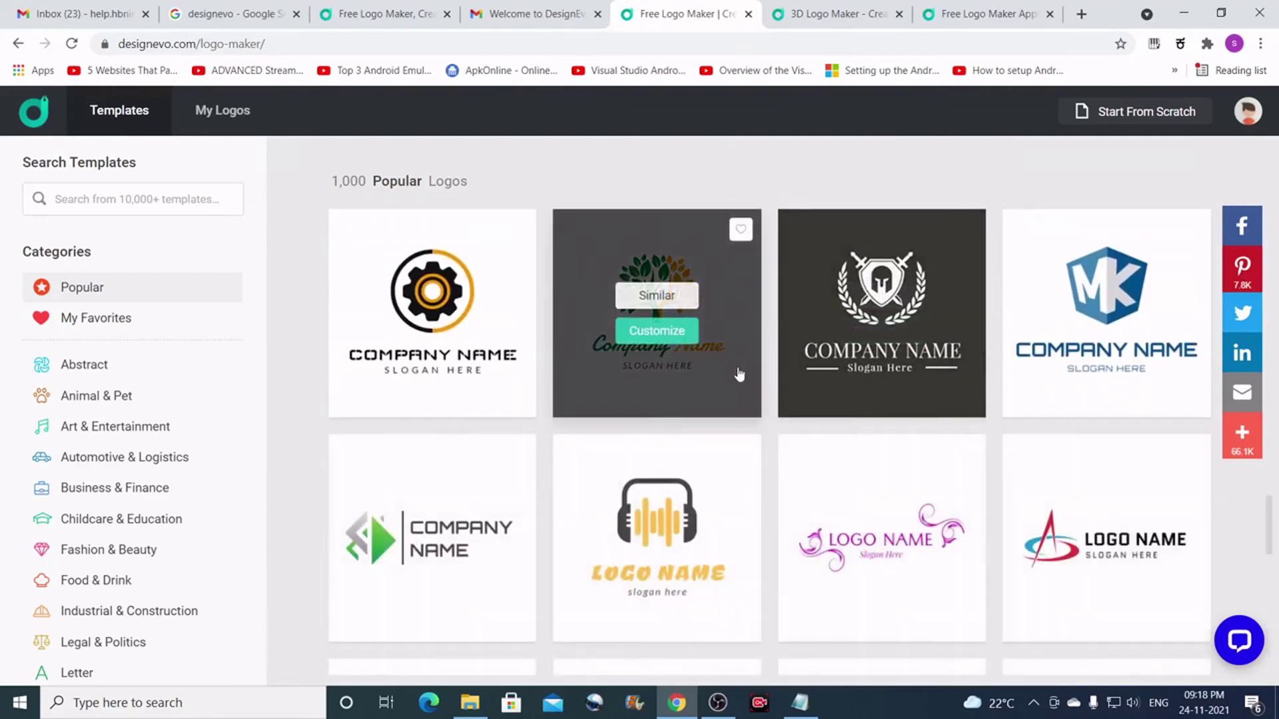
scroll(739, 380, "down", 7)
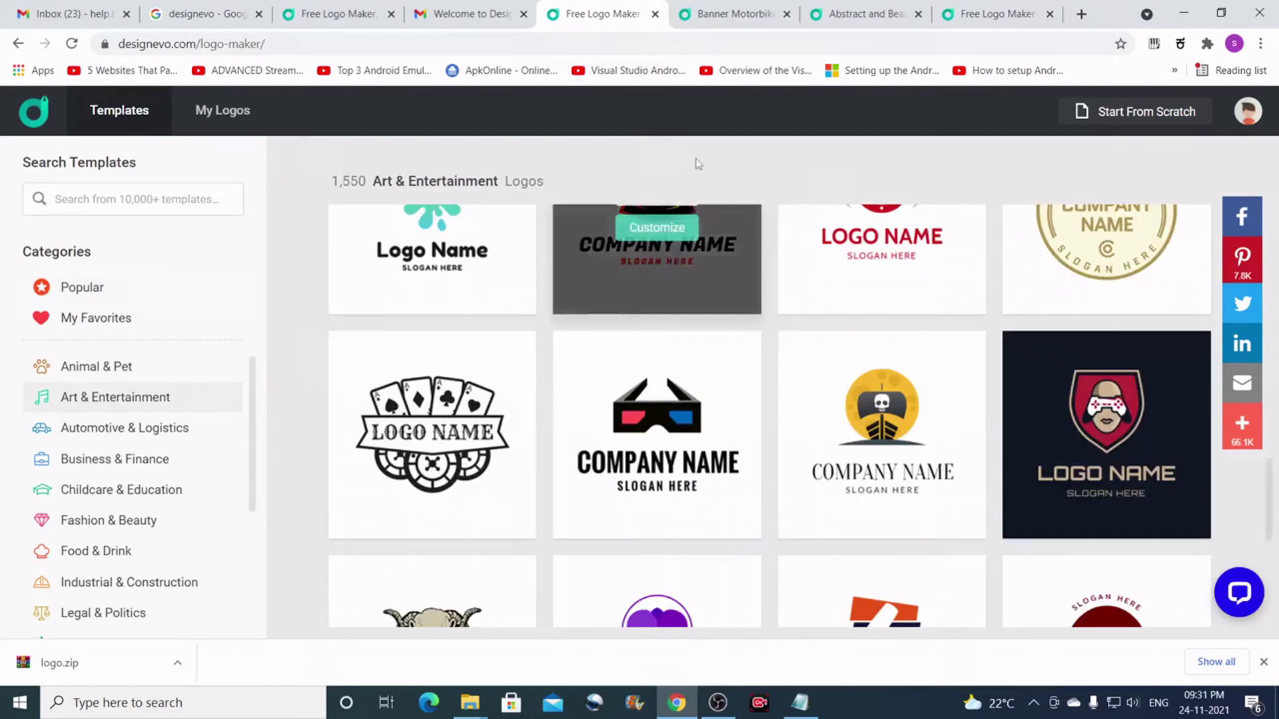
scroll(160, 490, "down", 1)
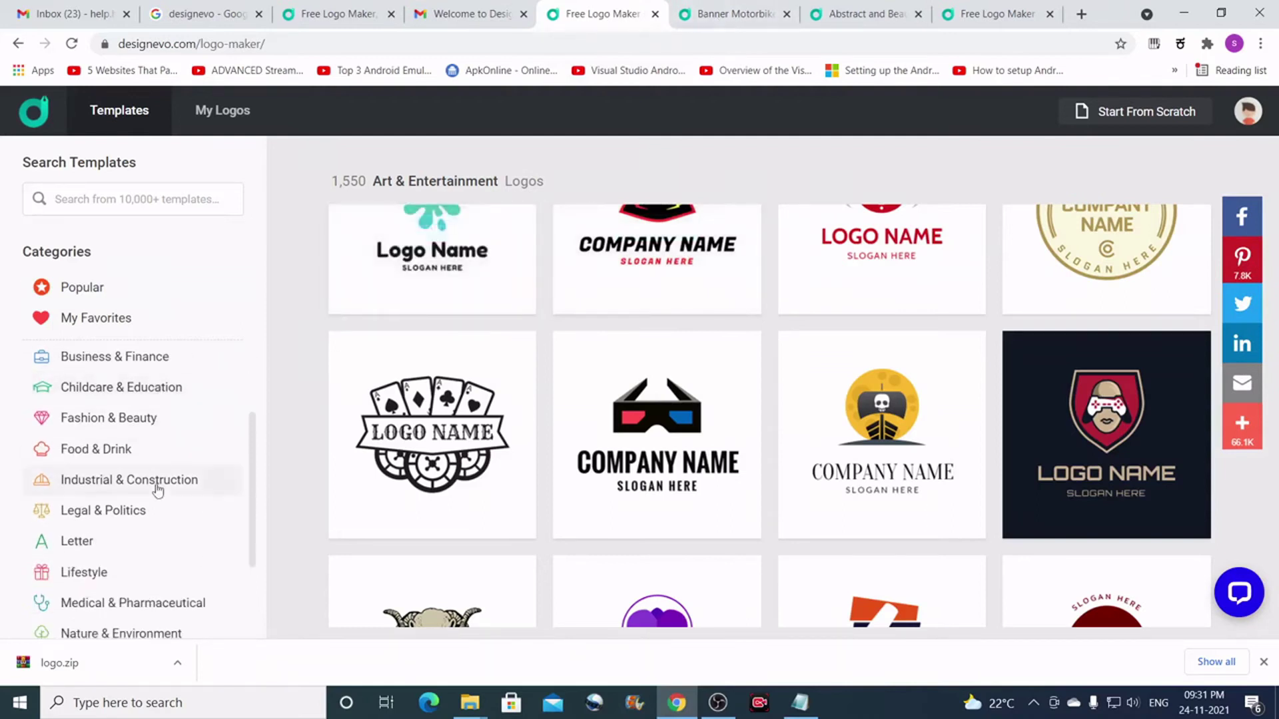
scroll(158, 489, "down", 2)
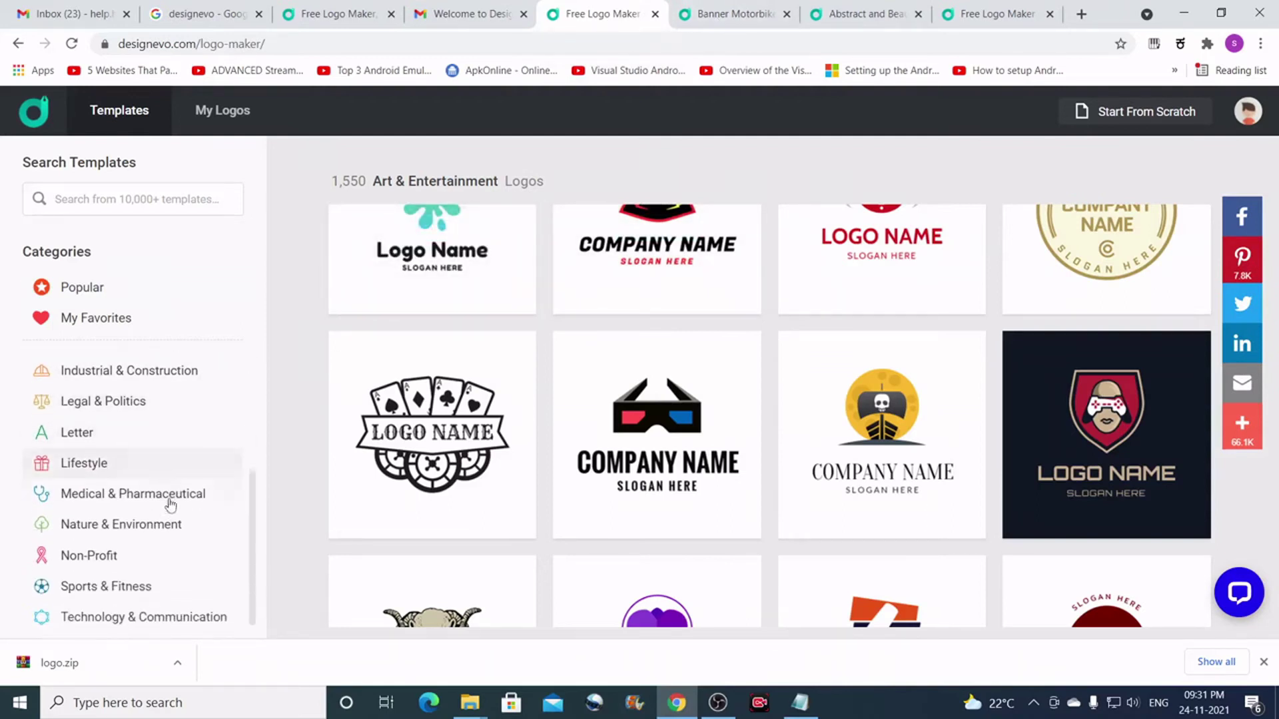
Filter to Technology & Communication and scroll down to the yellow sun leaf-plug template
left_click(117, 619)
scroll(680, 410, "down", 5)
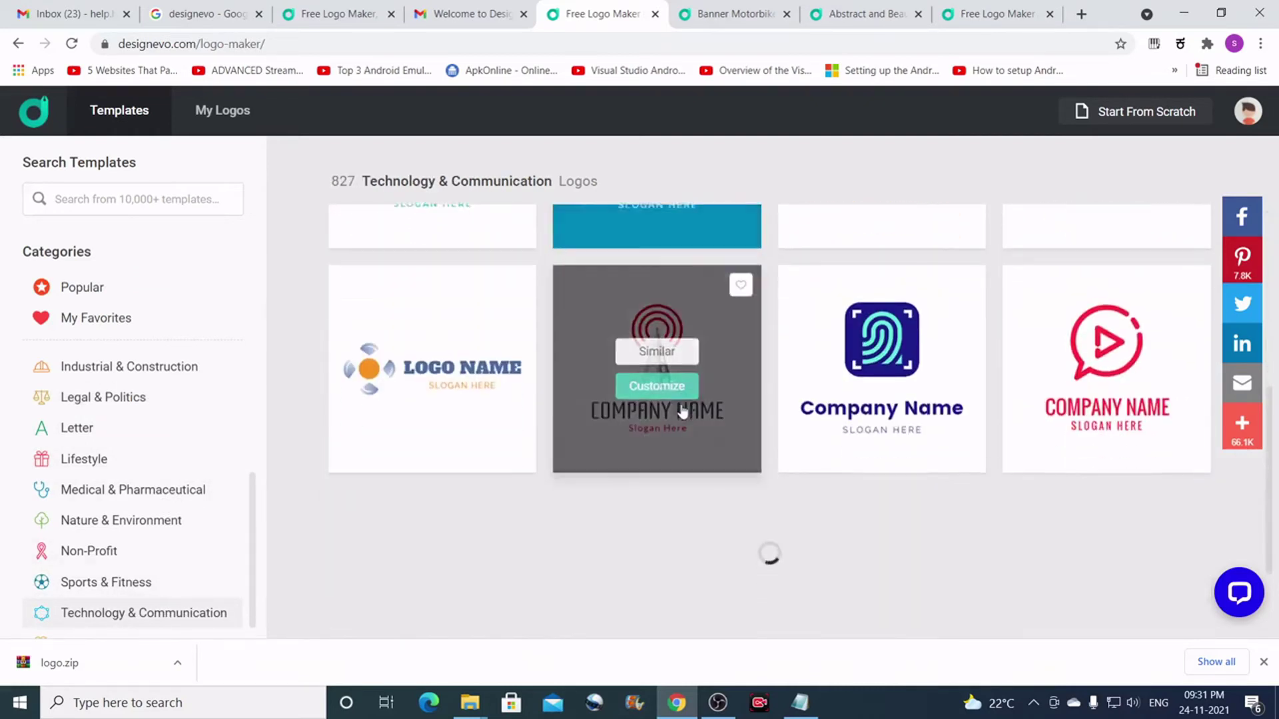
scroll(682, 411, "down", 2)
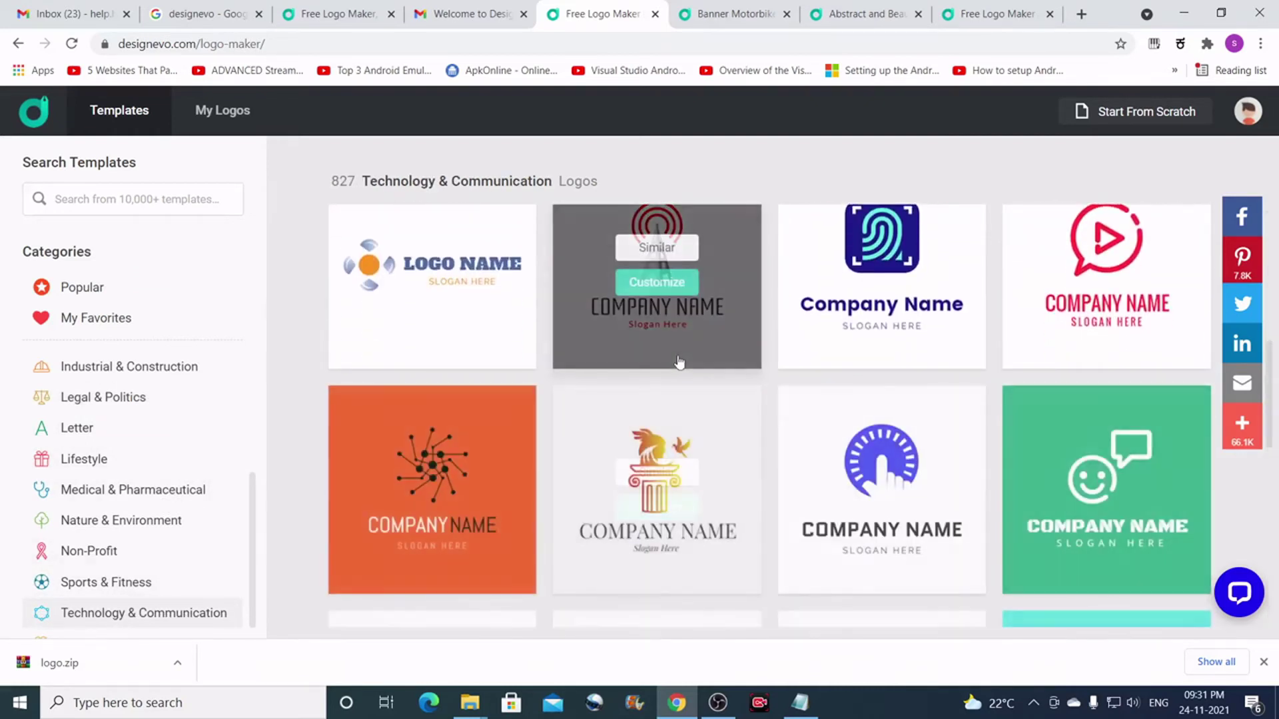
scroll(679, 363, "down", 6)
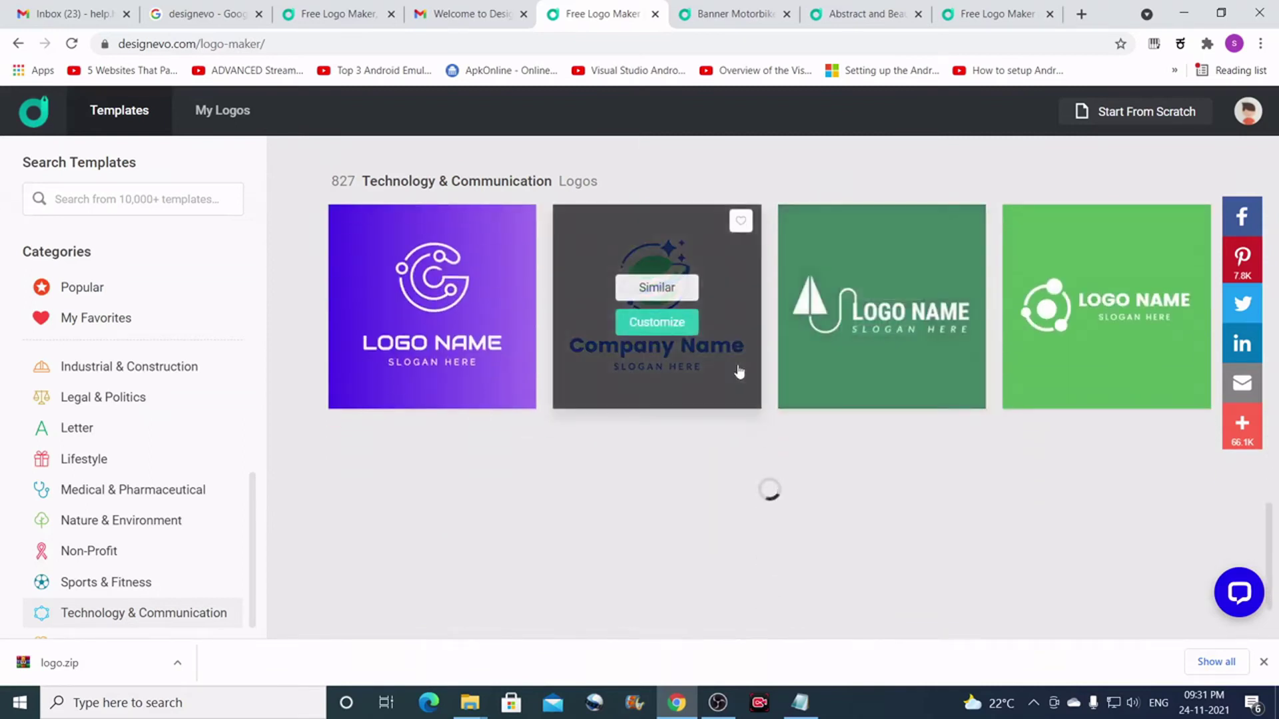
scroll(738, 372, "down", 1)
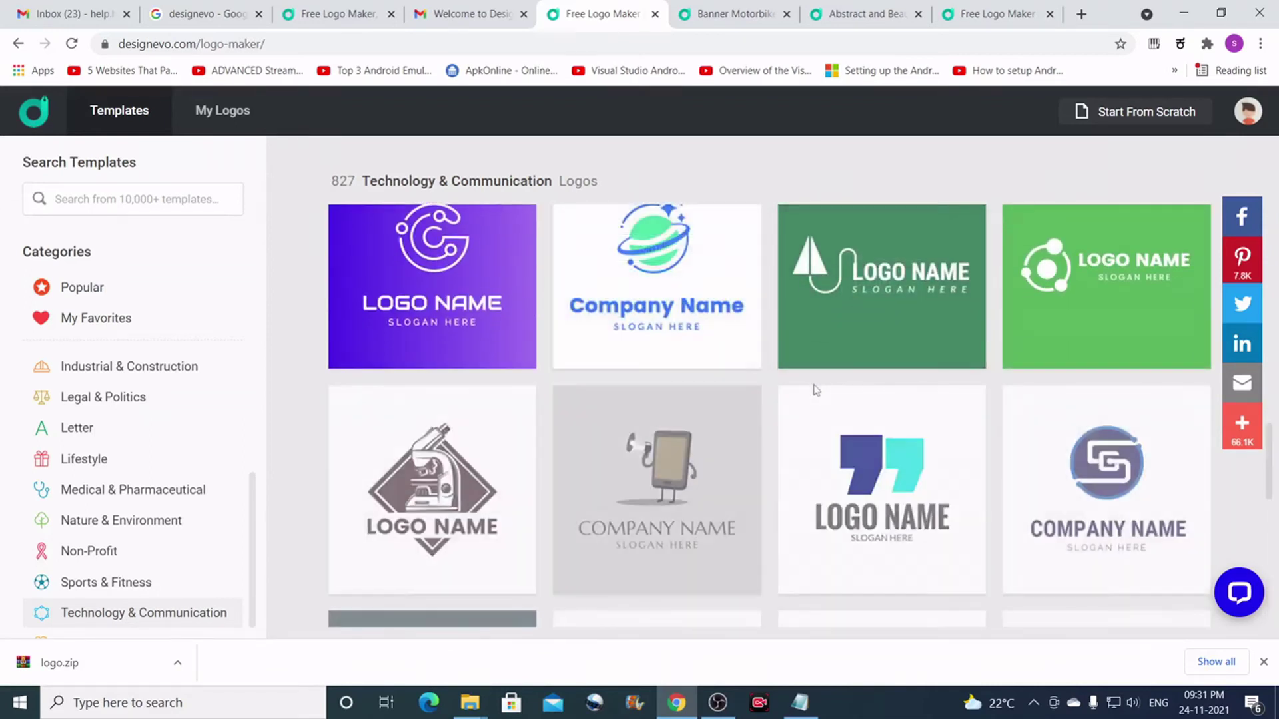
scroll(814, 390, "down", 10)
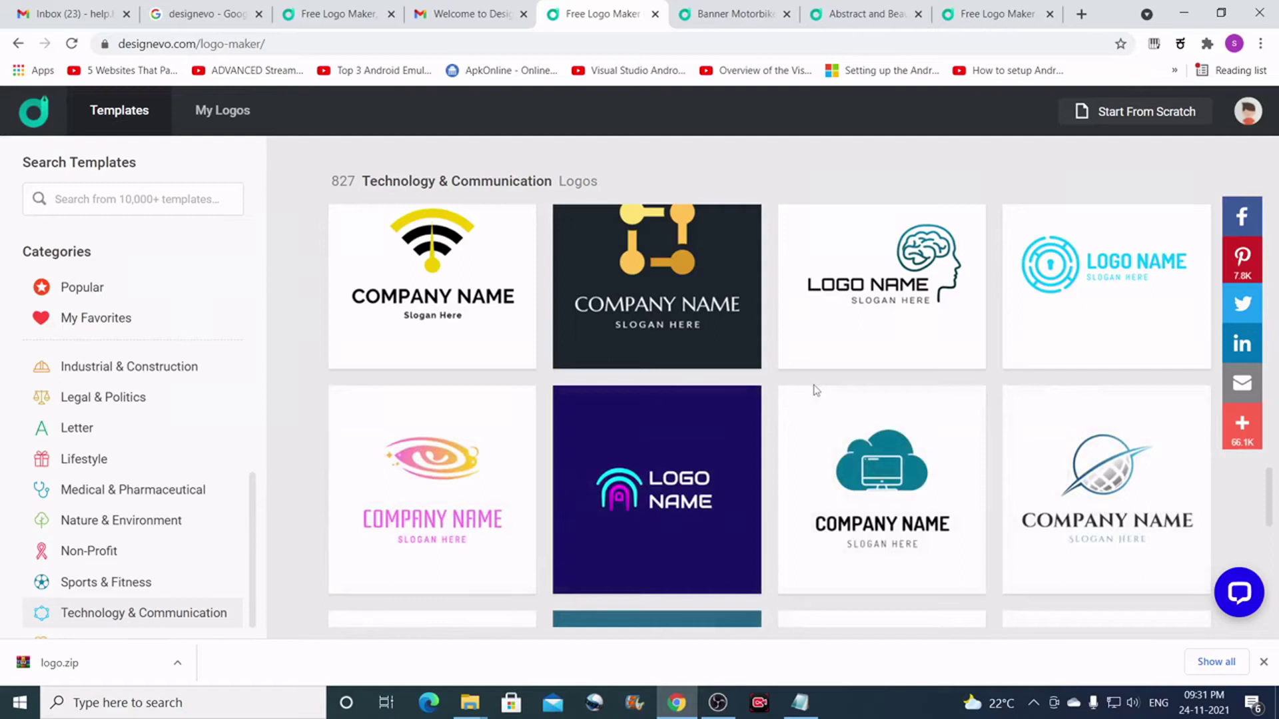
scroll(817, 390, "down", 5)
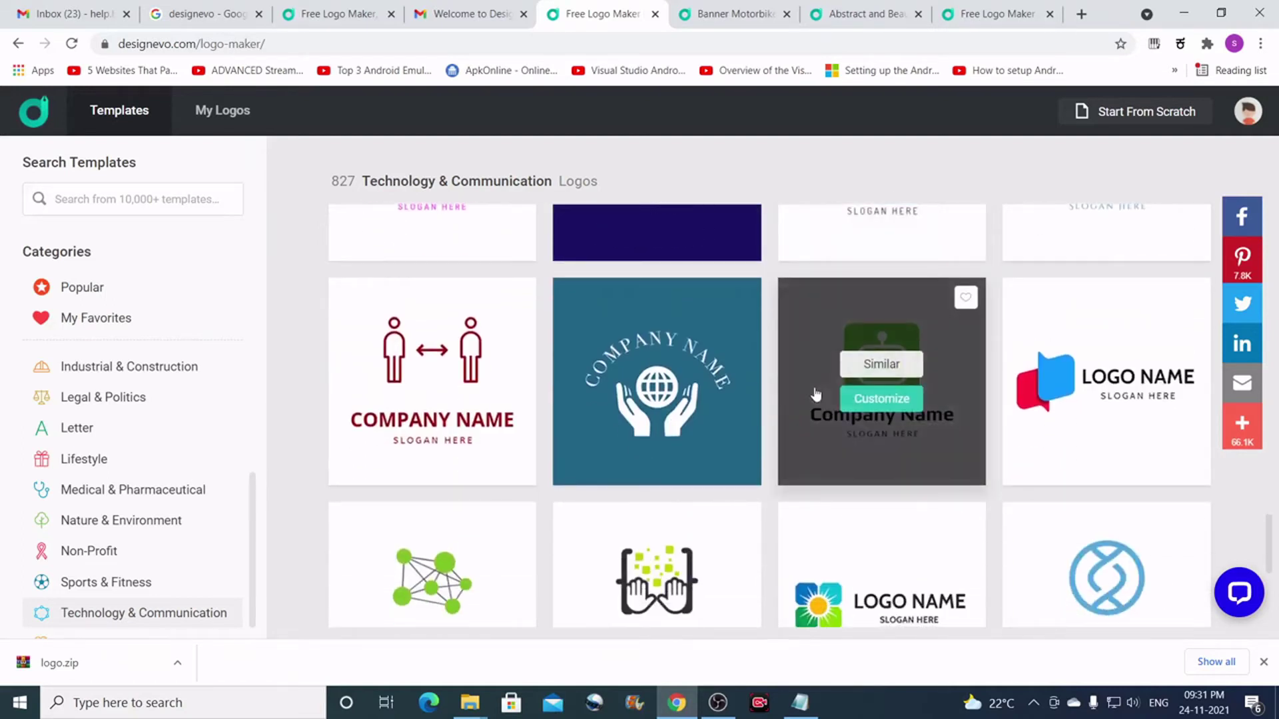
scroll(816, 394, "down", 4)
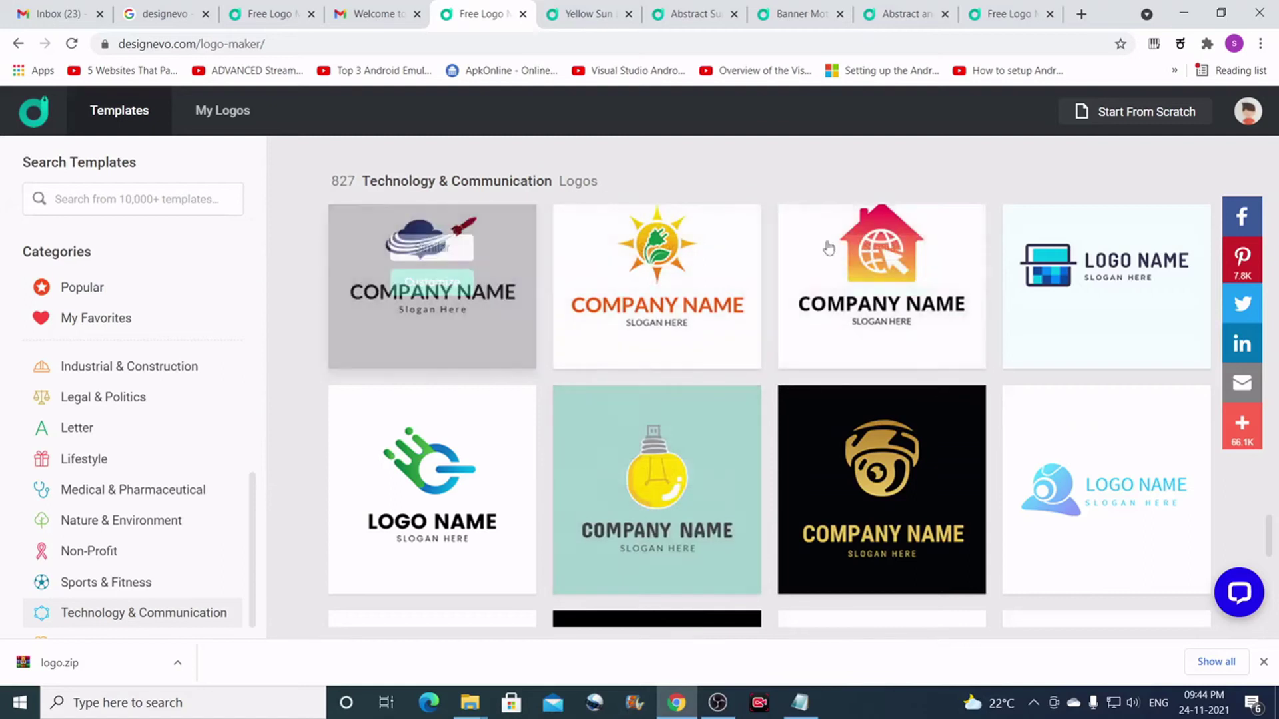
mouse_move(657, 283)
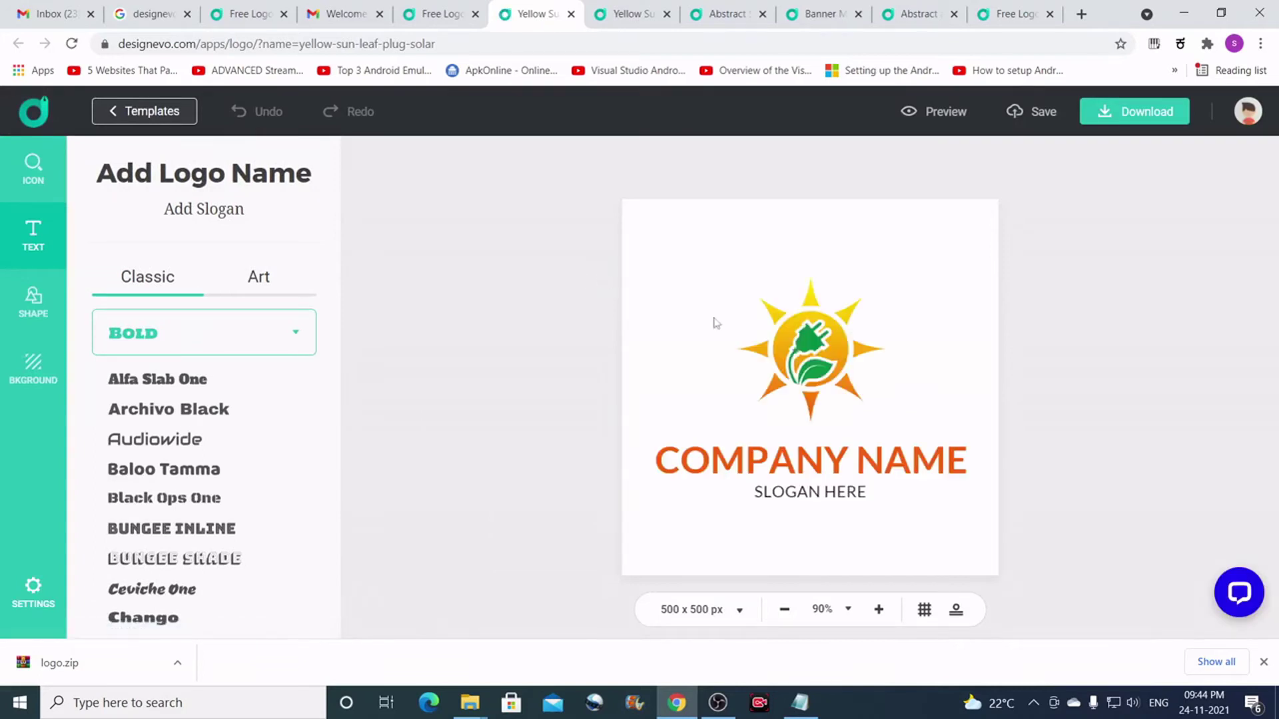
Delete the plug-leaf icon and then the sun graphic from the sun template
left_click(812, 341)
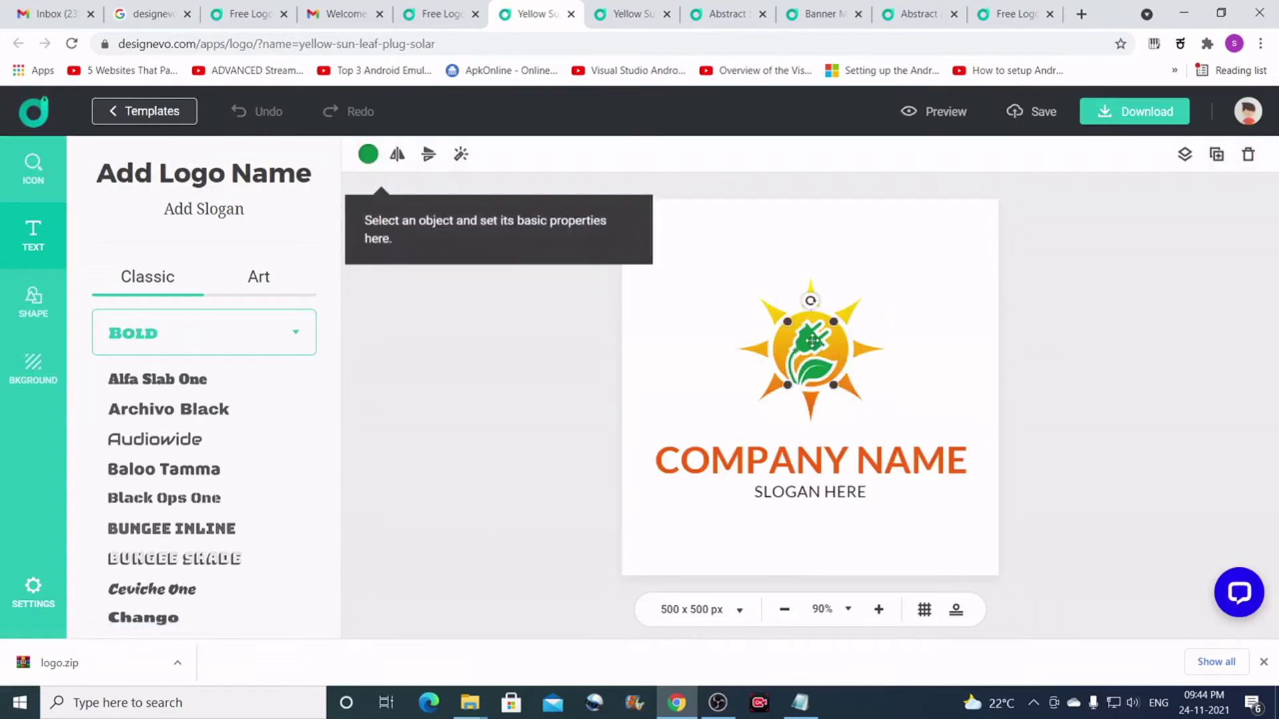
key("Delete")
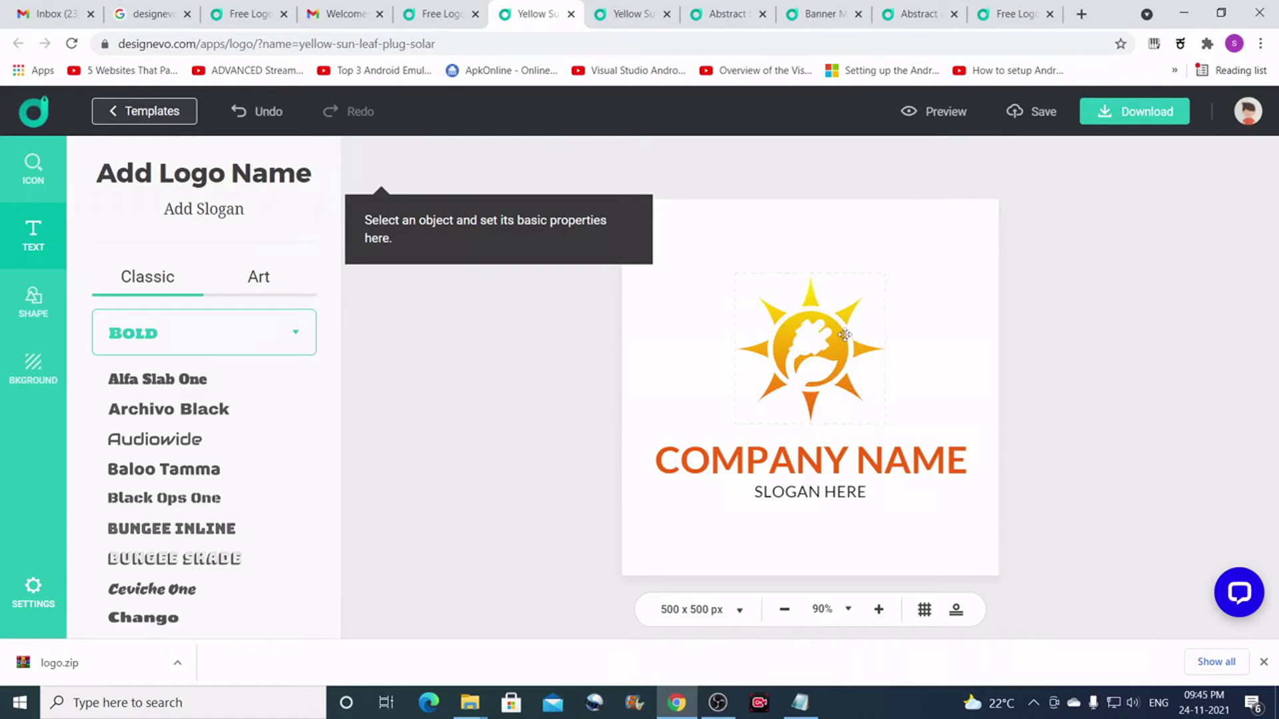
left_click(857, 342)
key("Delete")
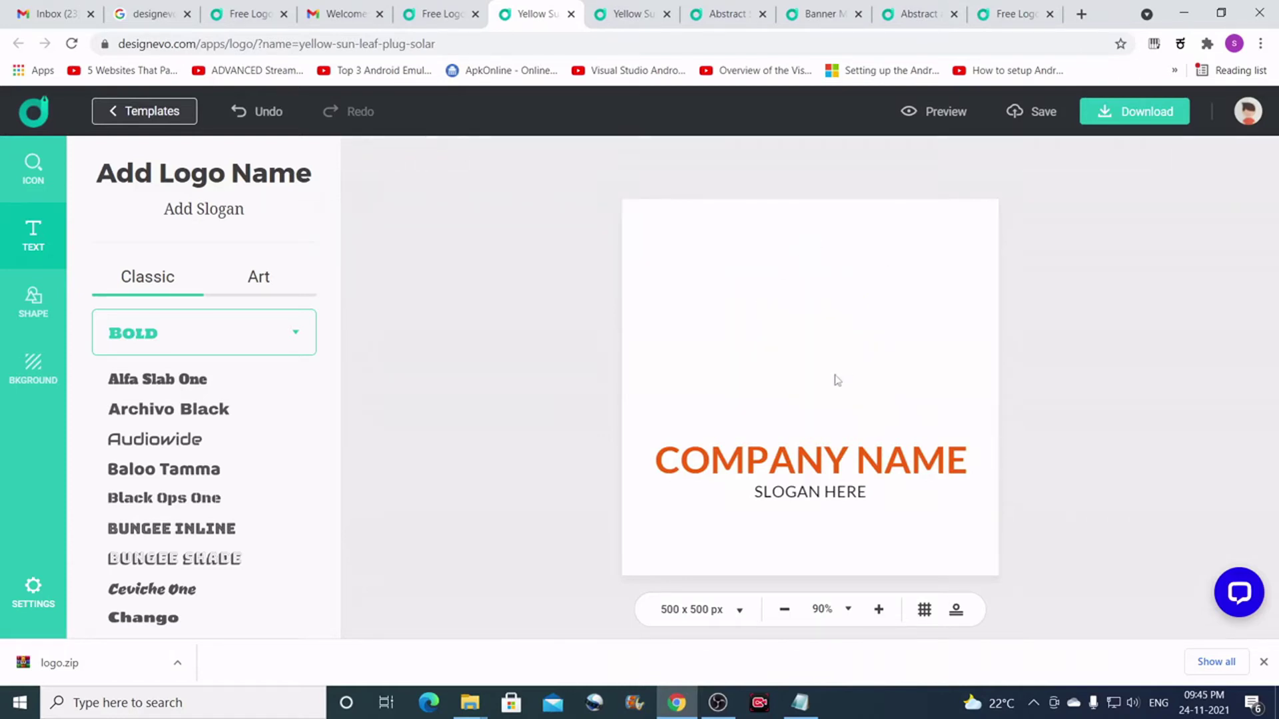
left_click(34, 177)
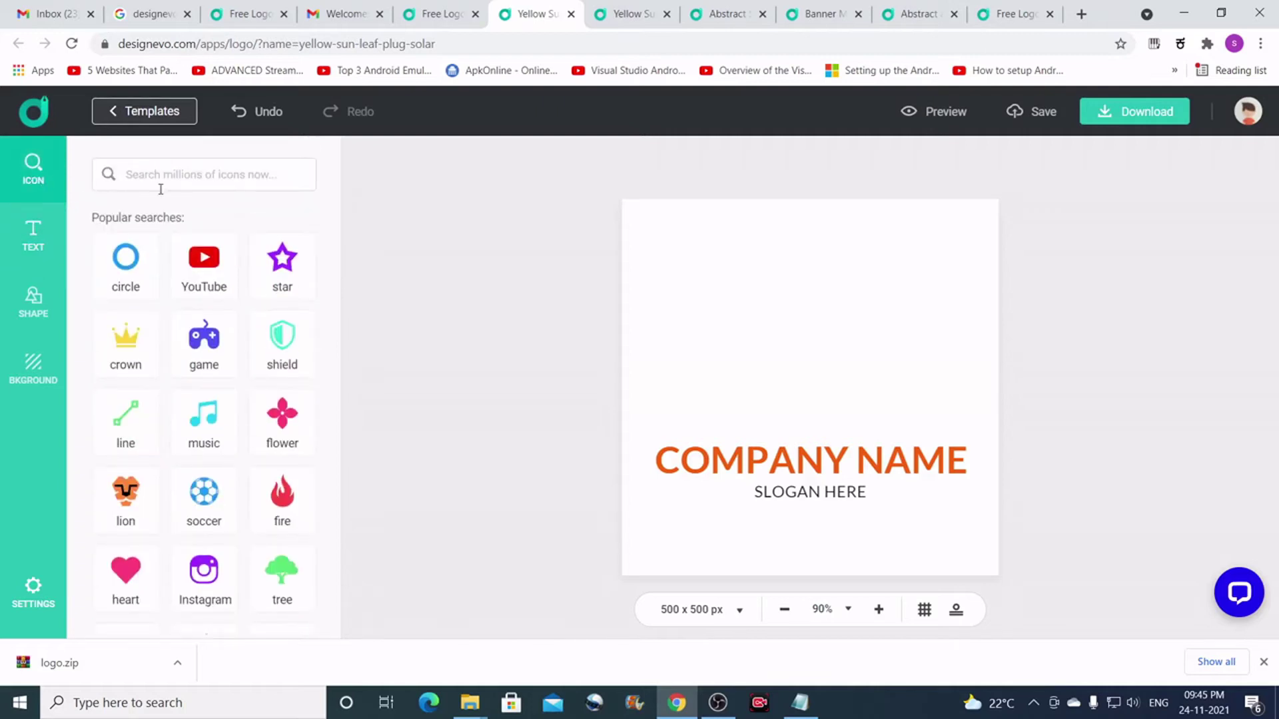
Search the icon library for 'support' and add the headset support-agent icon
left_click(175, 175)
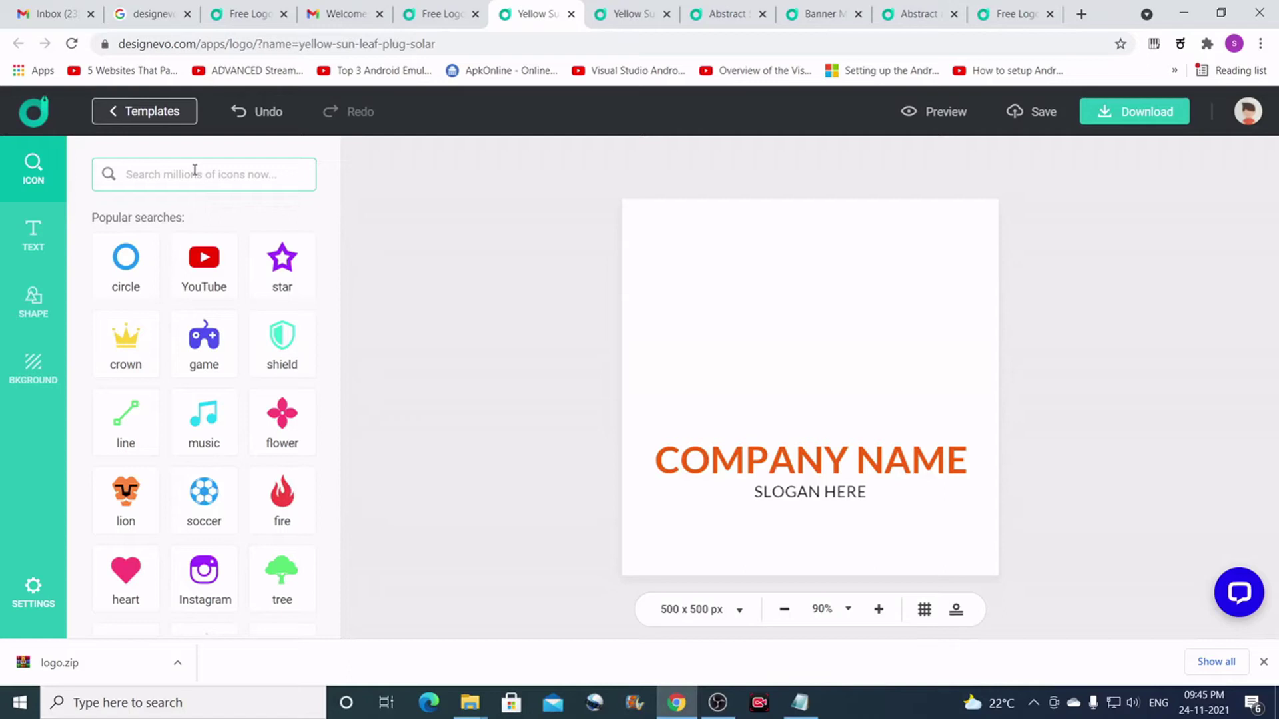
left_click(203, 172)
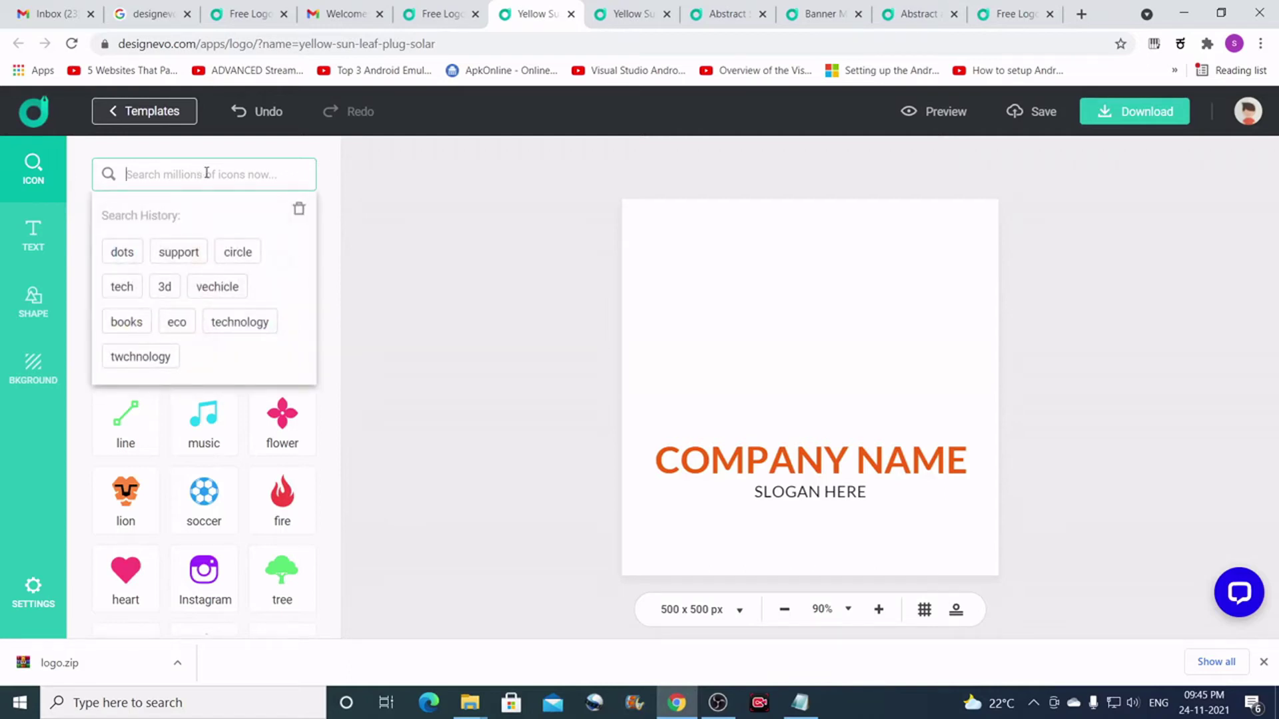
type("support")
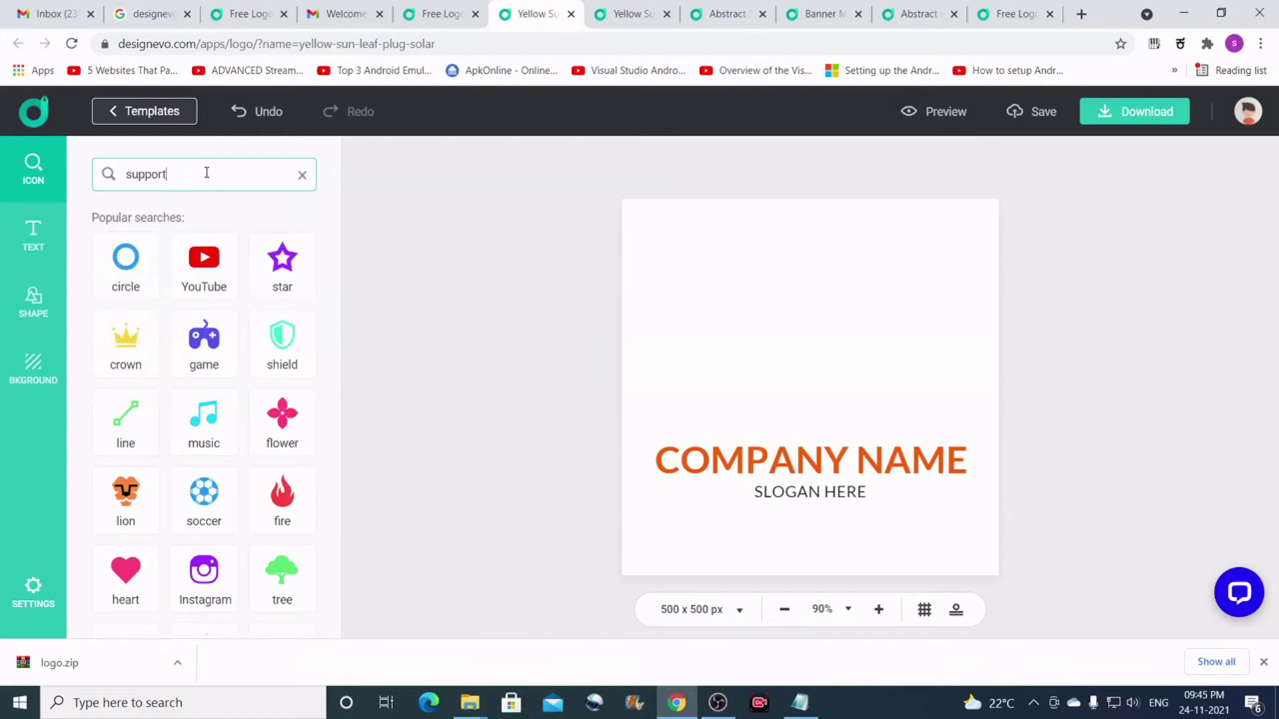
key("Return")
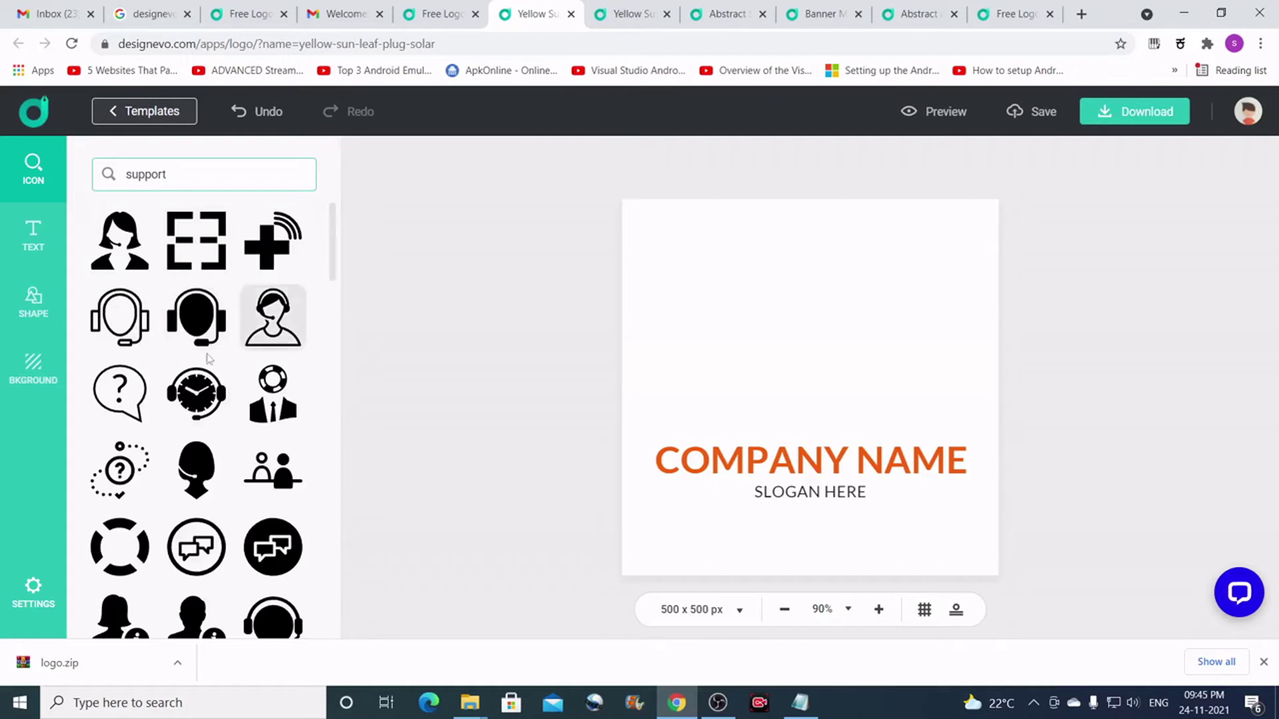
left_click(275, 319)
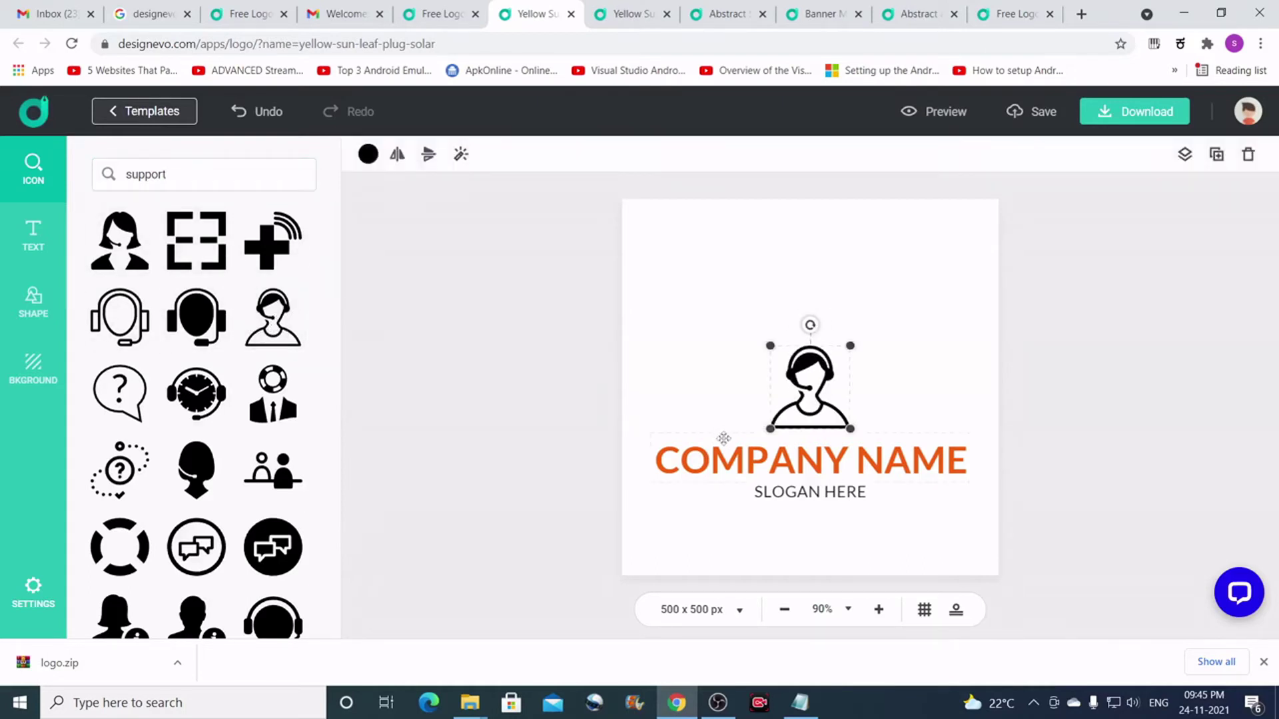
Nudge the agent icon up and search icons for 'circle', picking the dotted circle
left_click(145, 174)
left_click_drag(815, 371, 815, 355)
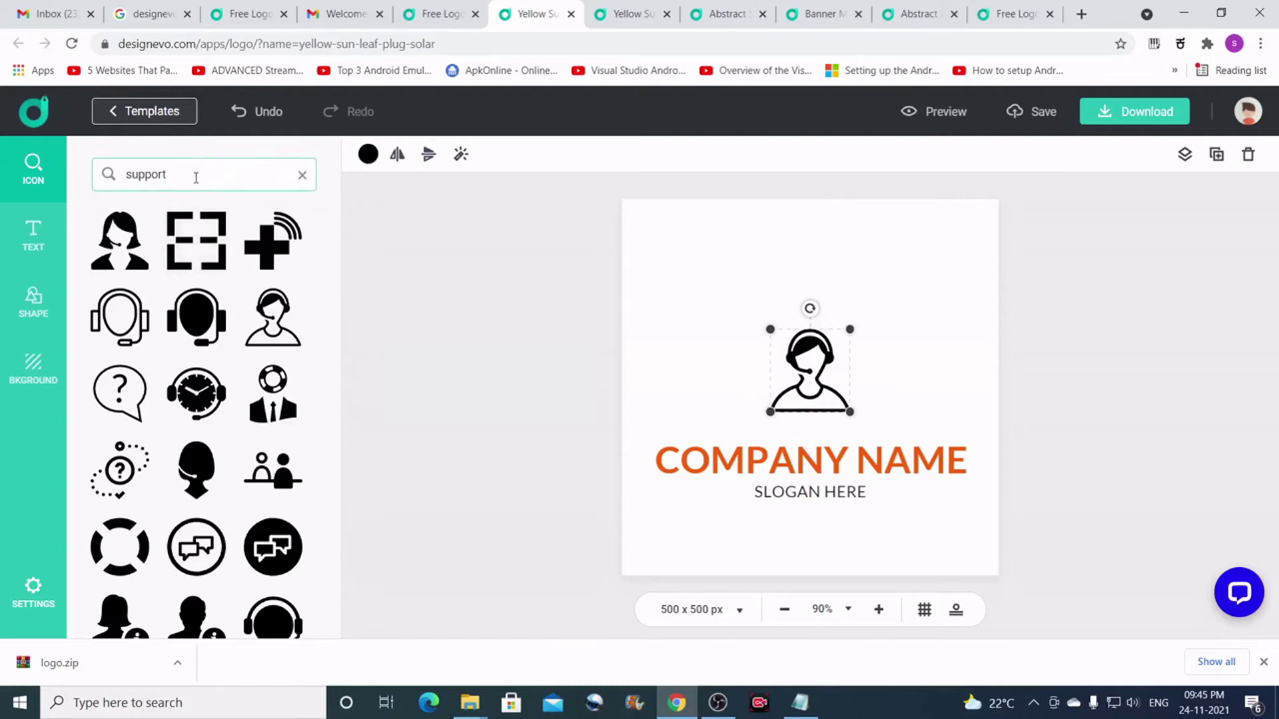
left_click_drag(198, 174, 86, 172)
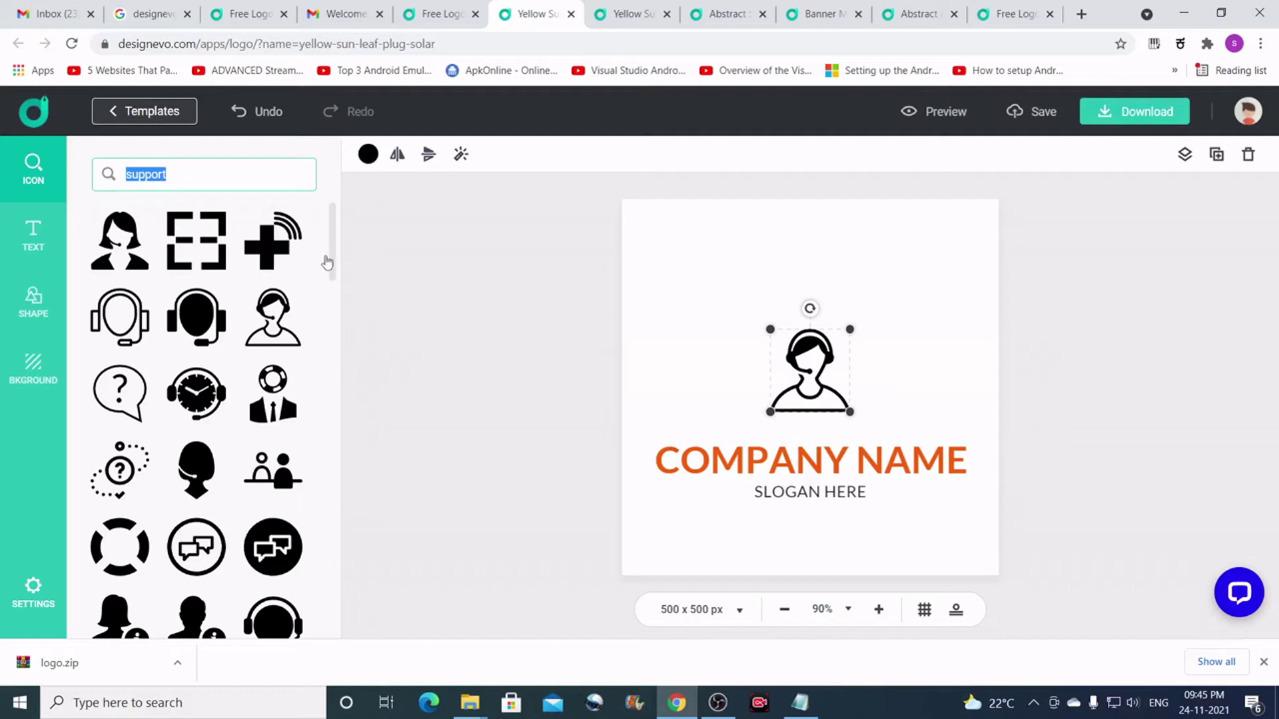
type("circle")
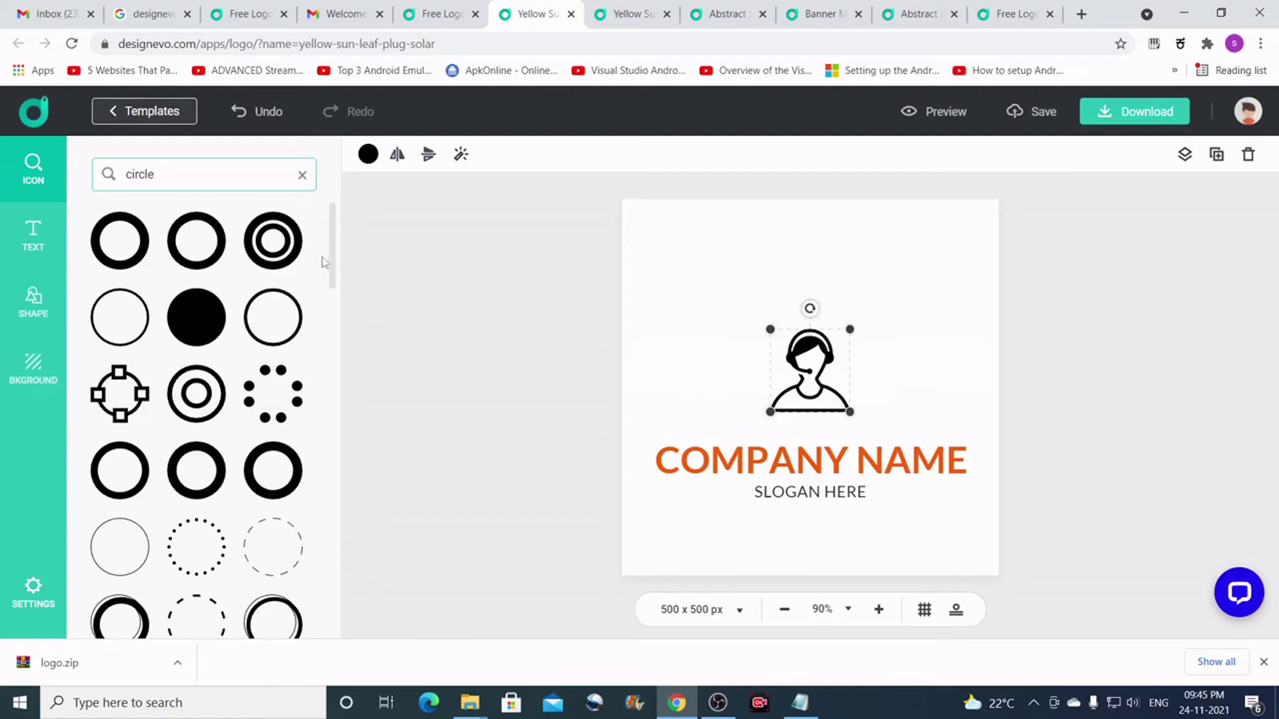
scroll(271, 313, "down", 4)
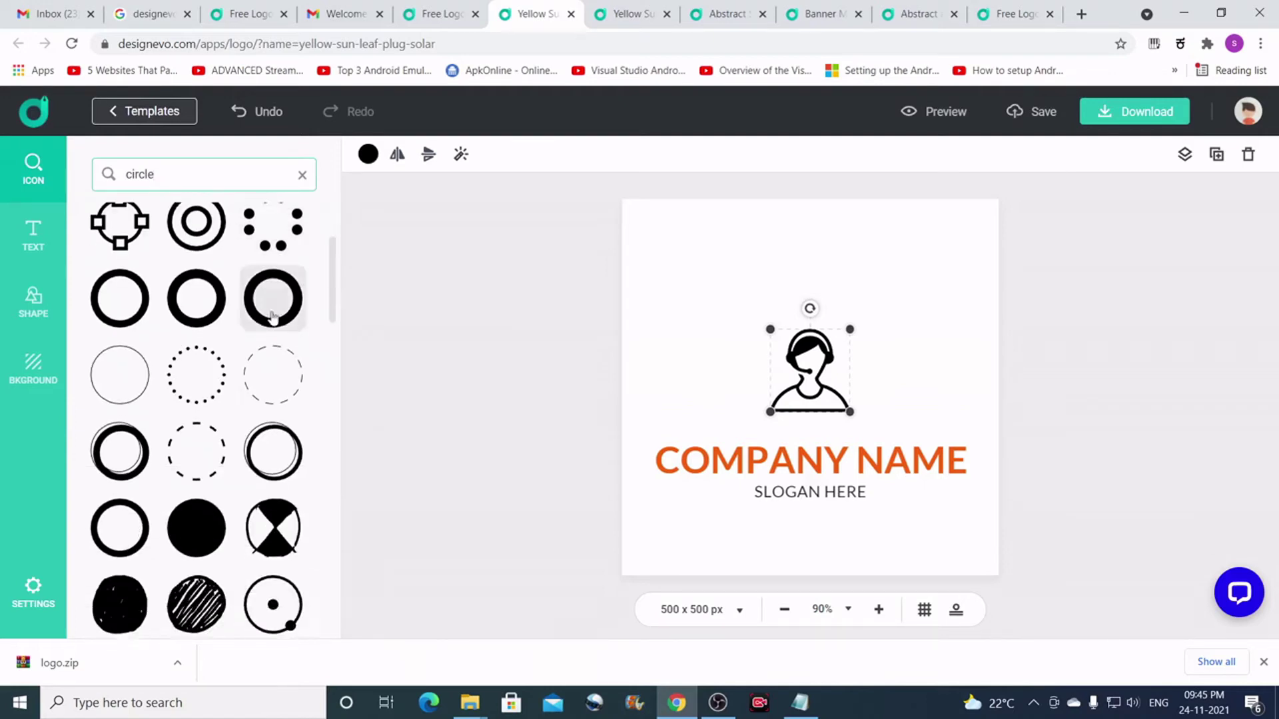
scroll(272, 318, "down", 7)
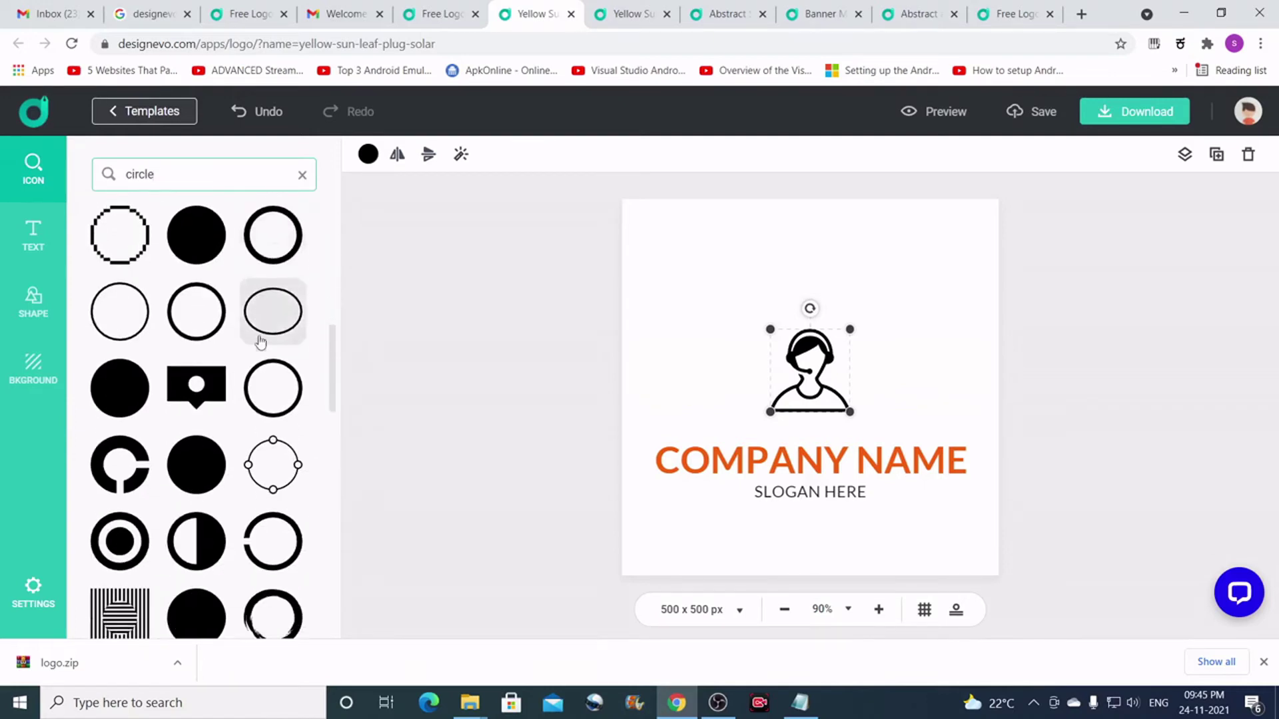
scroll(260, 341, "down", 1)
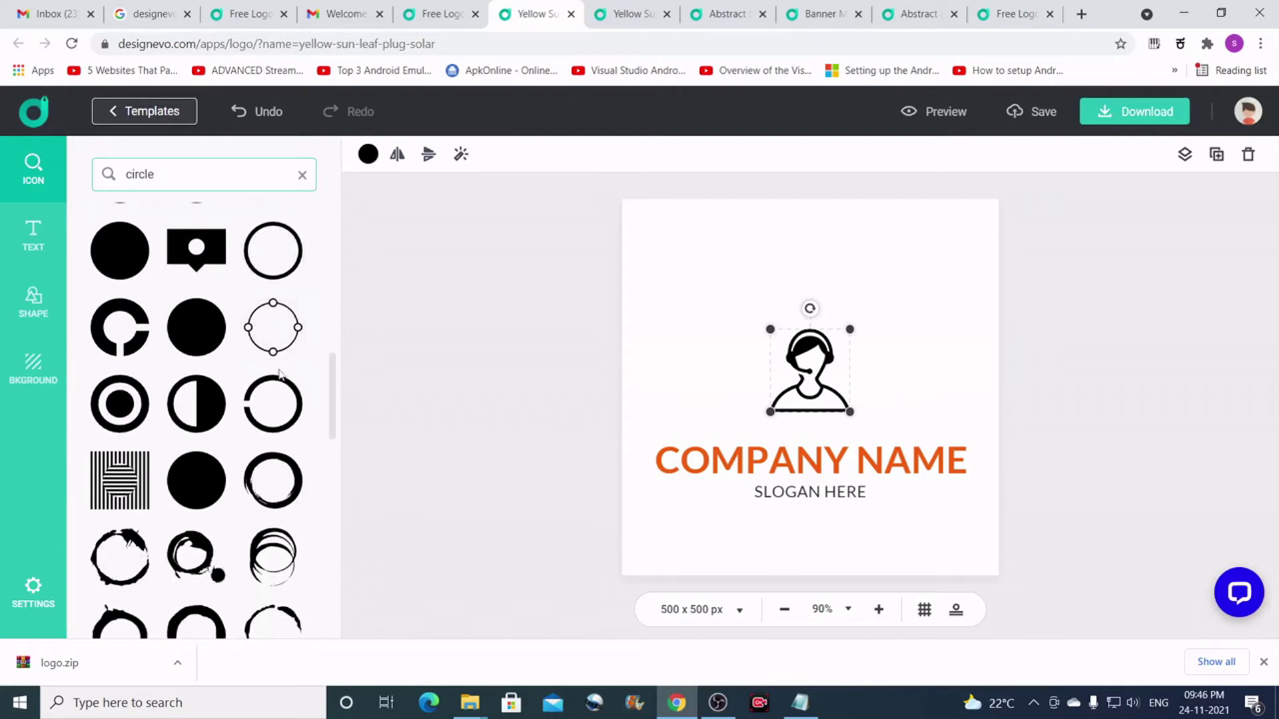
left_click(278, 336)
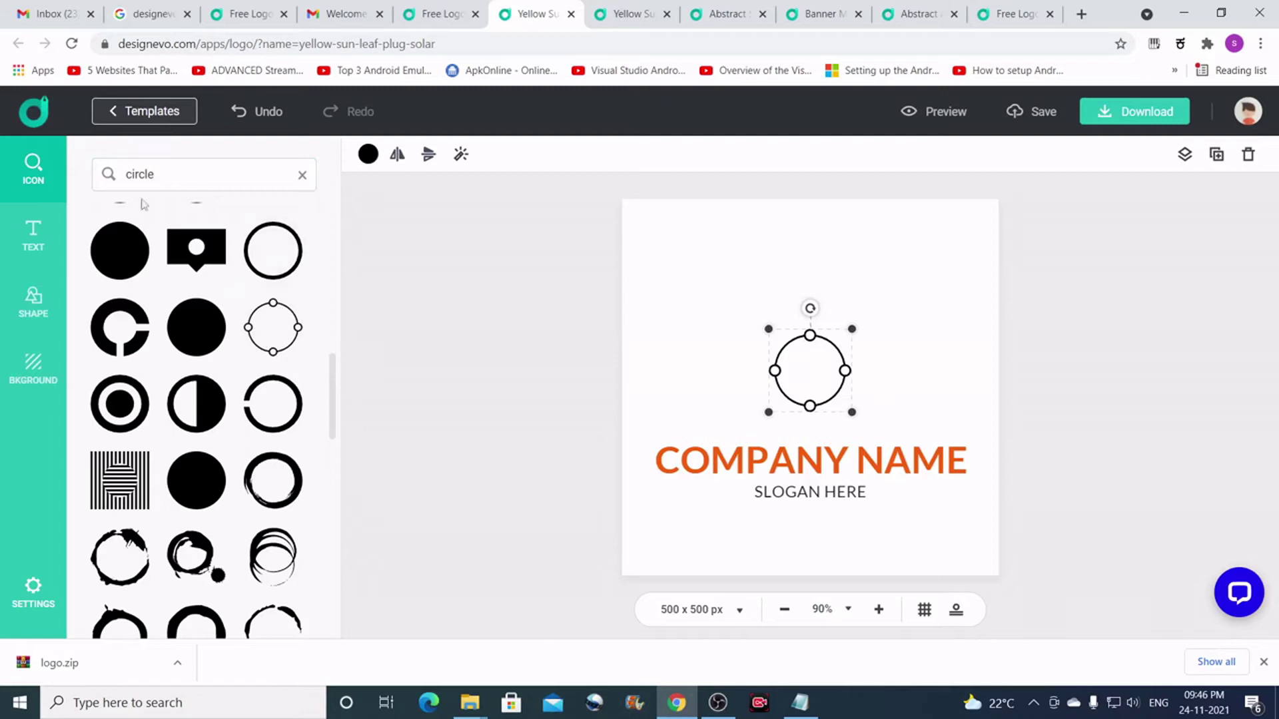
Undo the icon swaps and add the dotted circle as a separate icon over the headset agent
left_click(236, 112)
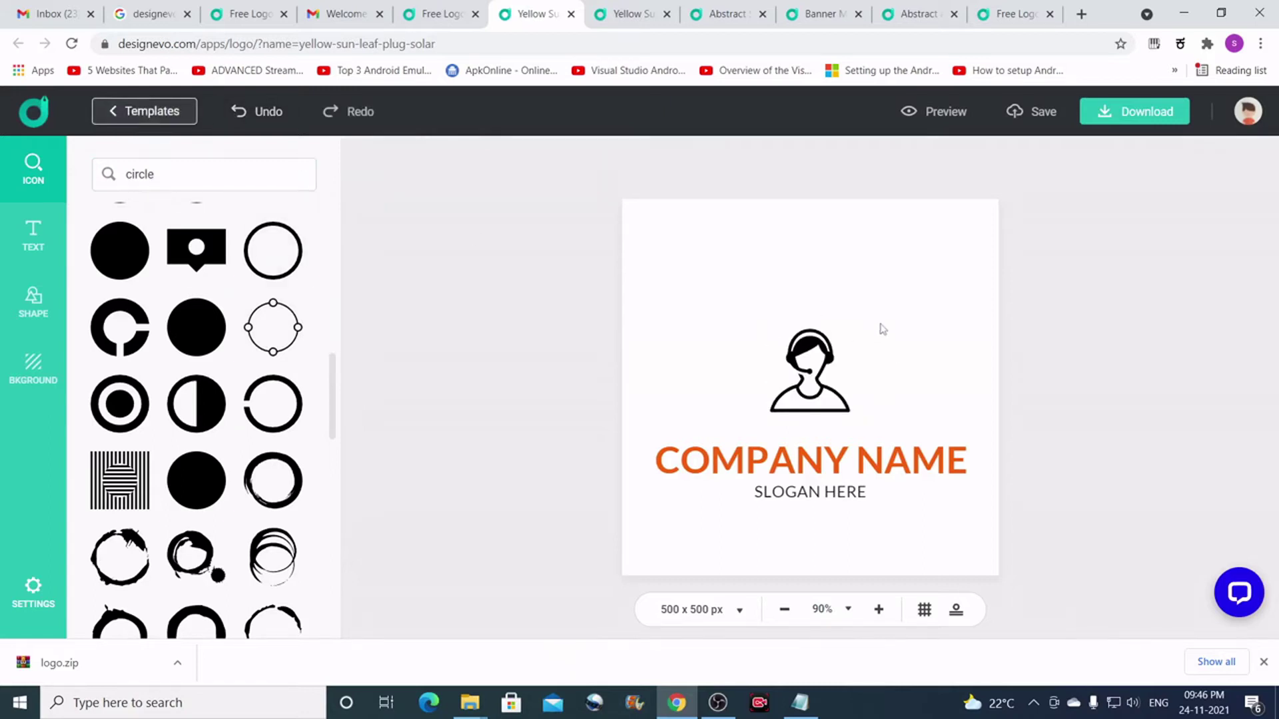
left_click(804, 362)
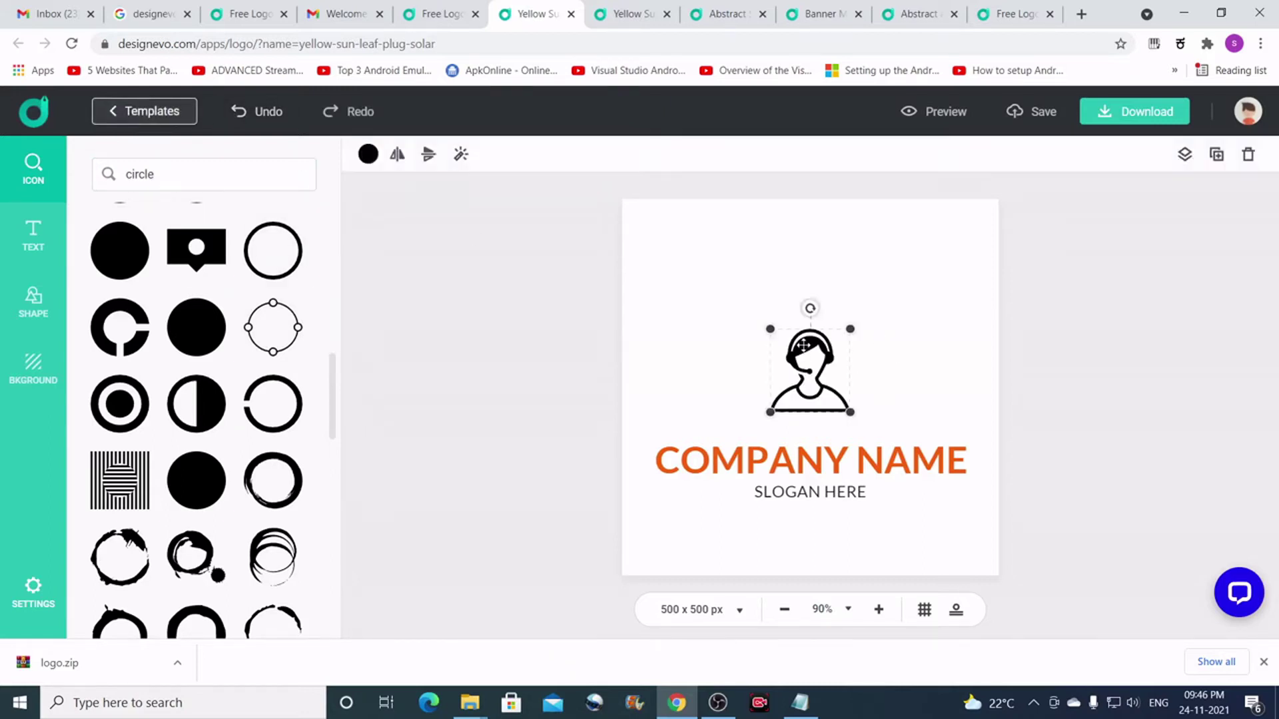
left_click(270, 326)
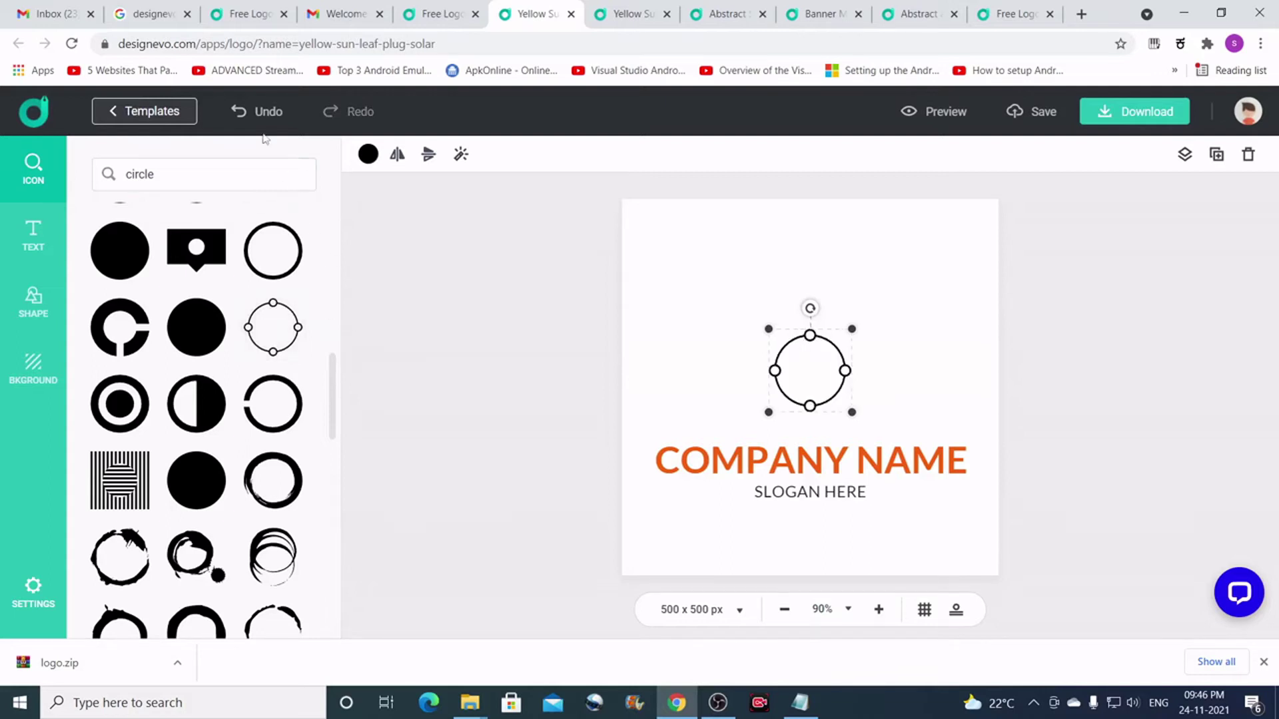
left_click(267, 114)
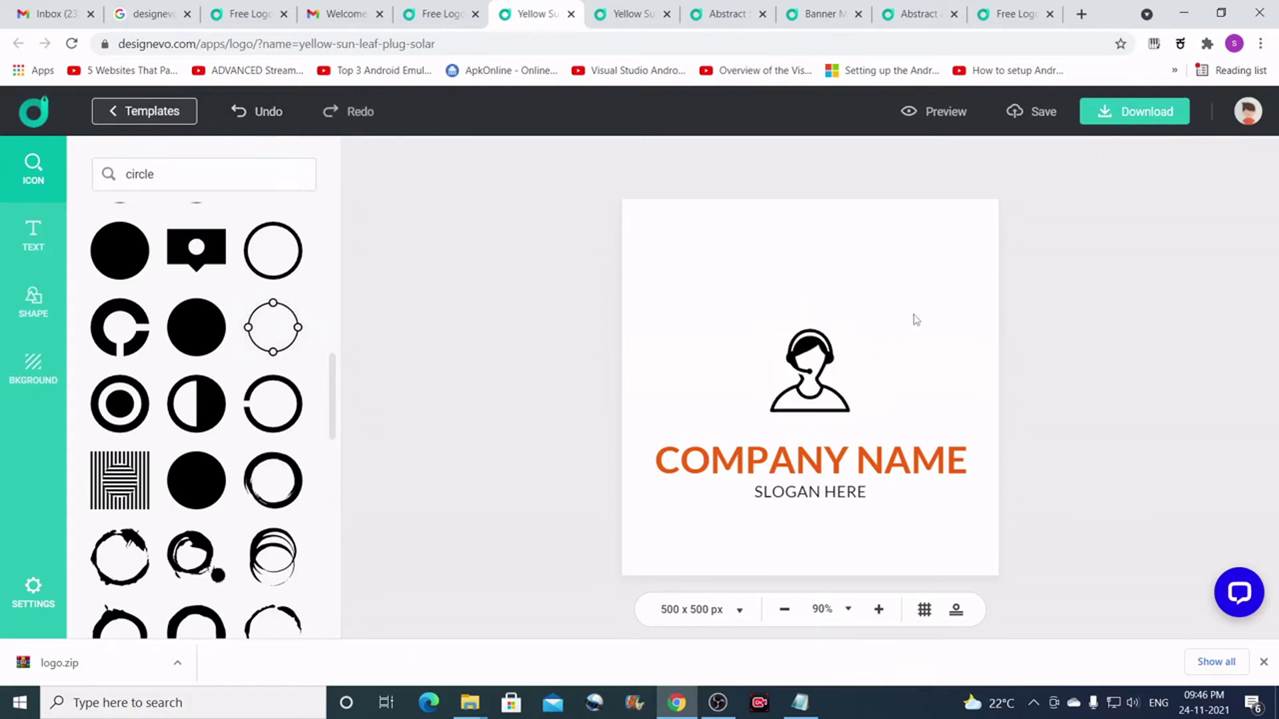
left_click(265, 338)
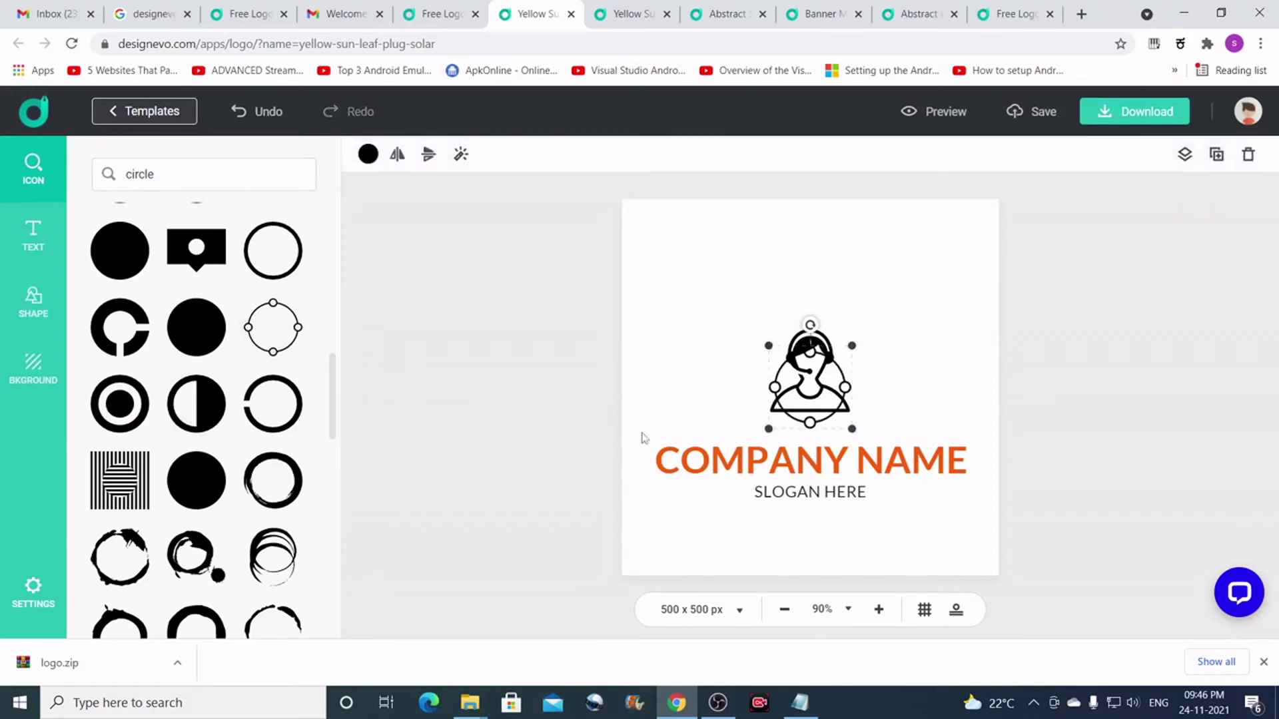
Enlarge the four-node ring around the headset agent and centre the agent inside it
left_click_drag(853, 344, 822, 324)
left_click(916, 301)
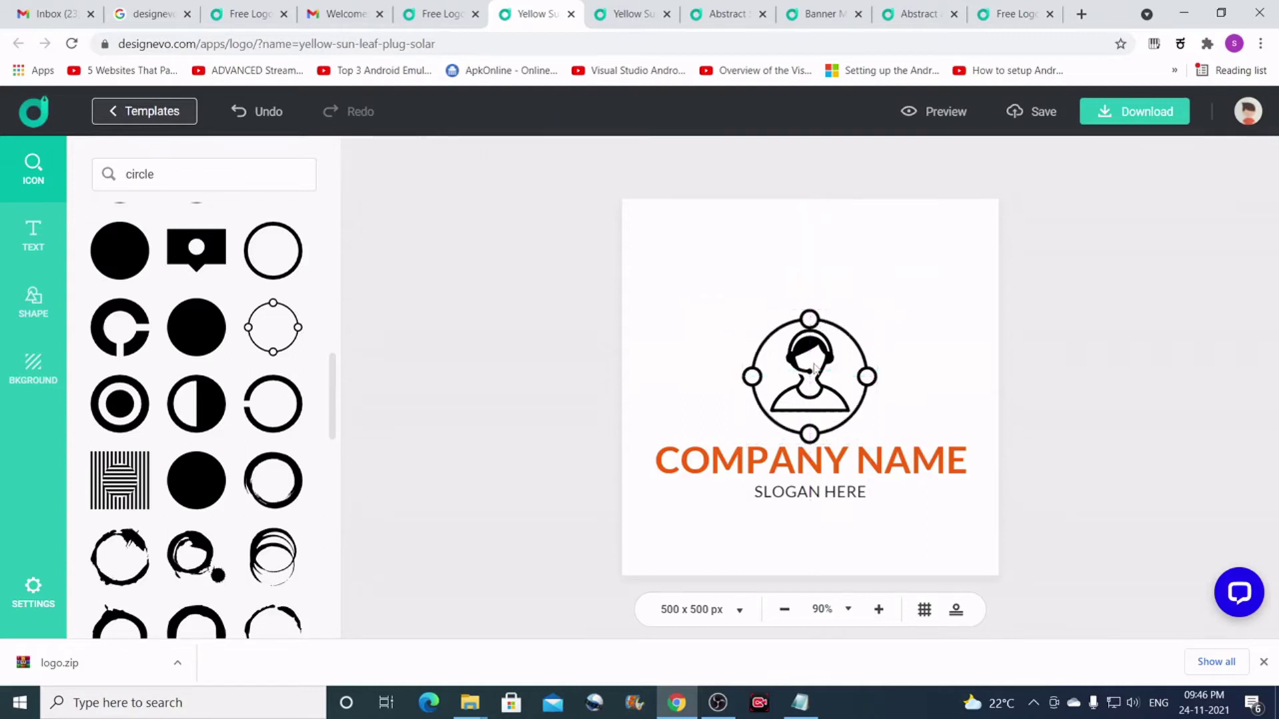
left_click(826, 343)
left_click_drag(845, 335, 811, 364)
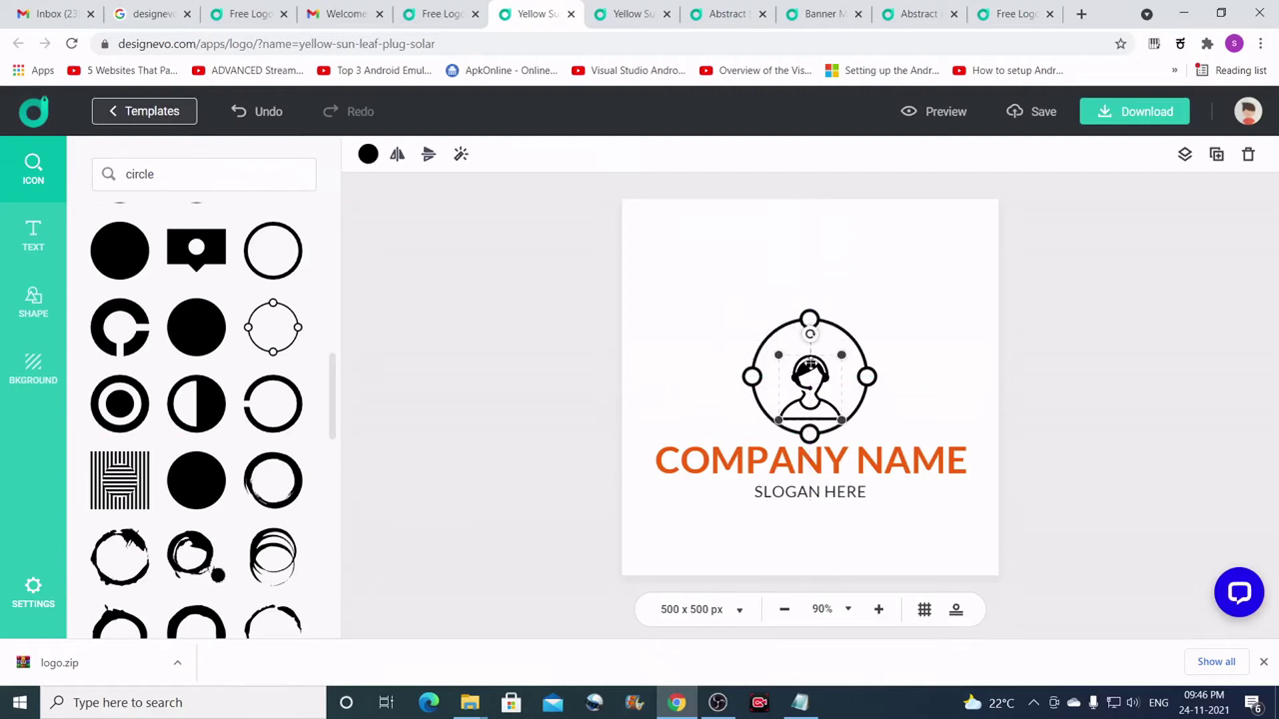
left_click_drag(811, 364, 810, 352)
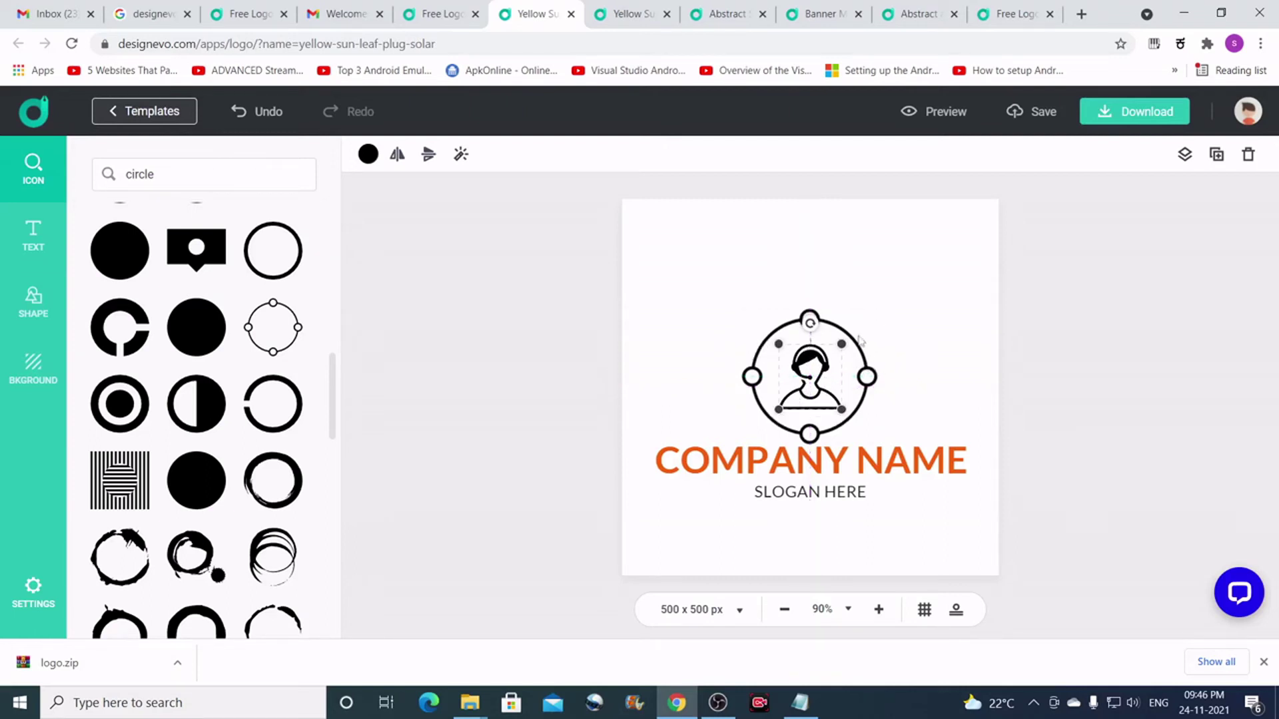
left_click_drag(809, 359, 809, 352)
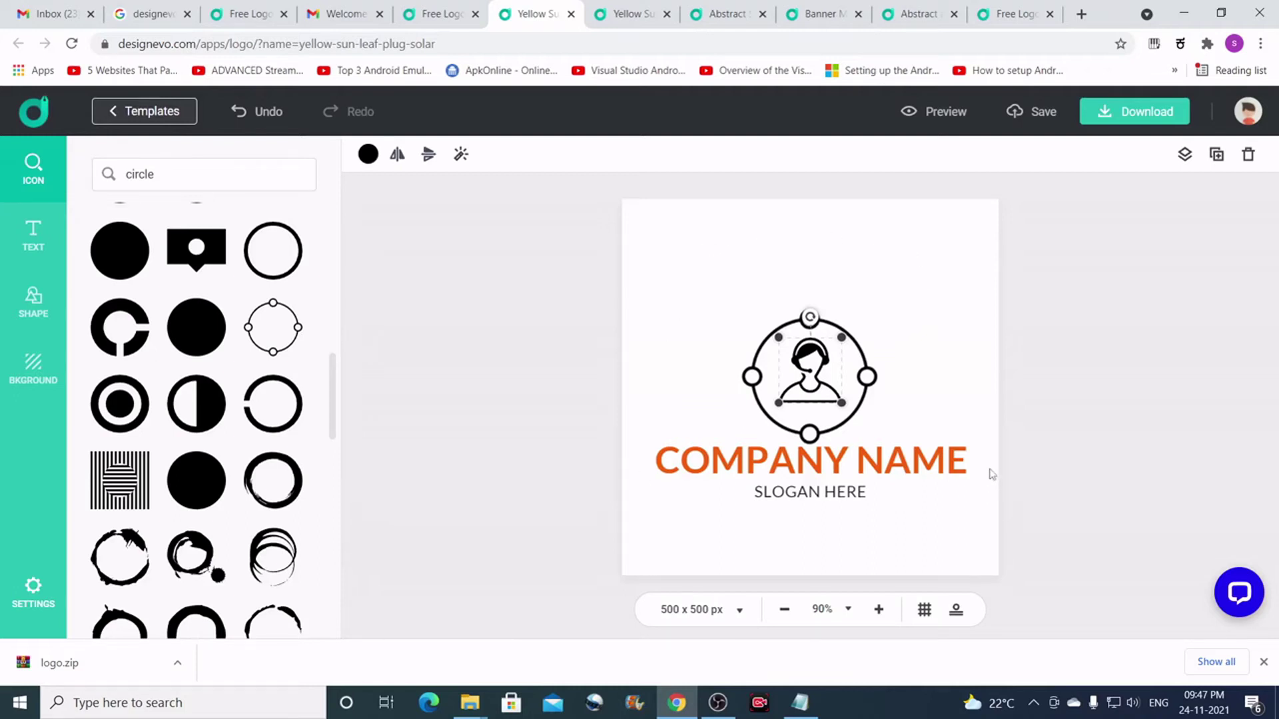
left_click(885, 336)
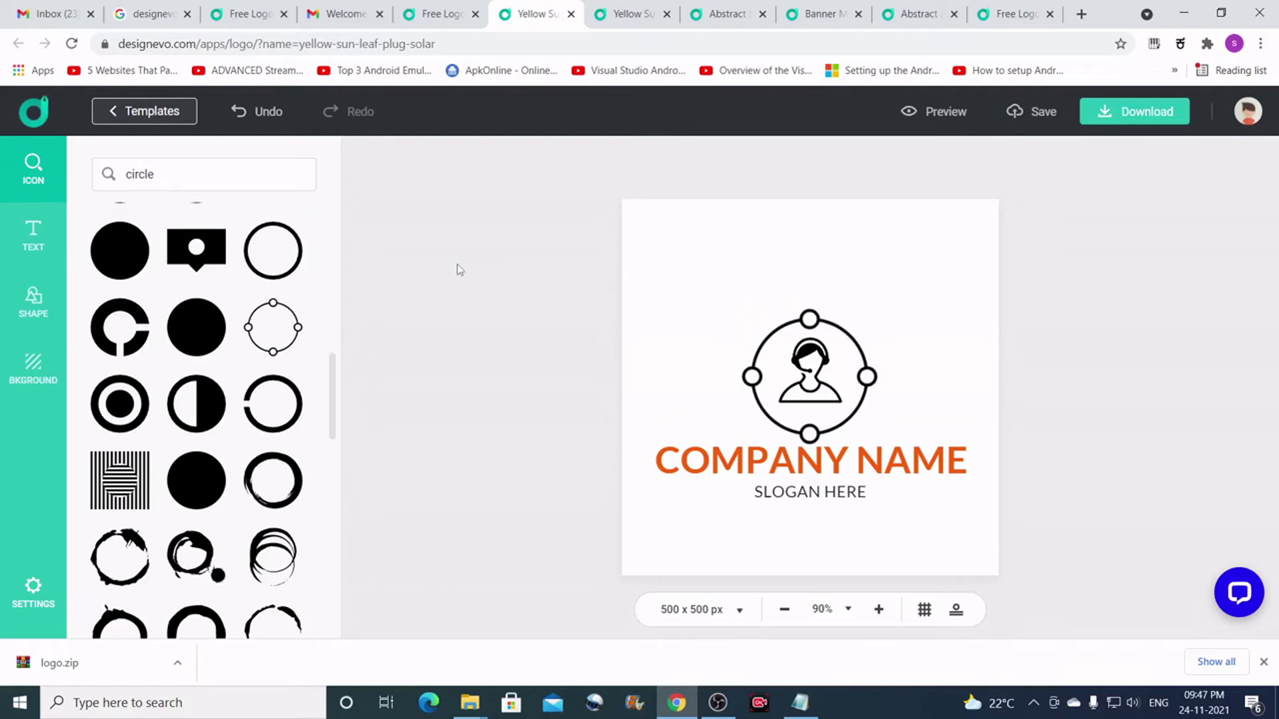
Replace the icon search term with 'dots' and run the search
double_click(130, 171)
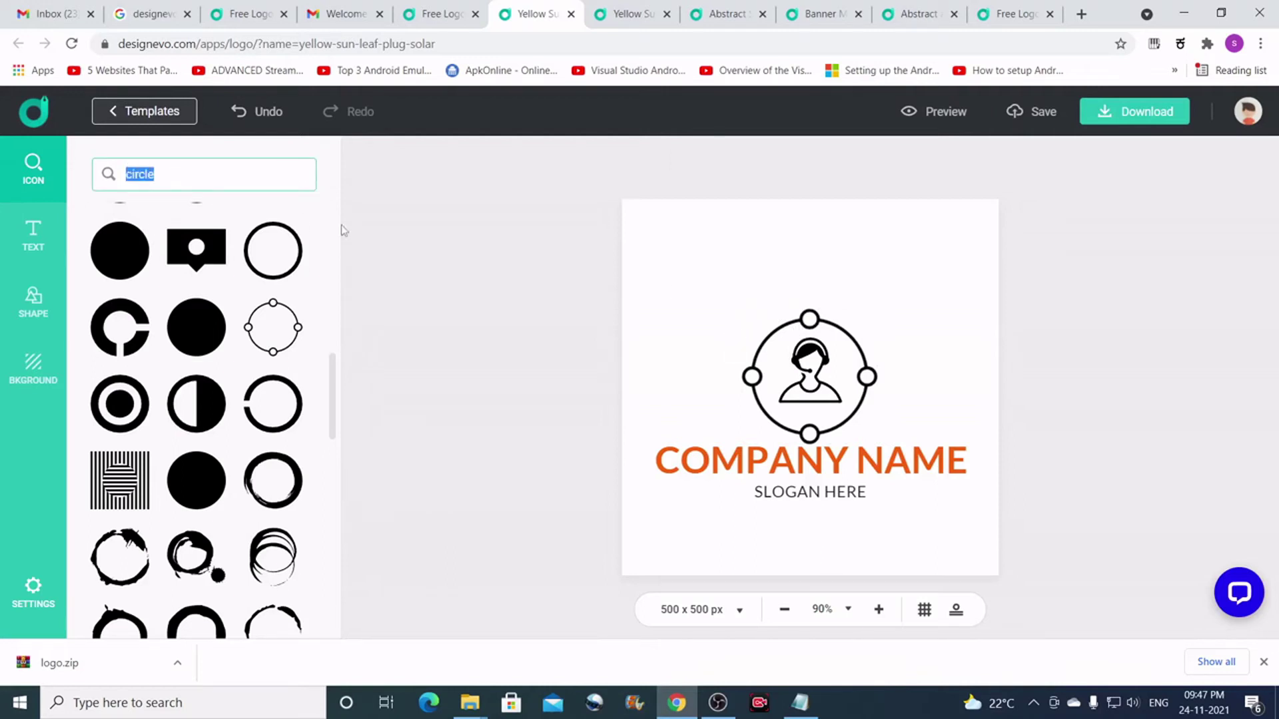
type("dot")
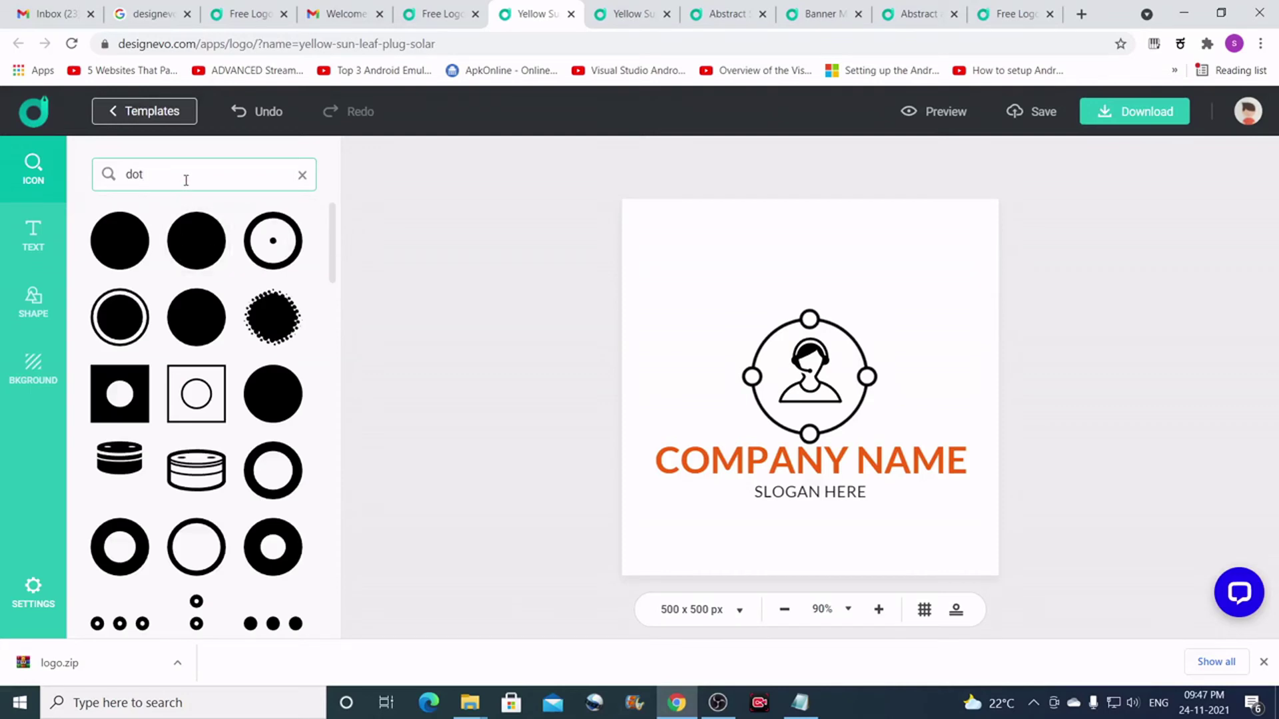
scroll(222, 372, "down", 6)
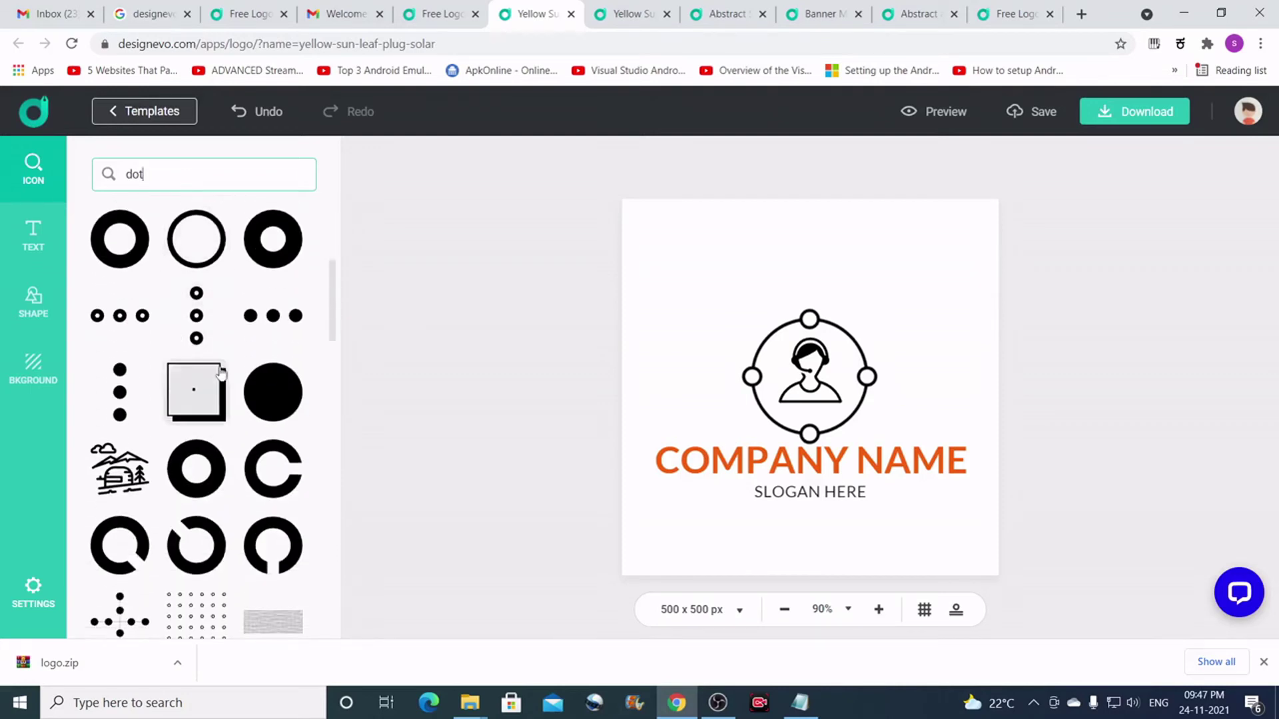
scroll(222, 371, "down", 6)
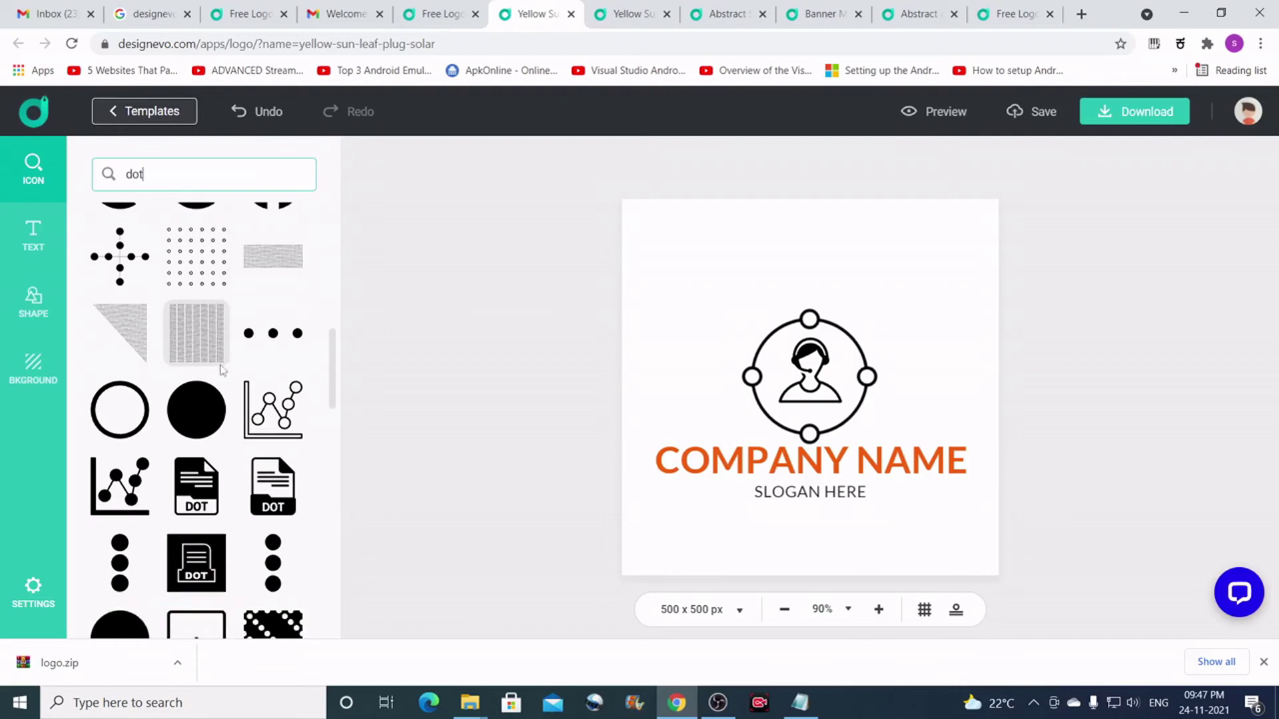
scroll(222, 371, "down", 9)
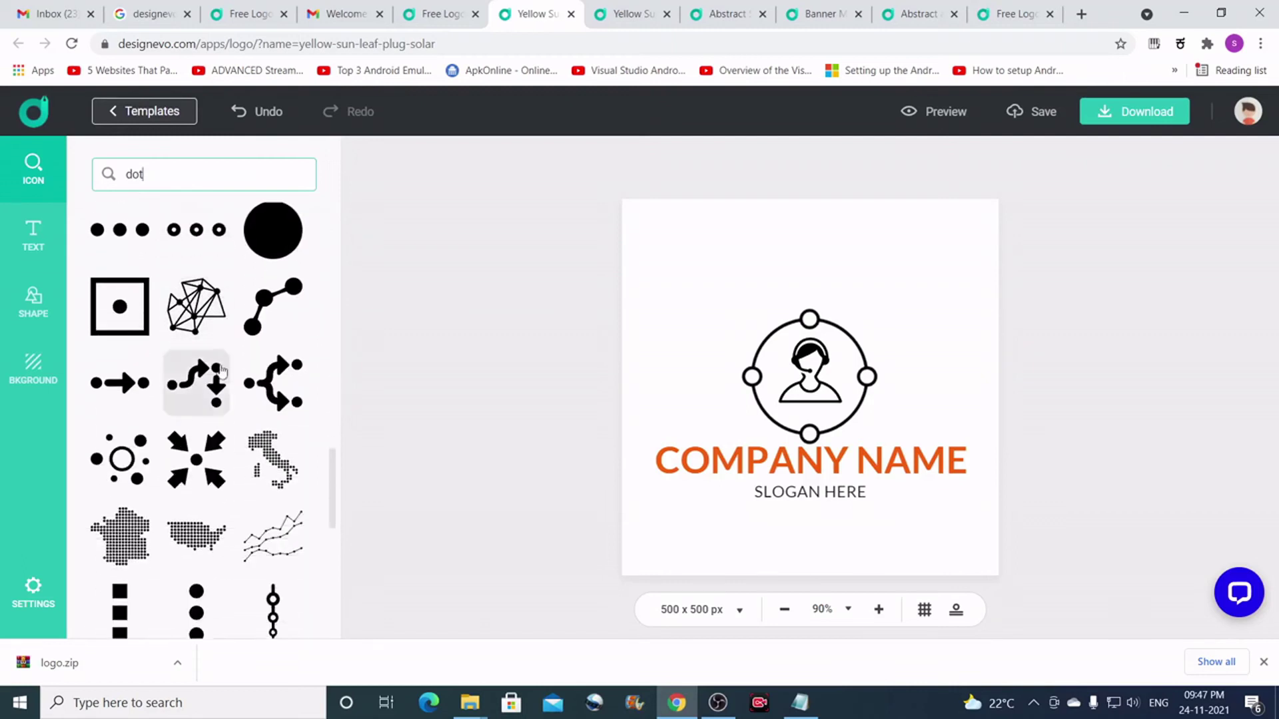
scroll(222, 372, "down", 6)
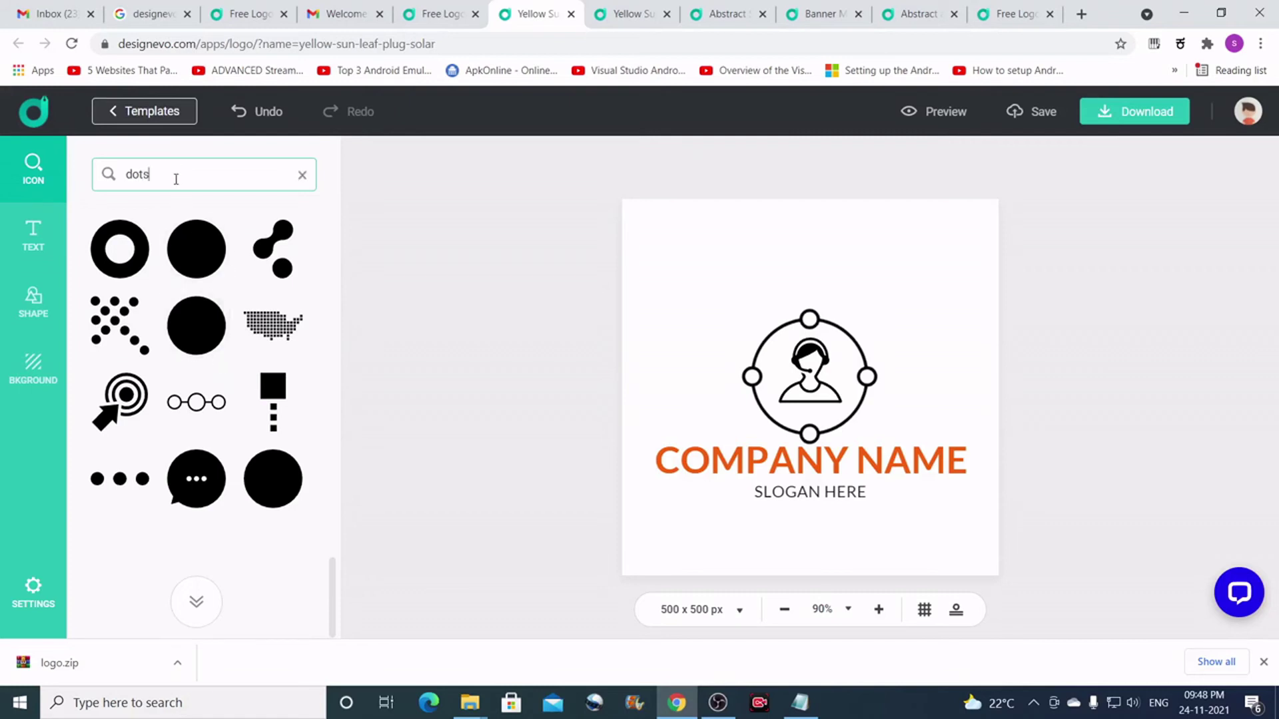
key("Return")
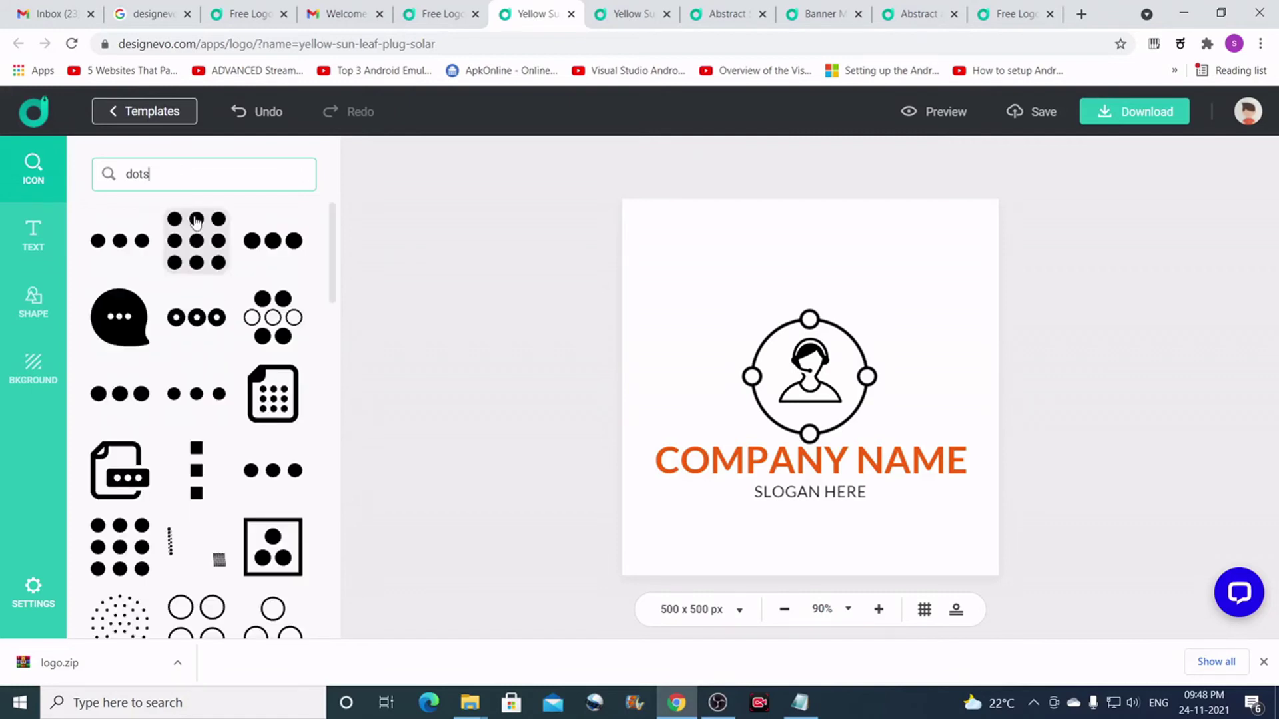
Add the three-dot speech bubble at the ring's upper left and colour it dark blue
left_click(122, 333)
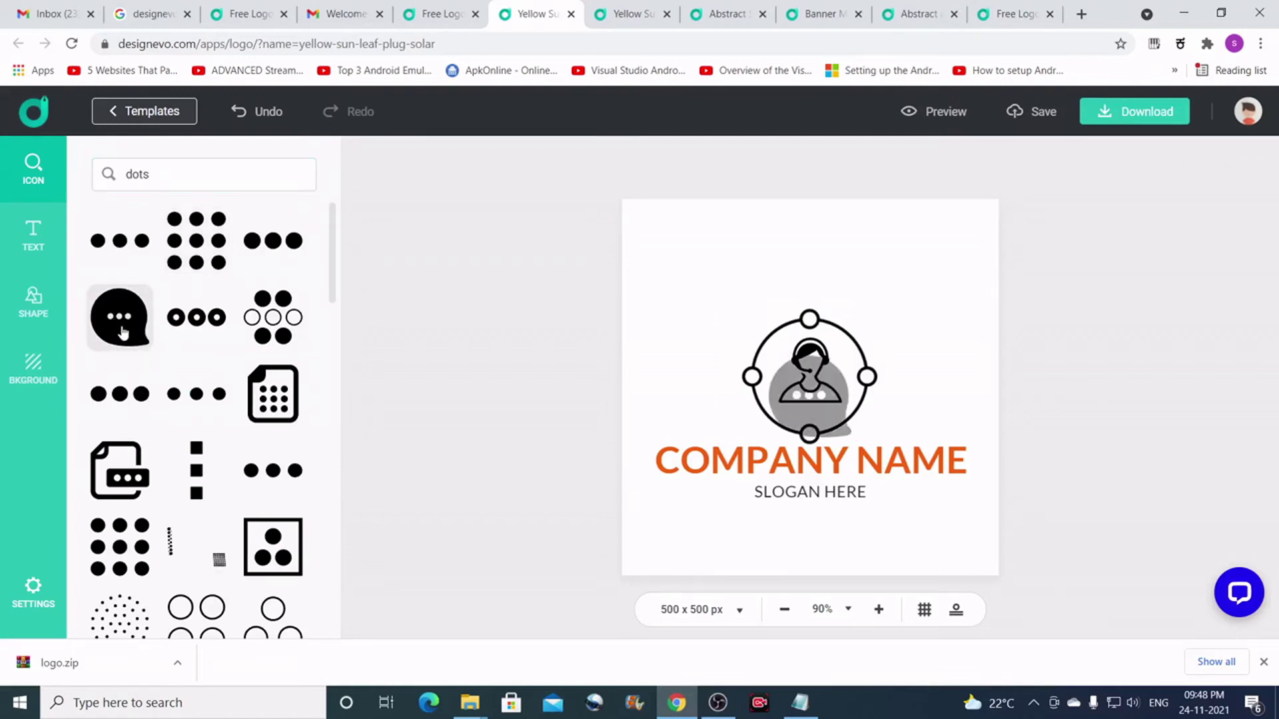
left_click_drag(832, 411, 760, 338)
left_click(941, 321)
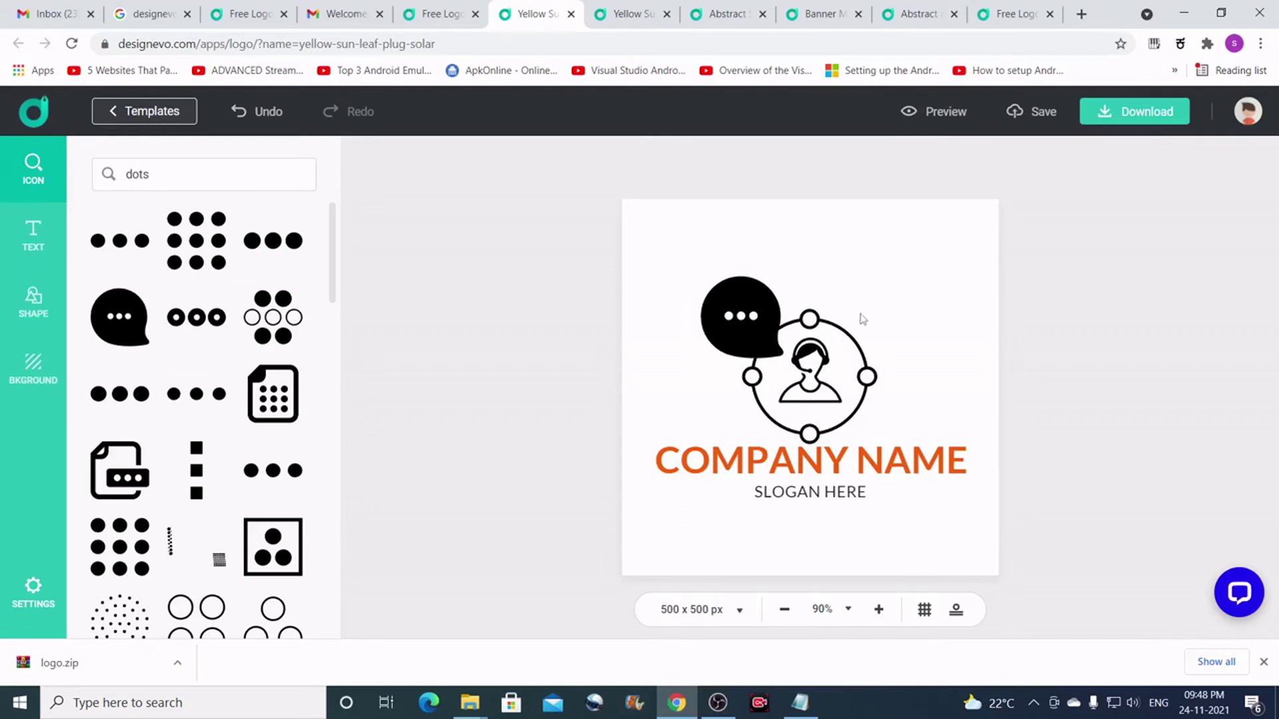
left_click(762, 301)
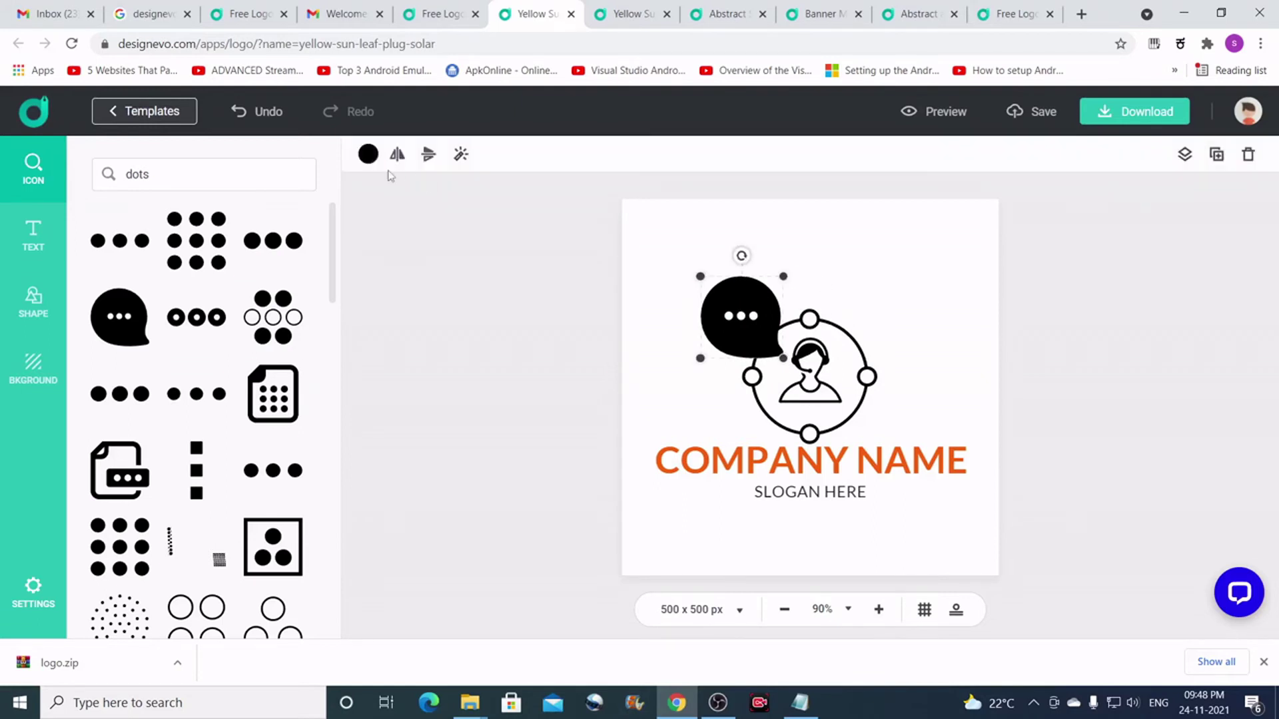
left_click(368, 154)
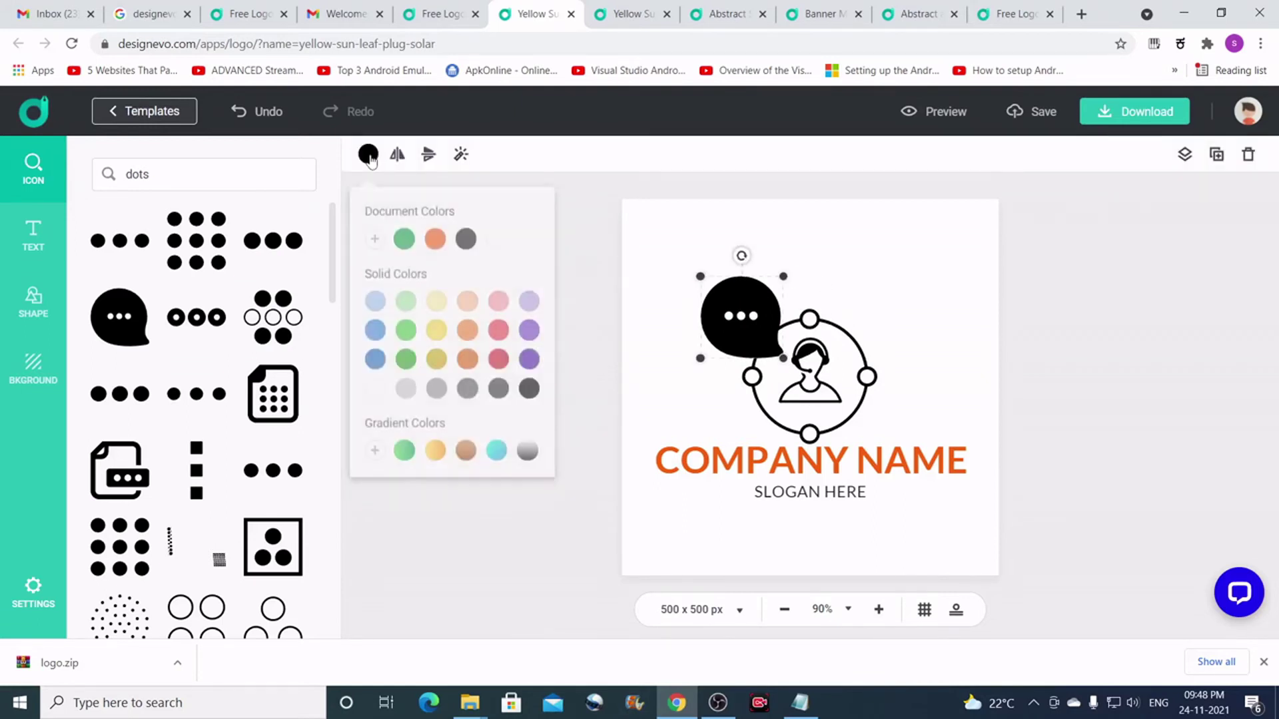
left_click(375, 352)
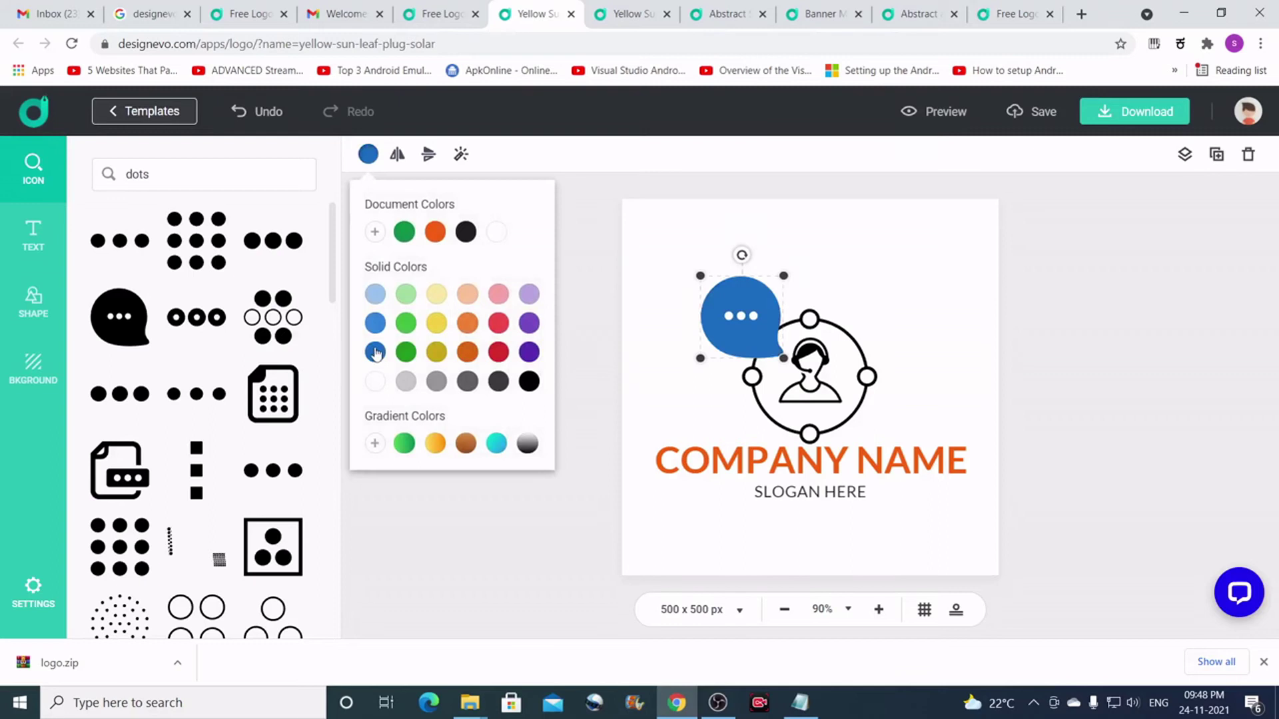
left_click(823, 318)
Recolour the ring and the headset person icon dark blue
left_click(818, 317)
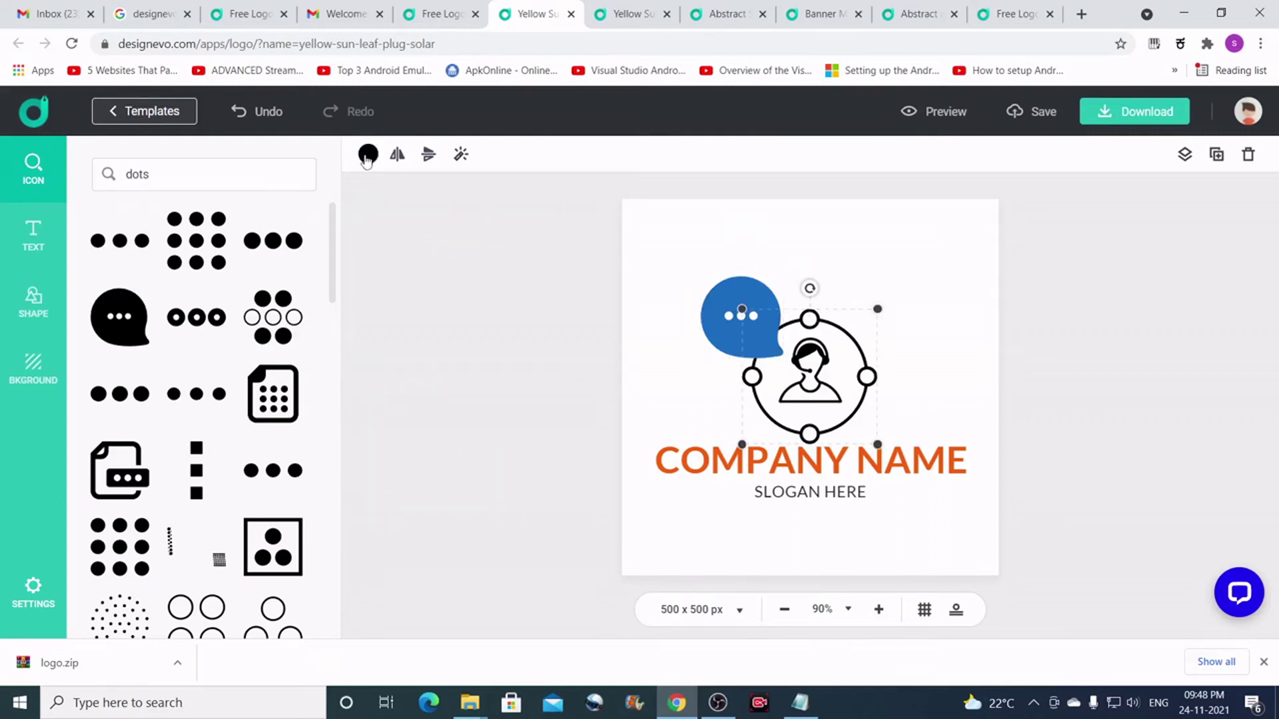
left_click(368, 155)
left_click(376, 353)
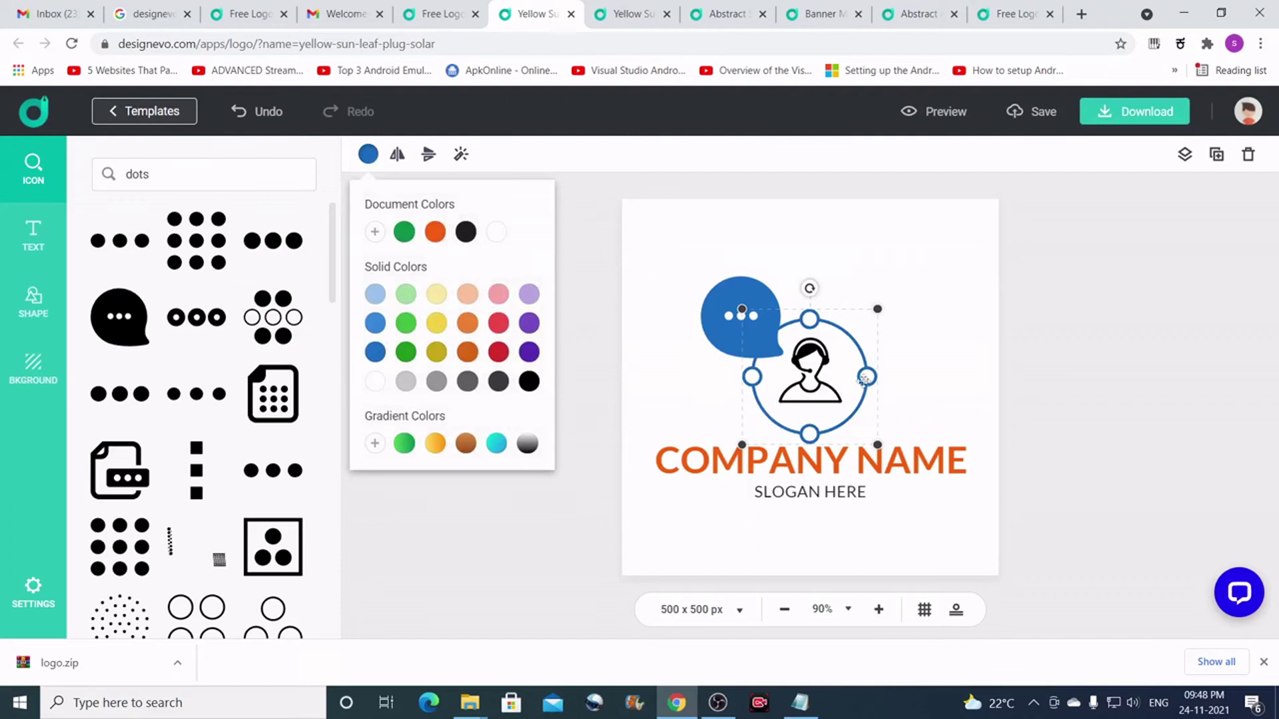
left_click(829, 359)
left_click(810, 354)
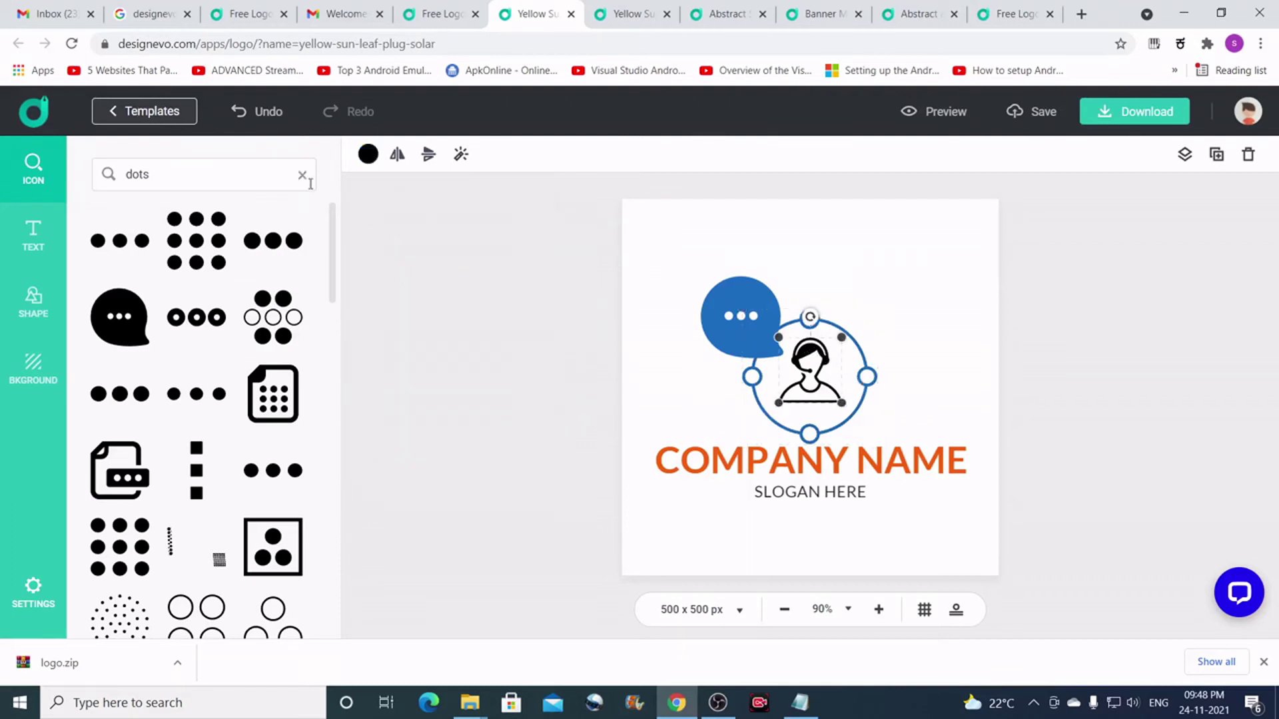
left_click(368, 155)
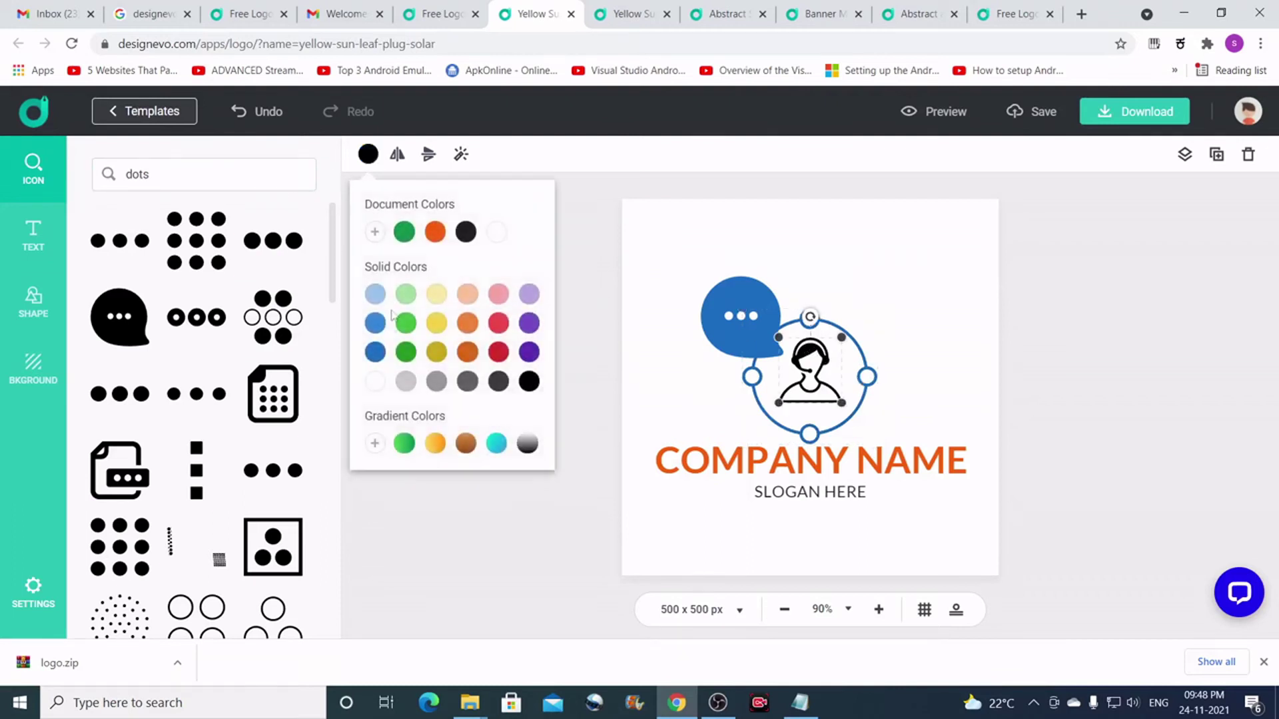
left_click(375, 353)
left_click(913, 339)
left_click(913, 340)
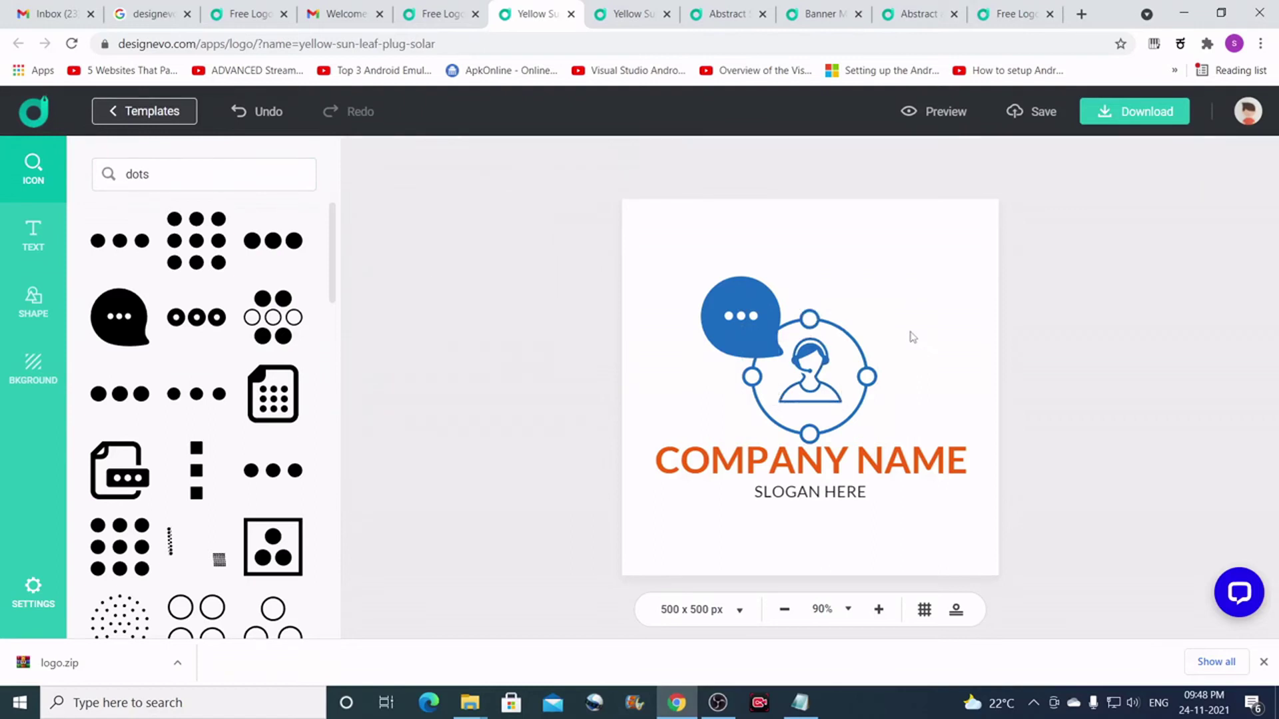
Replace the company name with HBN INFOTECH
left_click(836, 462)
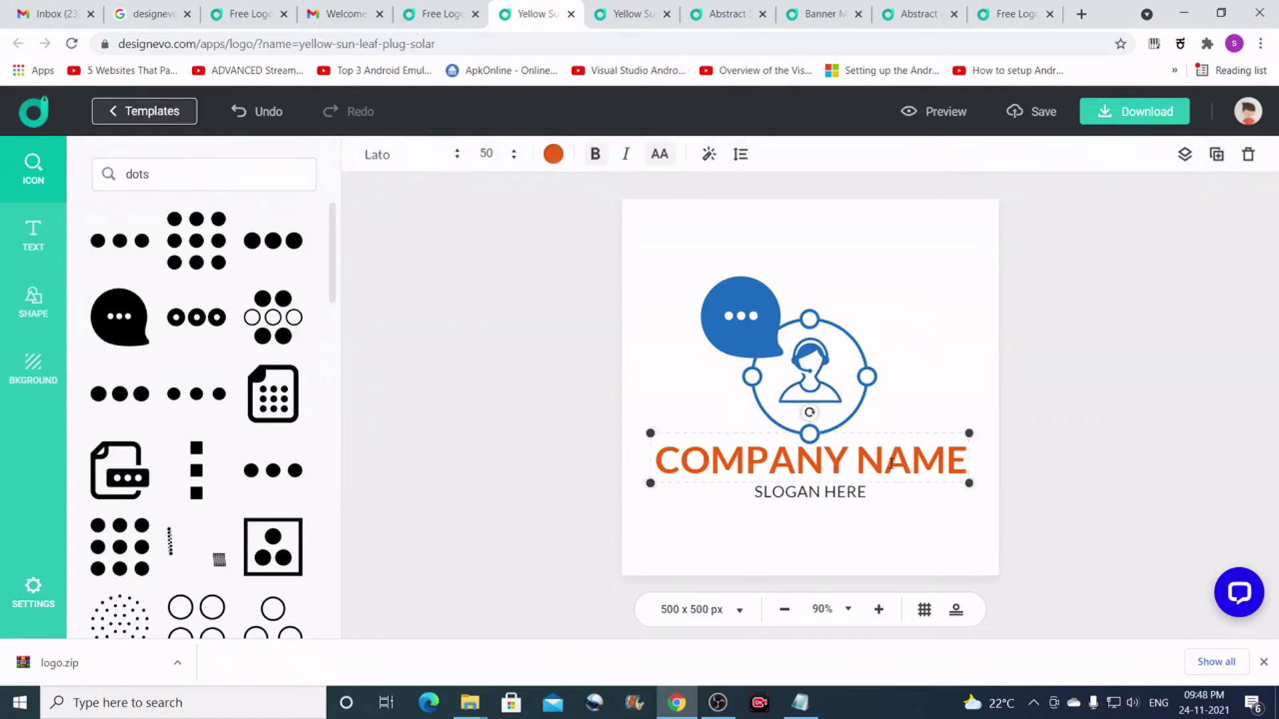
key("ctrl+a")
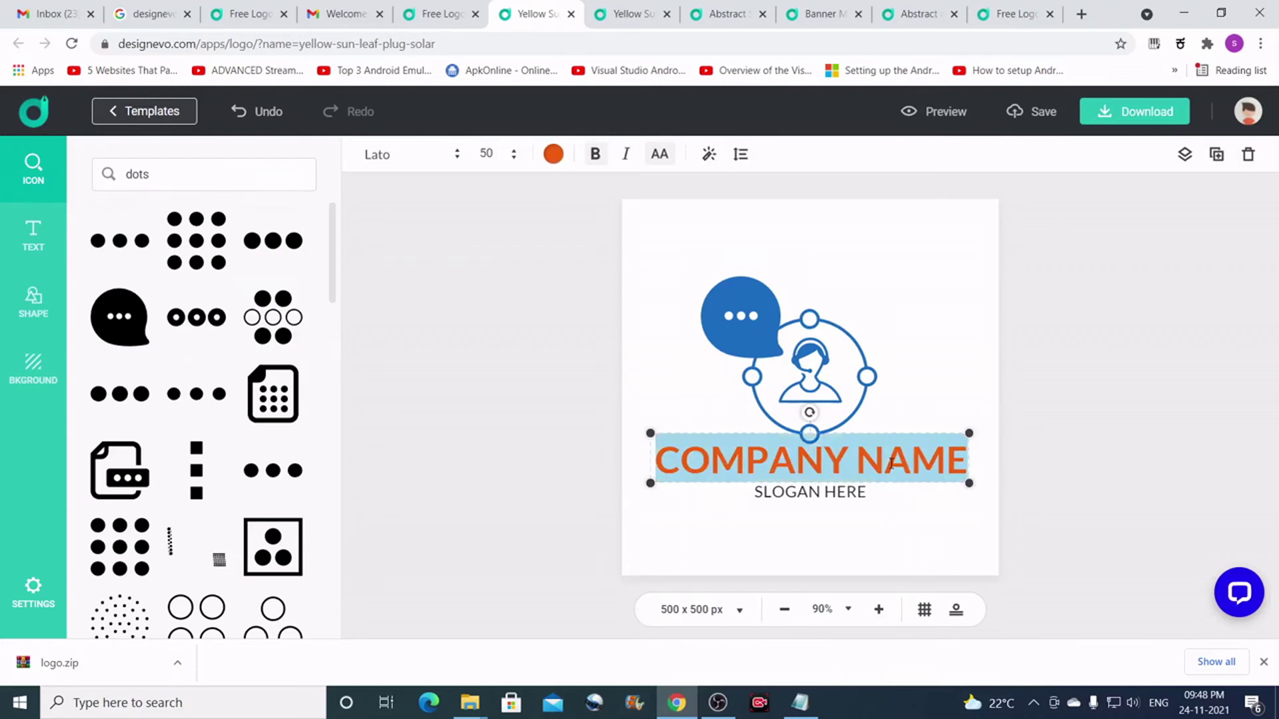
type("HBN I")
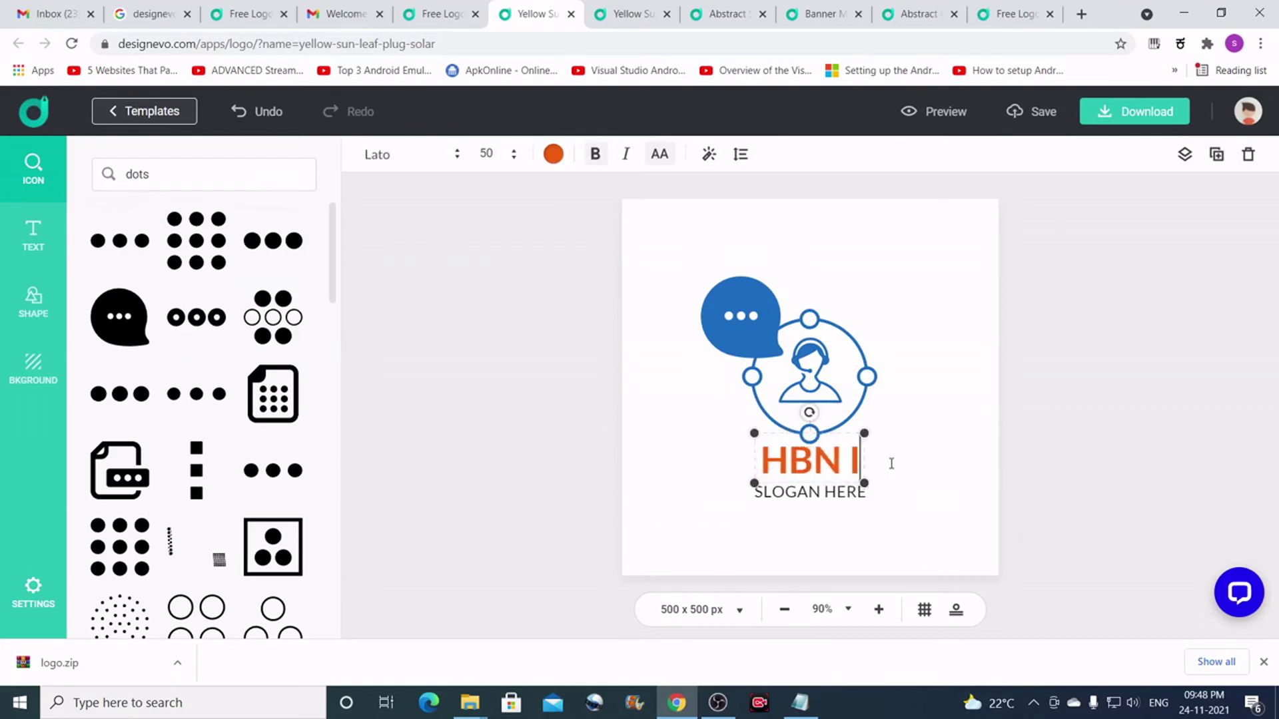
type("NFOTECH")
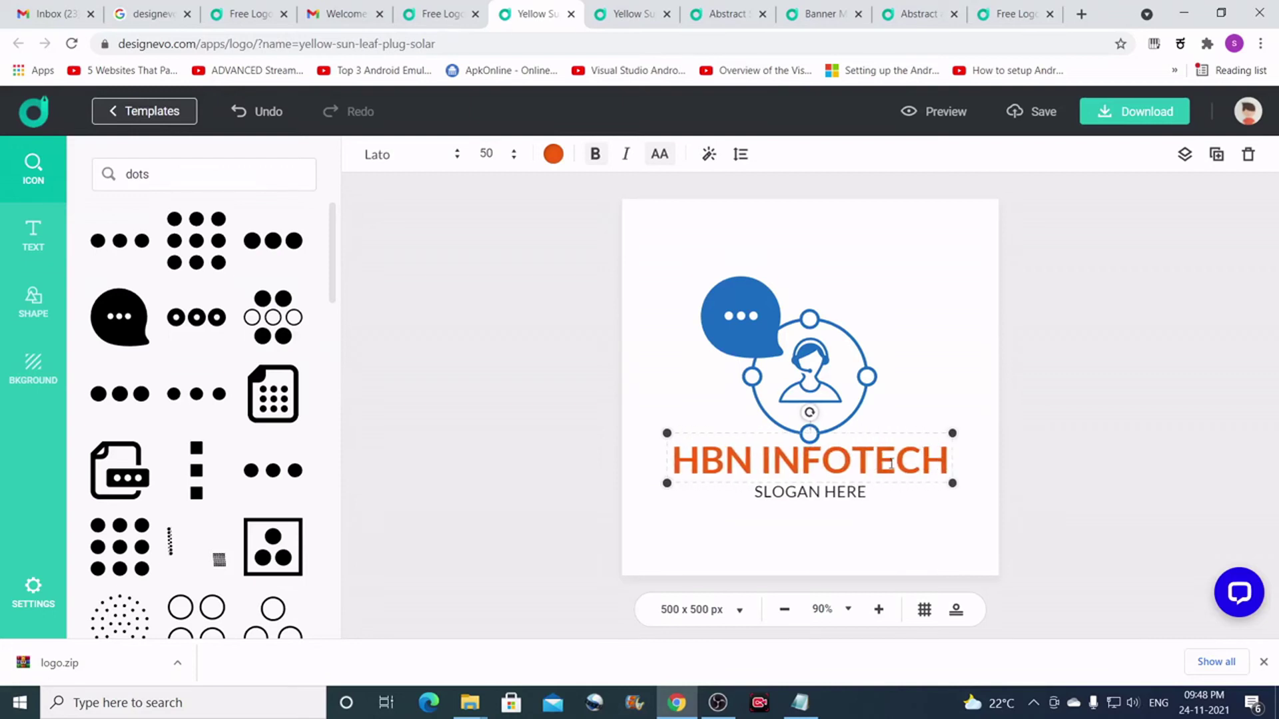
Replace the SLOGAN HERE text with CALL US FOR YOUR NEEDS
left_click(838, 493)
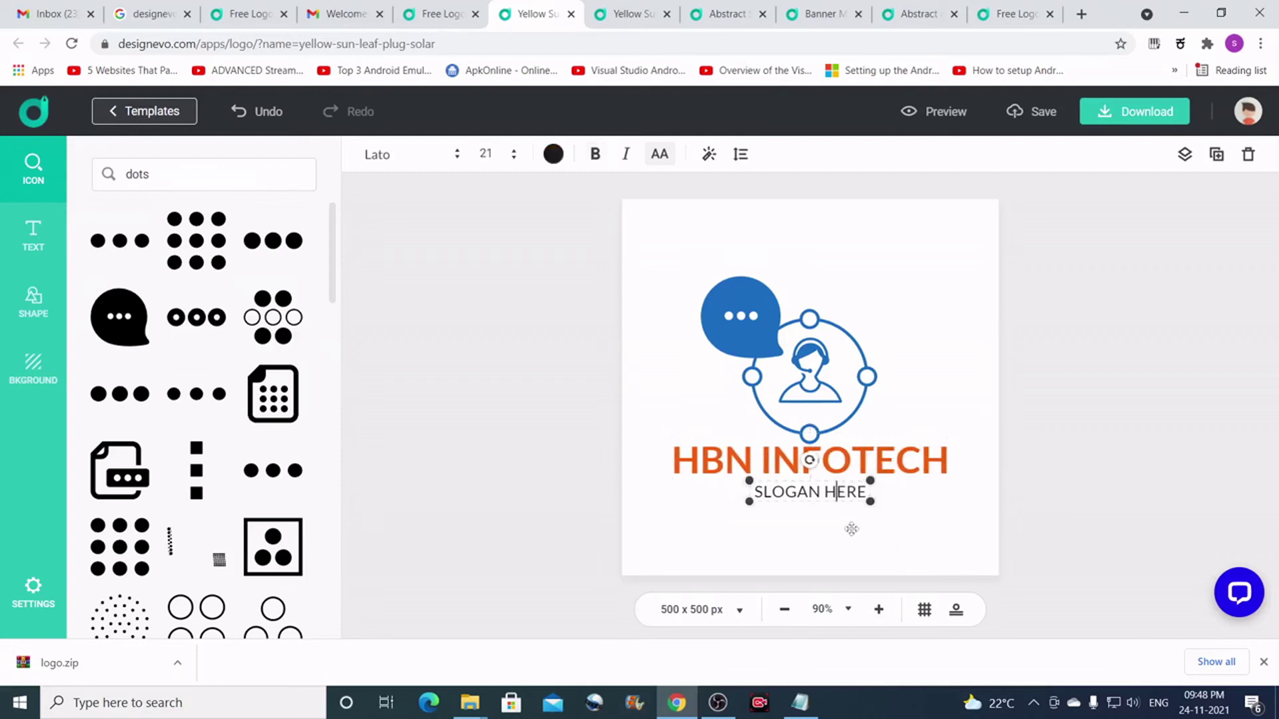
type("A")
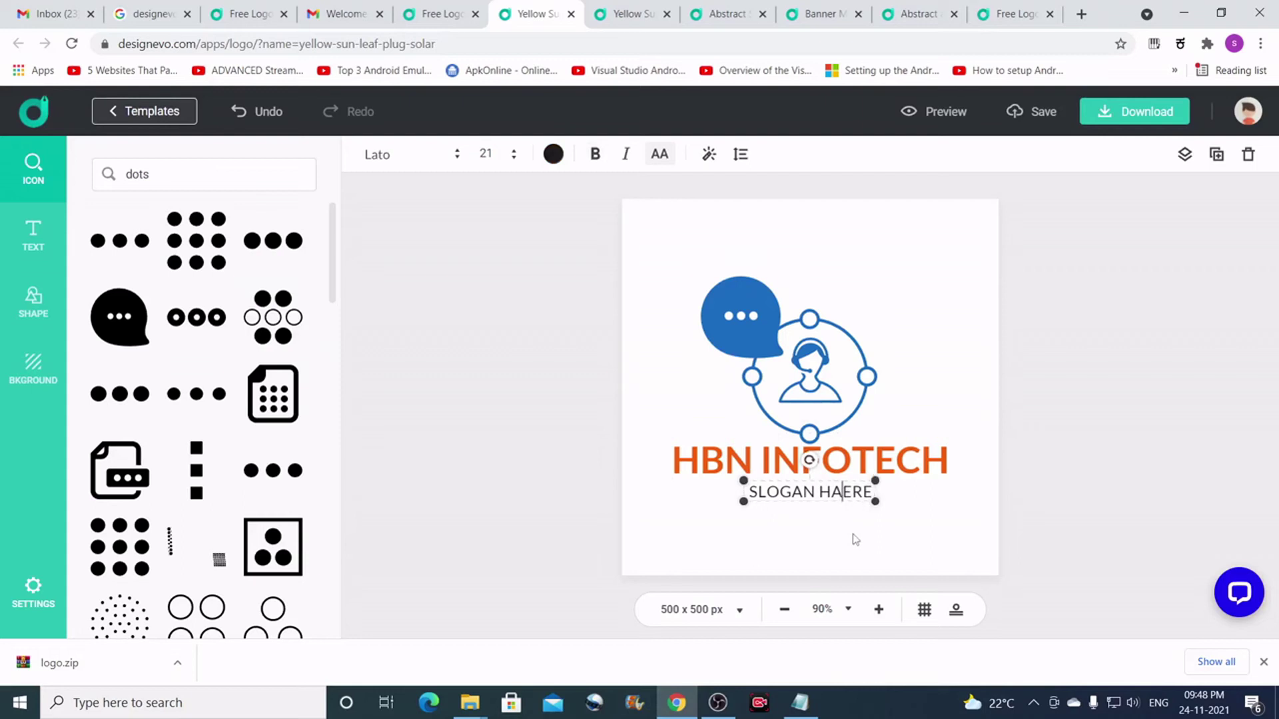
key("ctrl+a")
key("BackSpace")
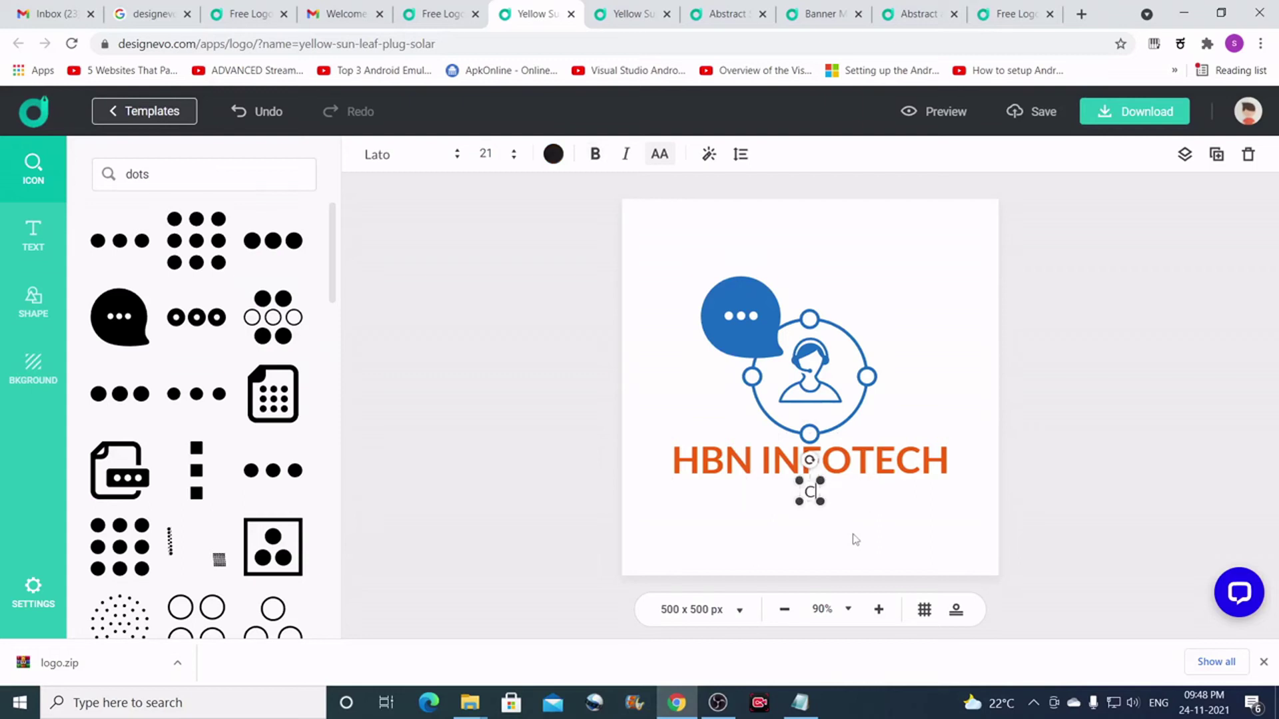
type("CALL U")
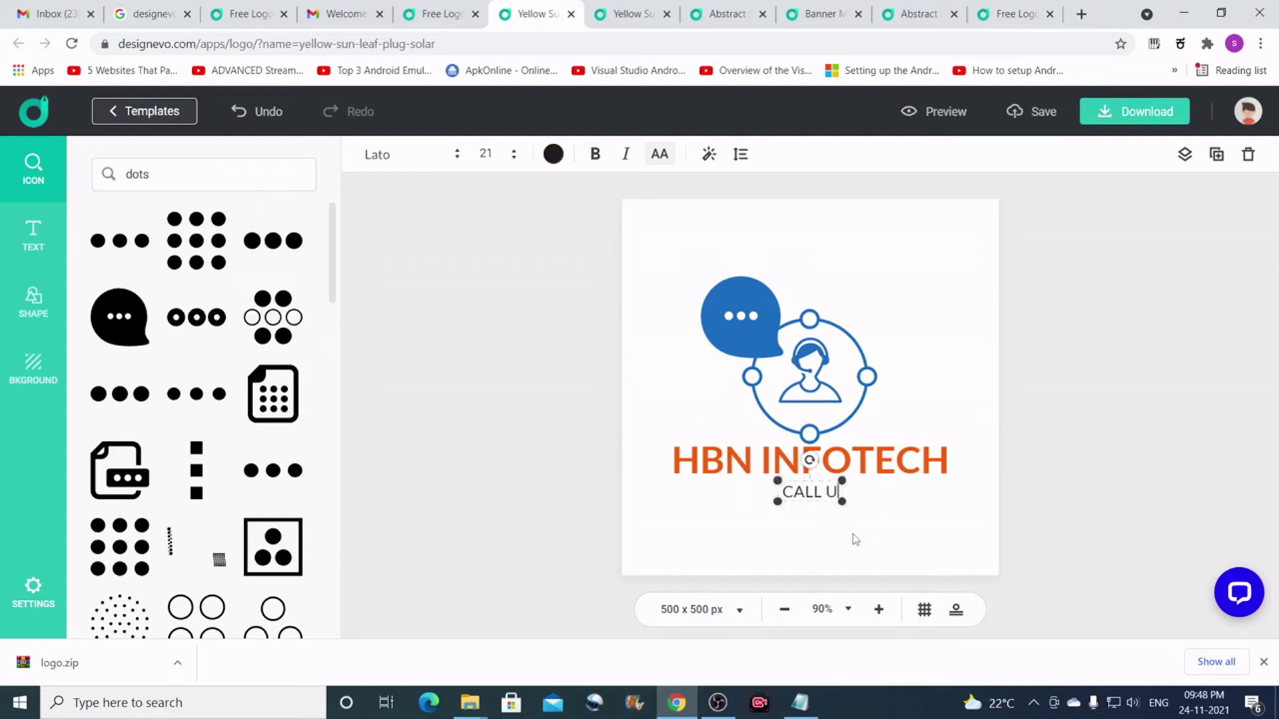
type("S FOR")
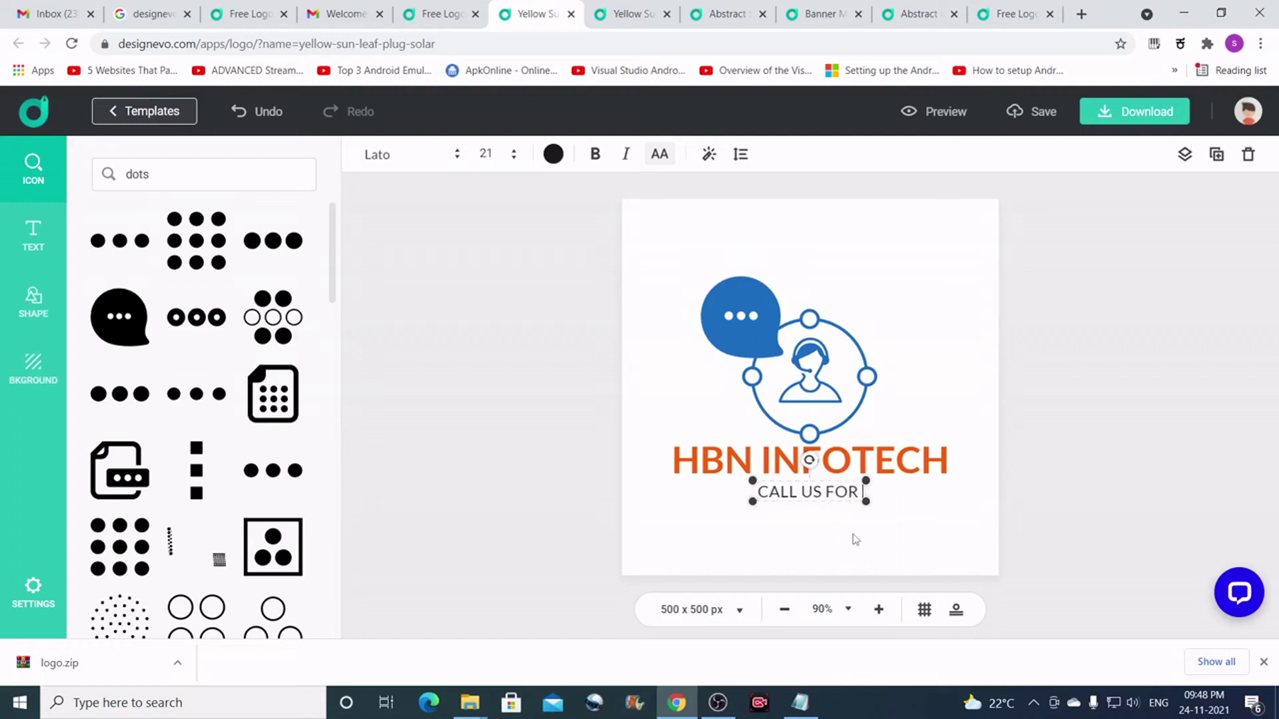
type(" YO")
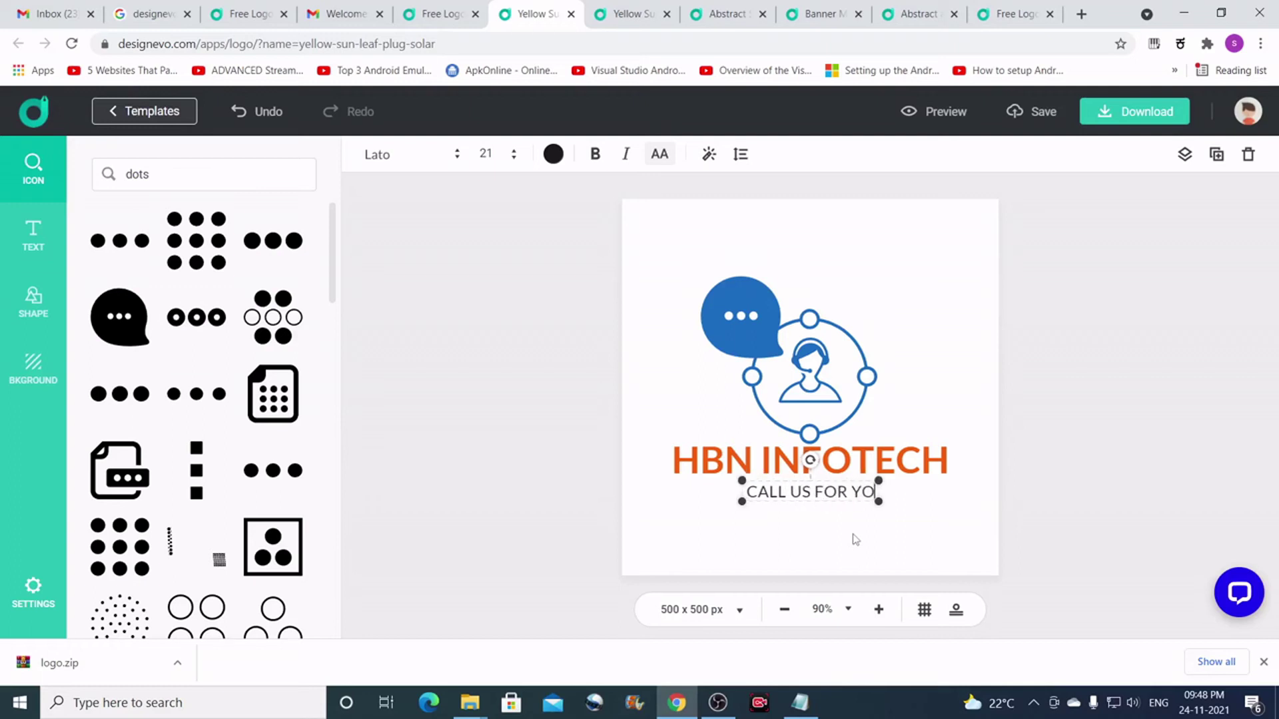
type("UR NEEDS")
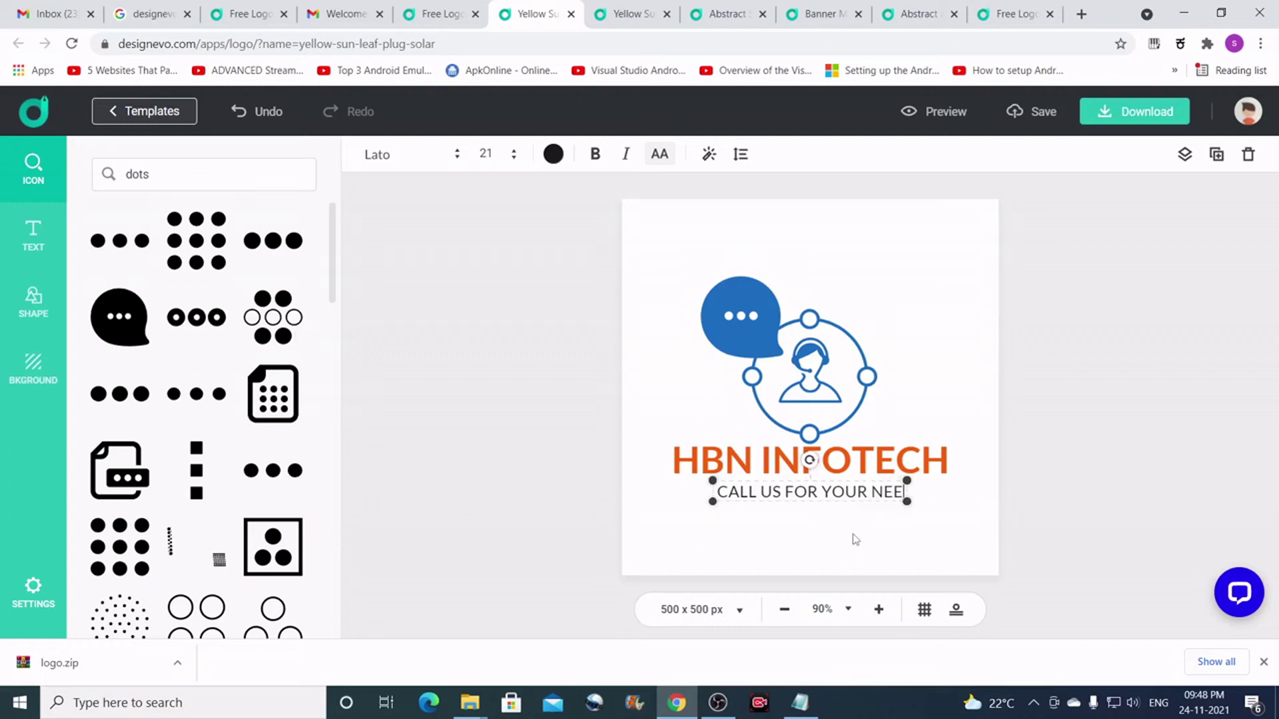
Recolour the HBN INFOTECH name from orange to dark blue and save the logo
left_click(861, 462)
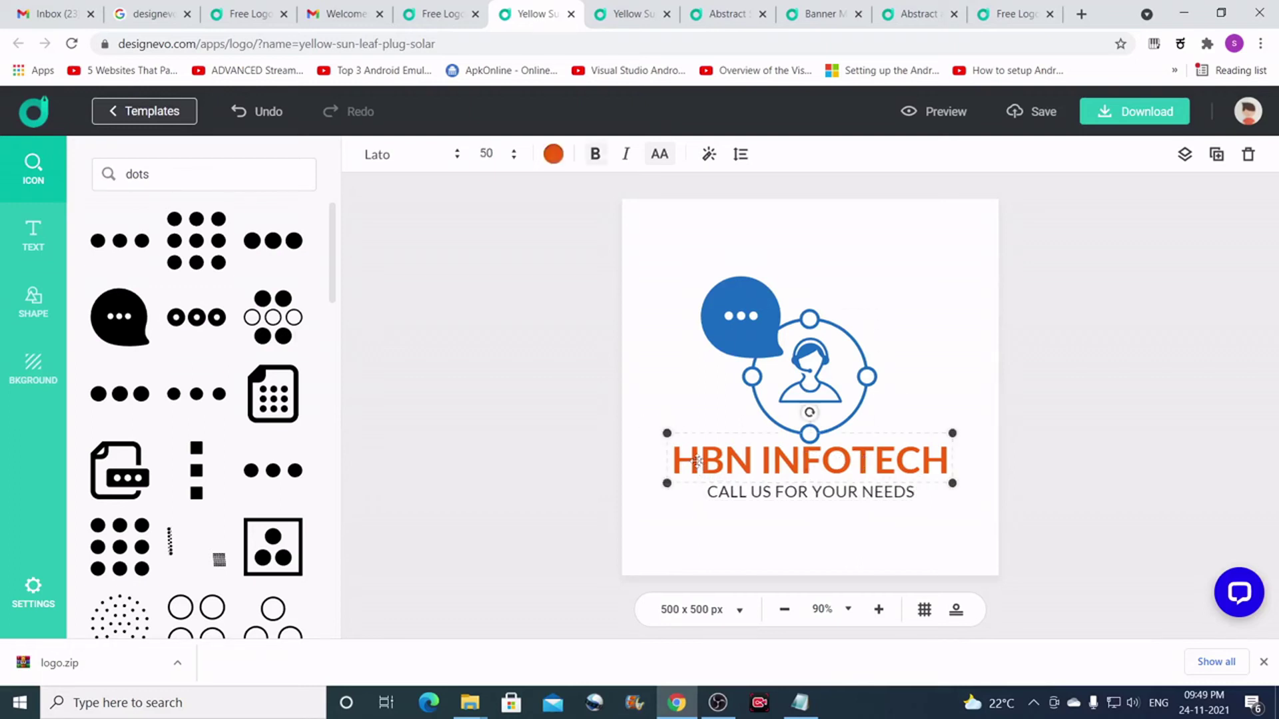
left_click(553, 155)
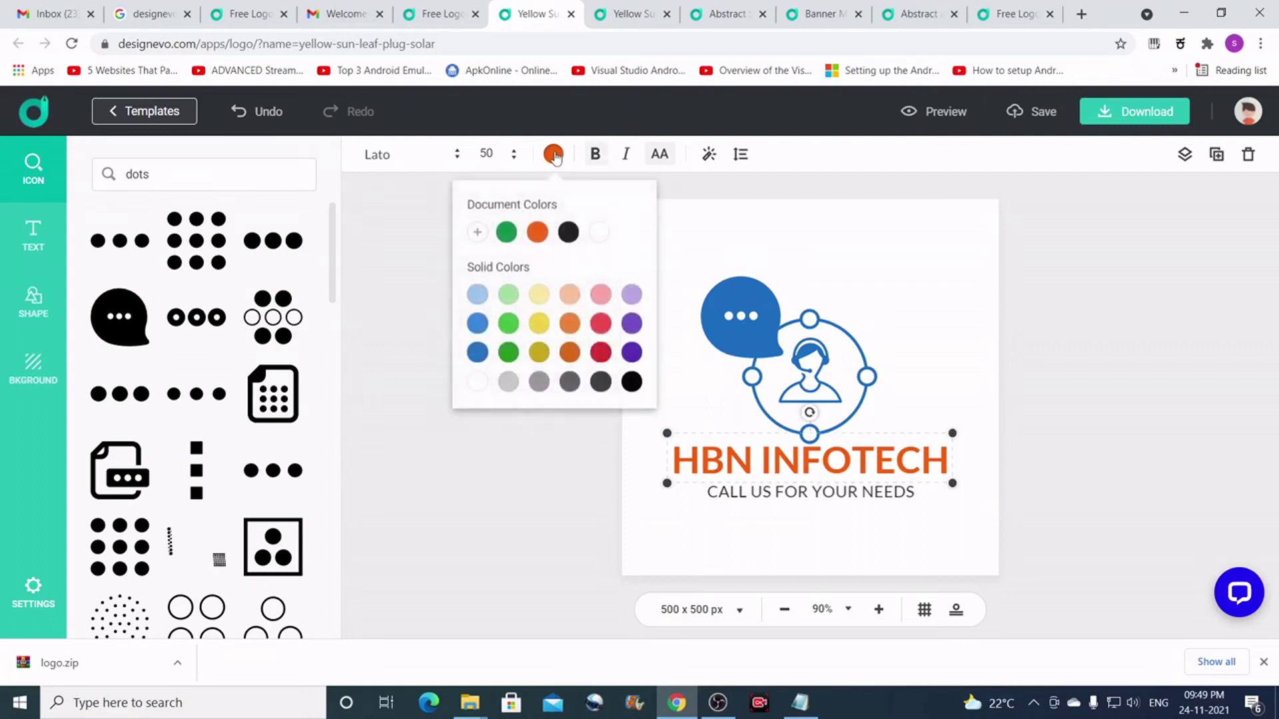
left_click(476, 351)
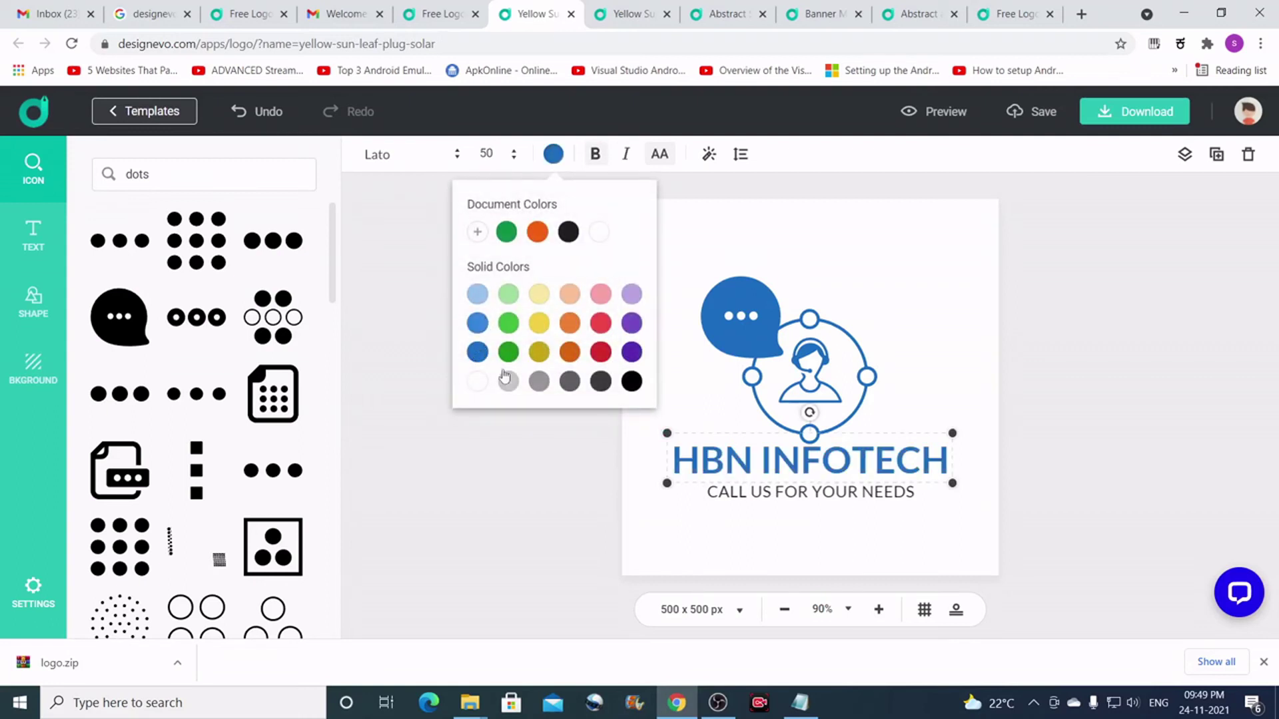
left_click(882, 544)
left_click(970, 403)
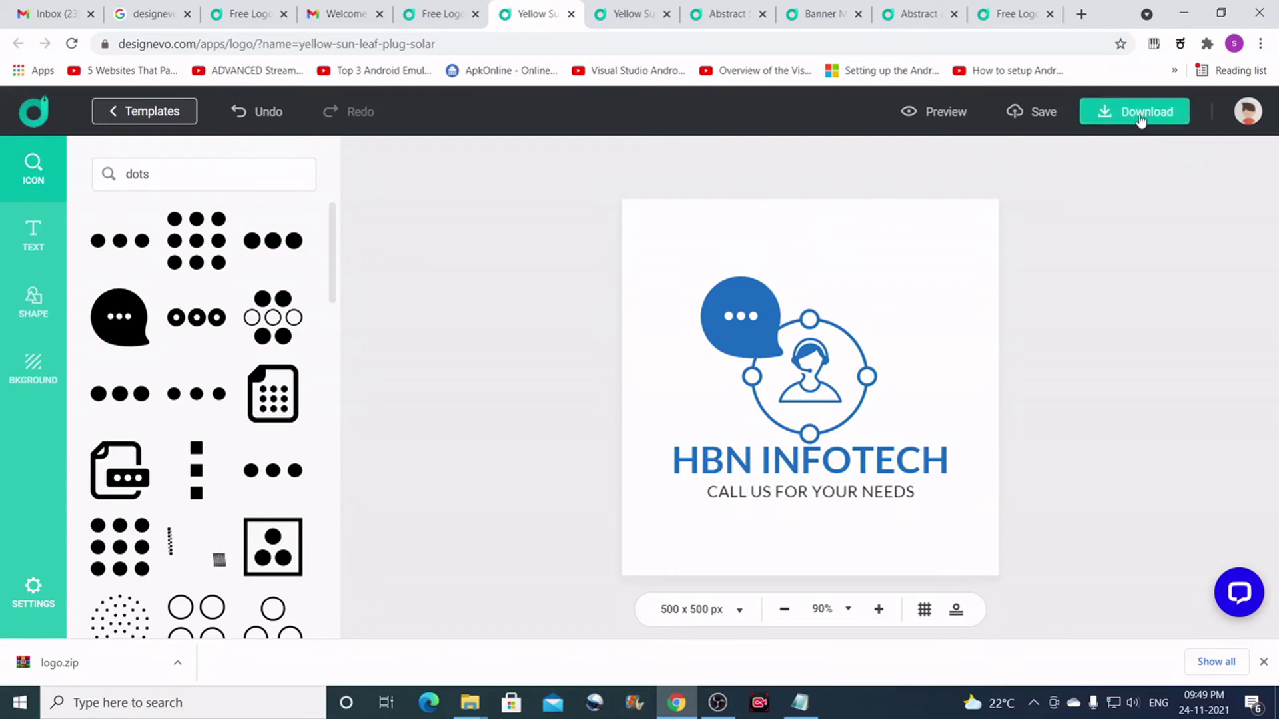
left_click(1041, 116)
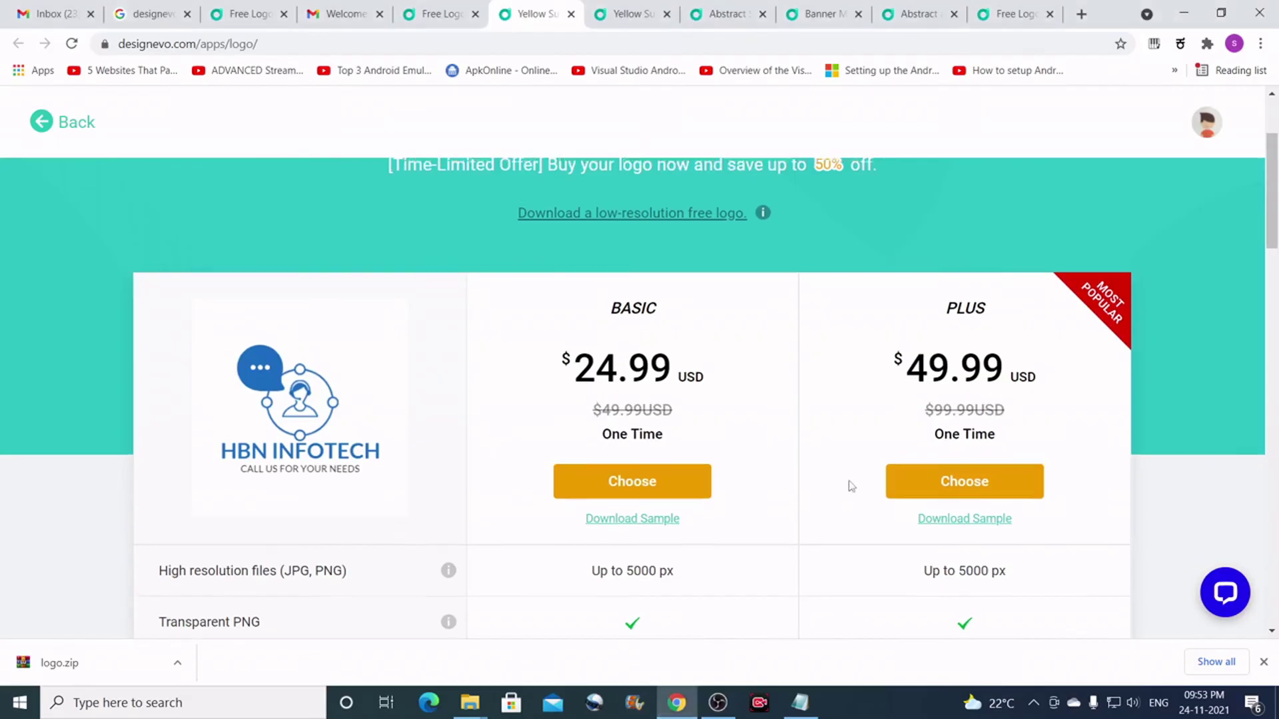
Review the BASIC and PLUS price plans, then choose the free low-resolution logo download
scroll(847, 486, "up", 3)
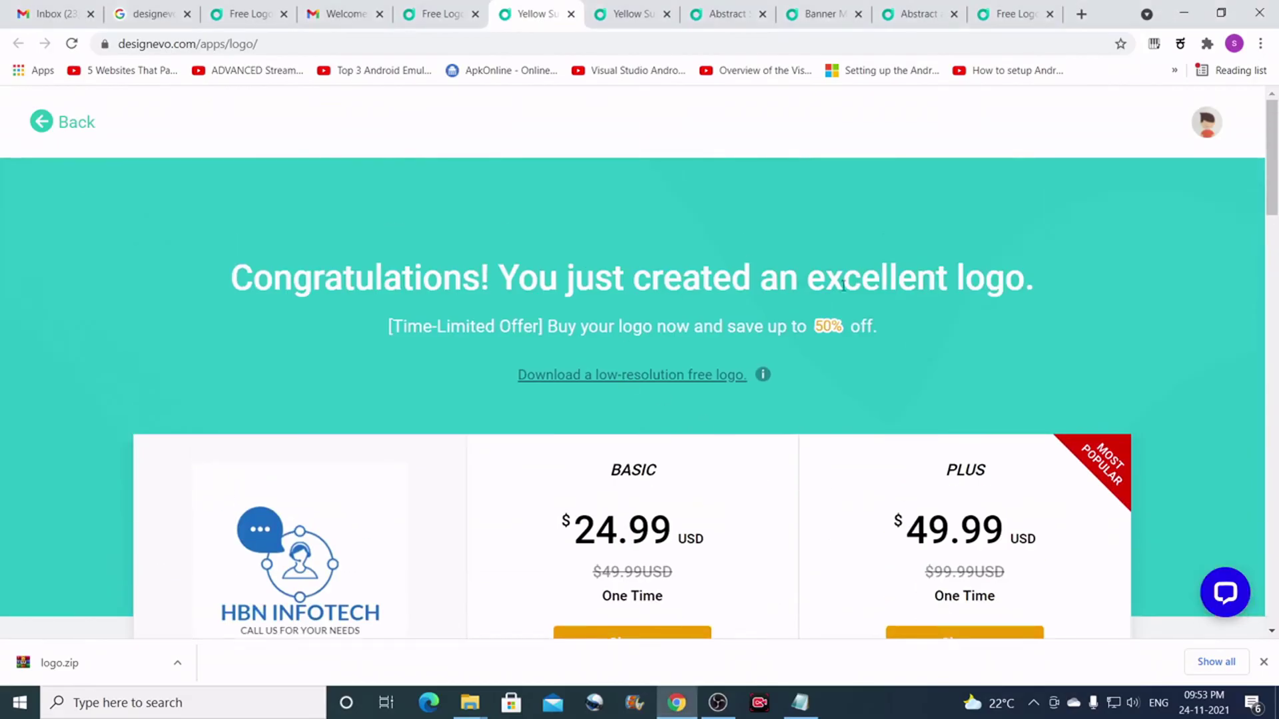
scroll(727, 402, "down", 3)
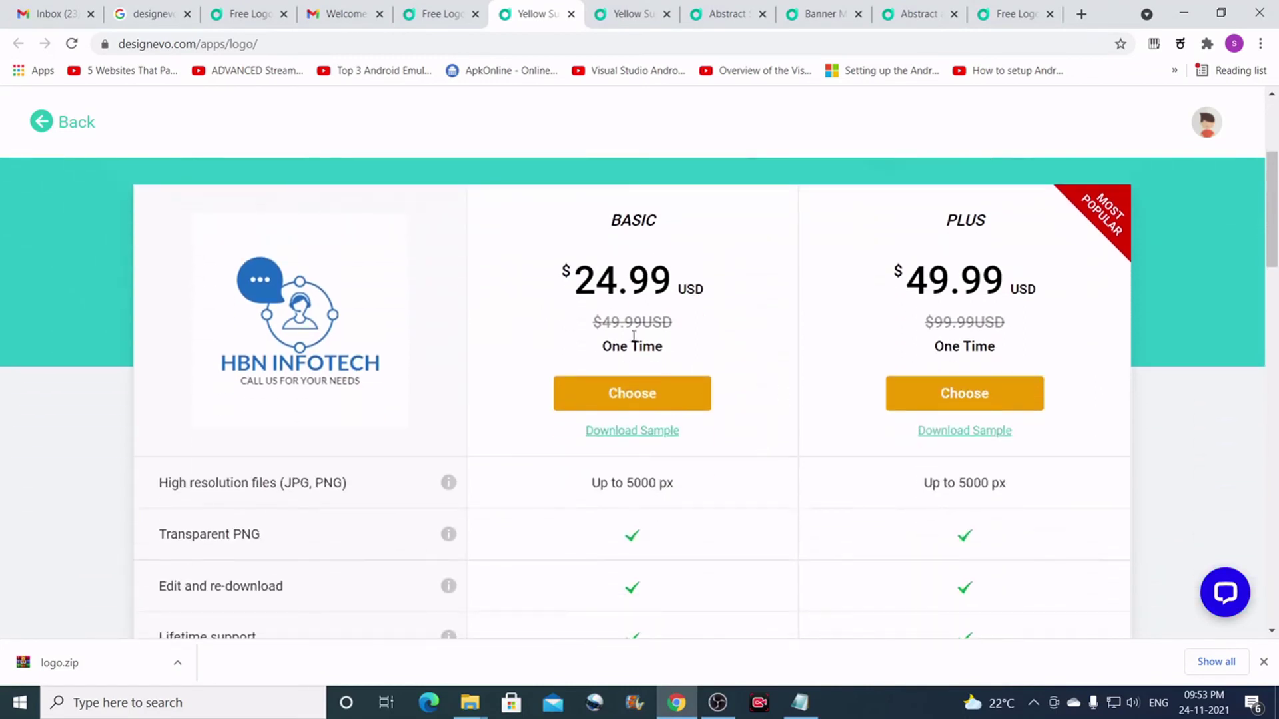
scroll(784, 444, "down", 1)
scroll(784, 444, "down", 1)
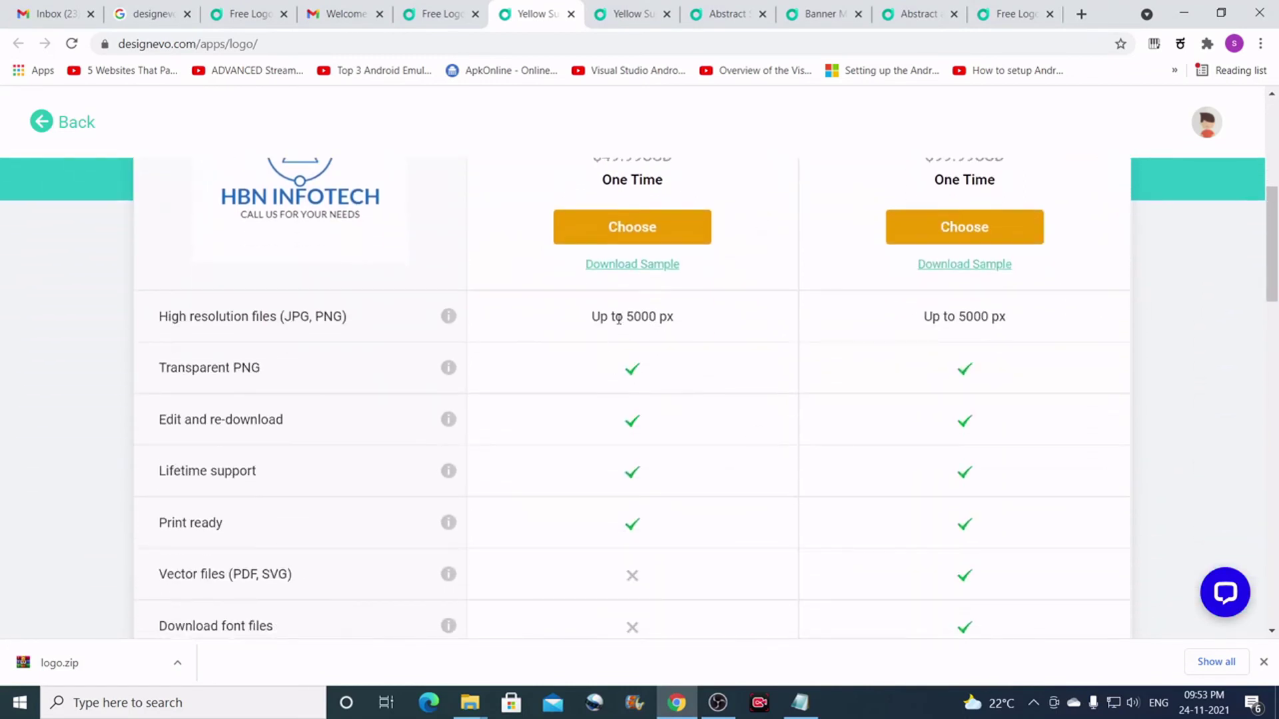
scroll(780, 430, "down", 3)
scroll(780, 430, "up", 7)
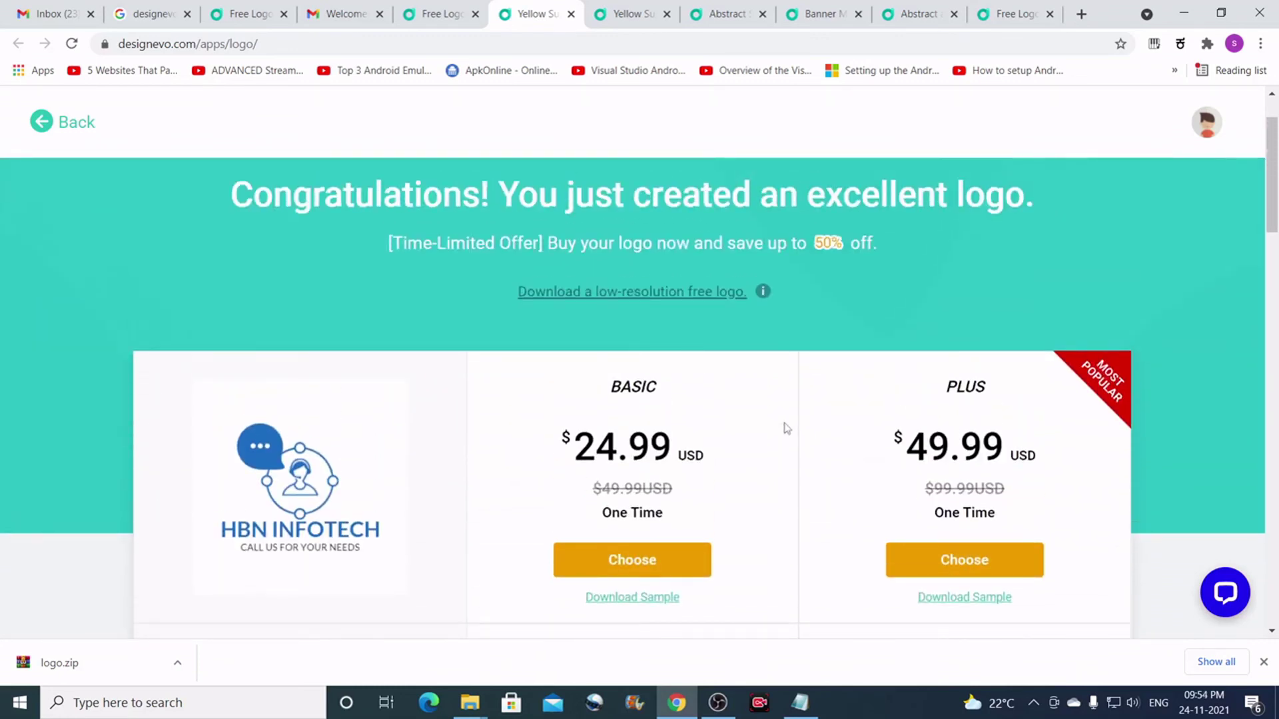
scroll(786, 428, "up", 1)
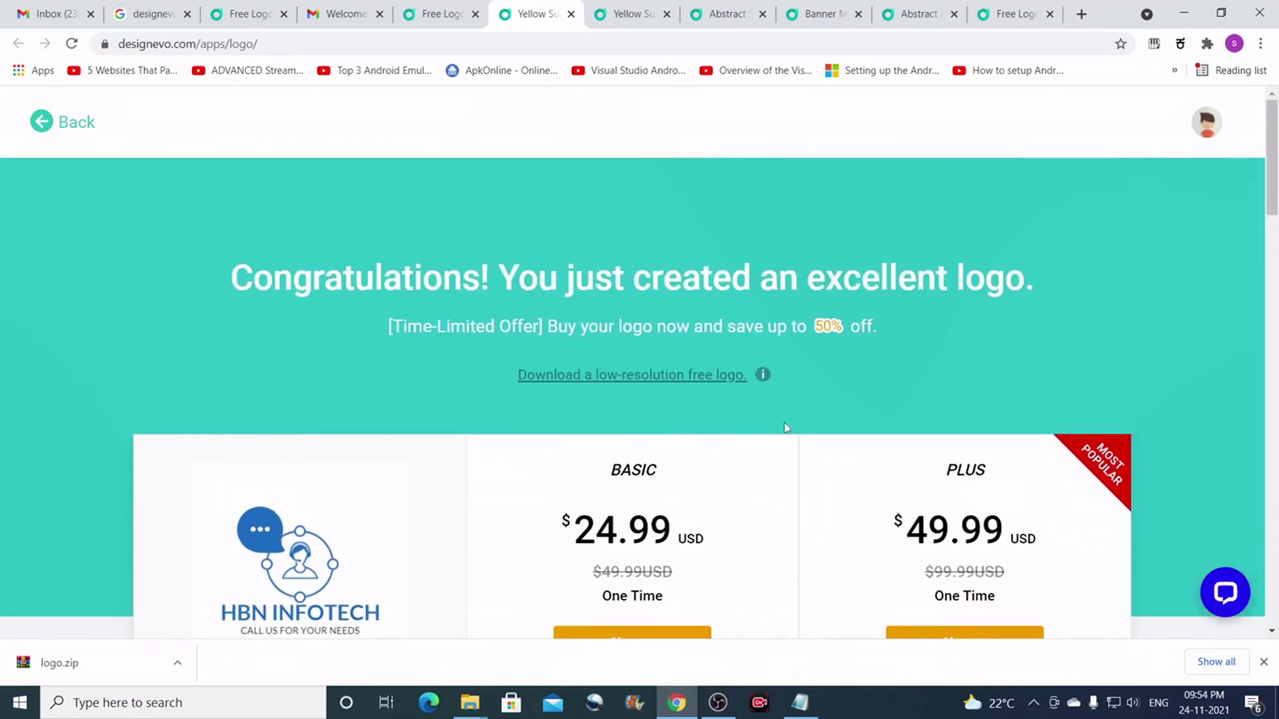
left_click(688, 377)
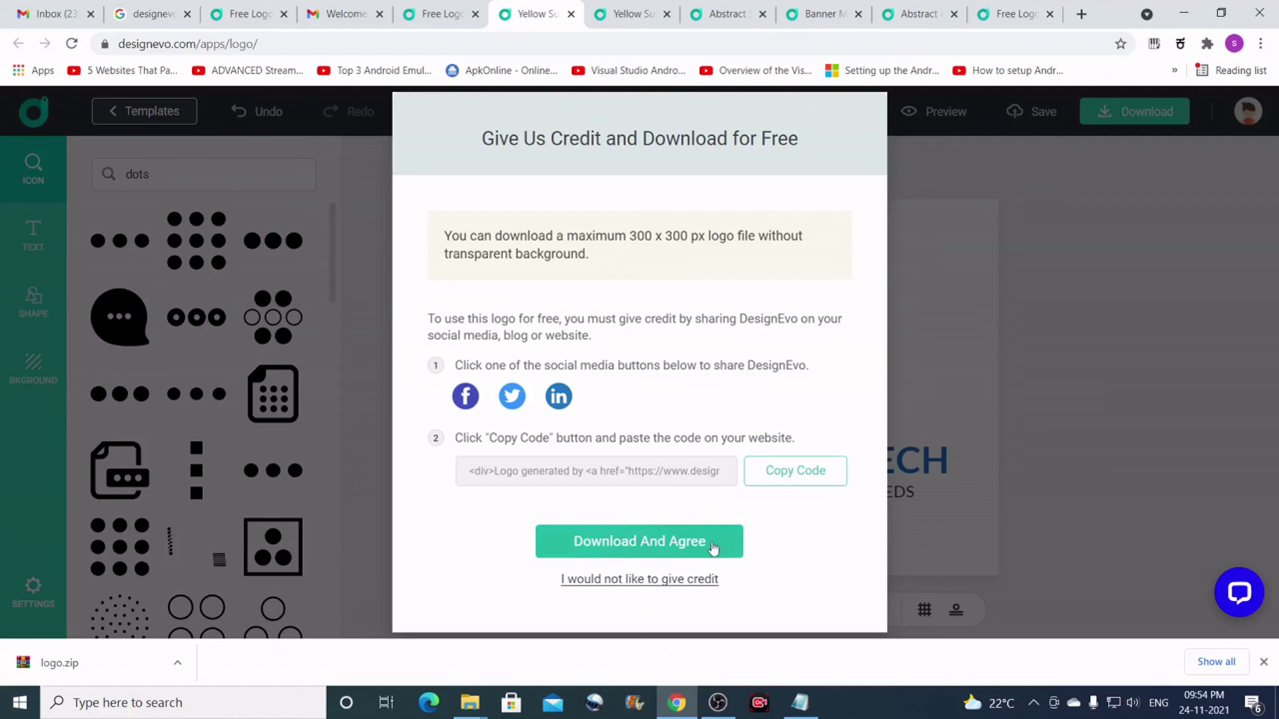
Agree to the credit terms and save logo (1).zip into the hbninfotech dot com folder
left_click(711, 545)
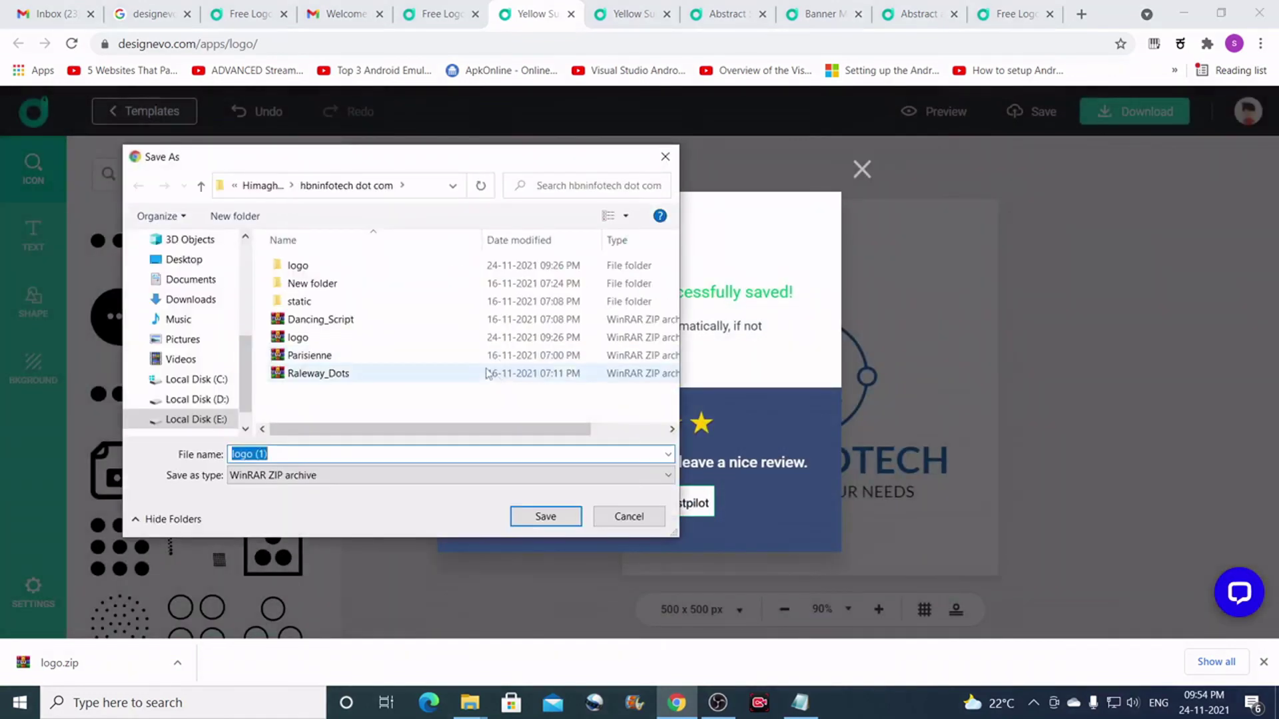
left_click(543, 517)
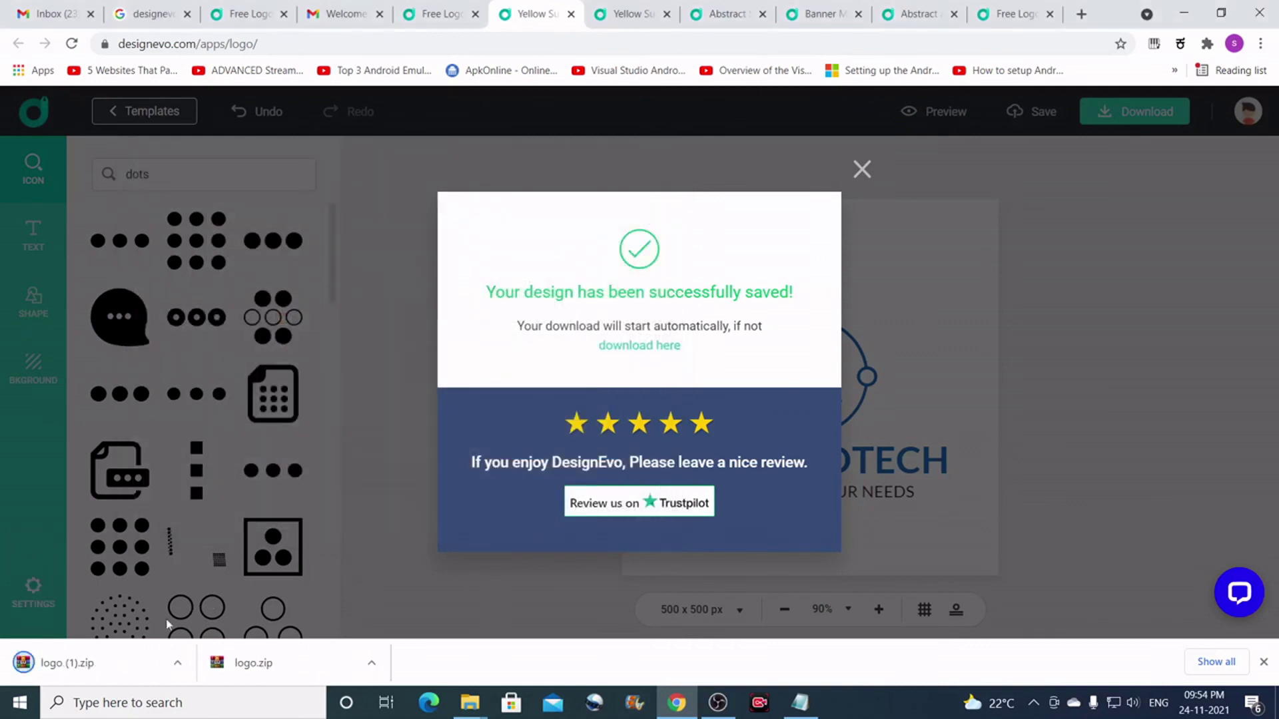
Locate logo (1).zip in hbninfotech dot com and extract it with WinRAR into a logo (1) folder
left_click(179, 666)
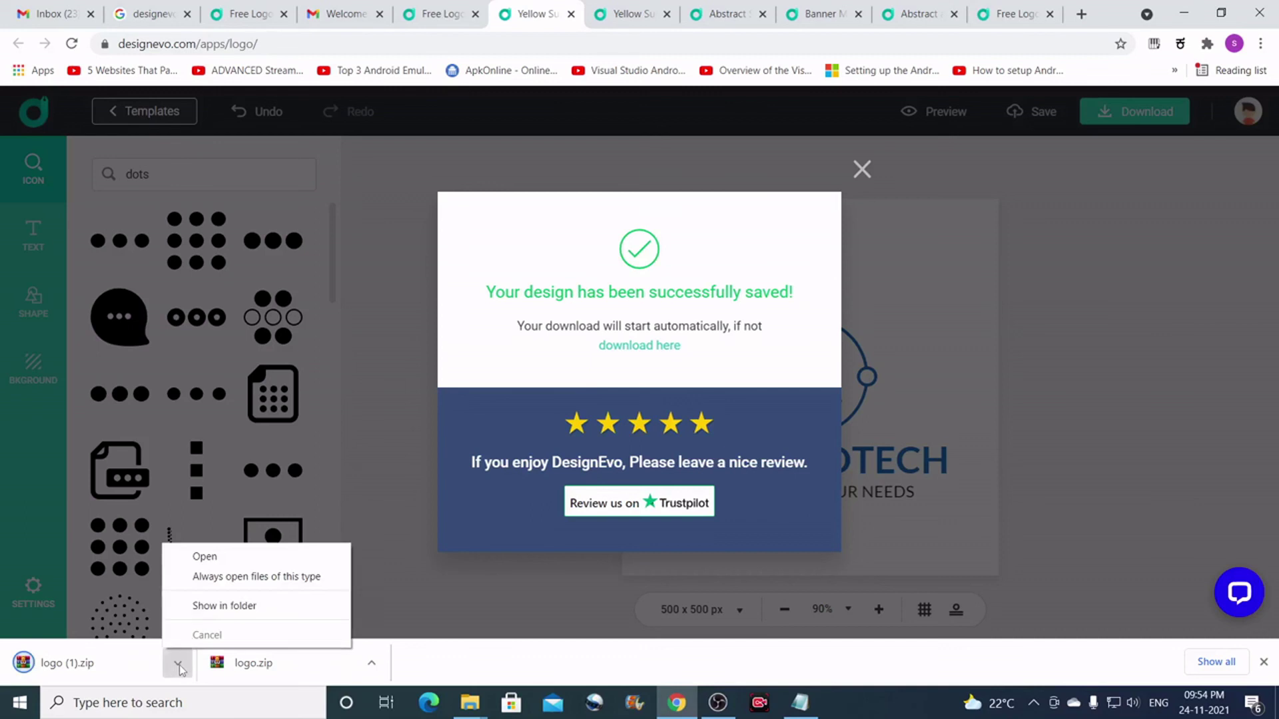
left_click(244, 607)
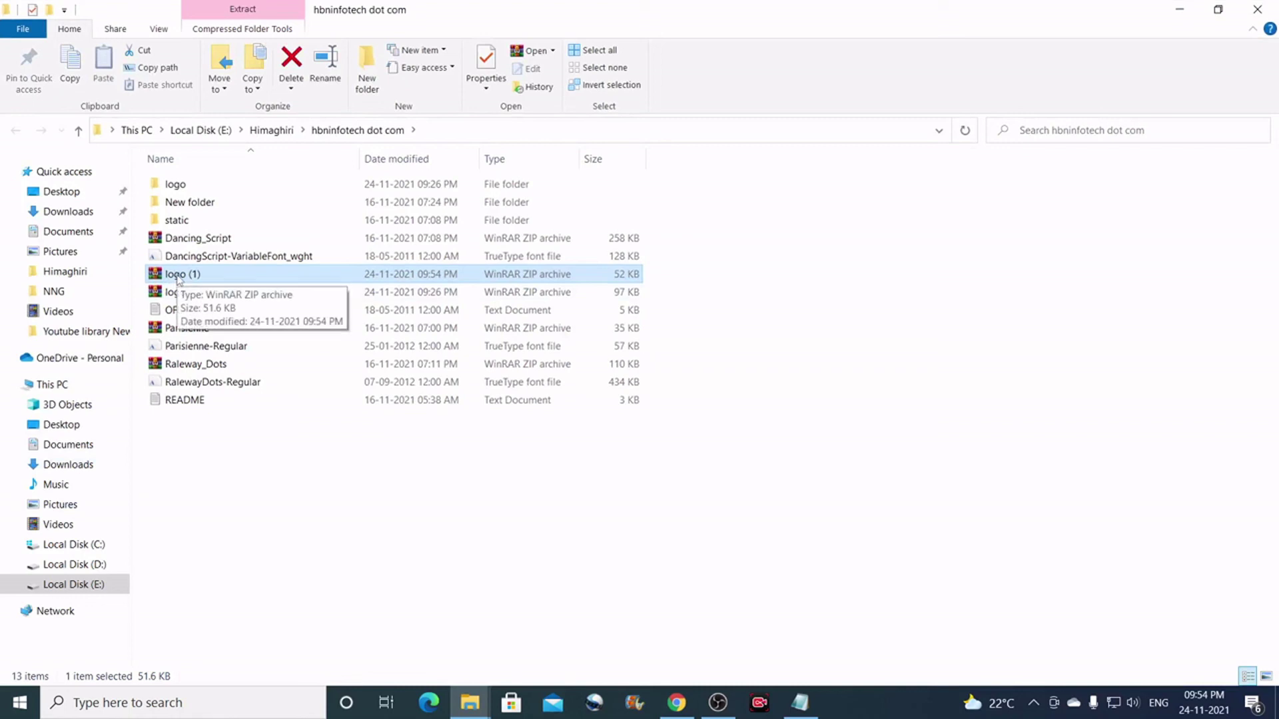
right_click(177, 275)
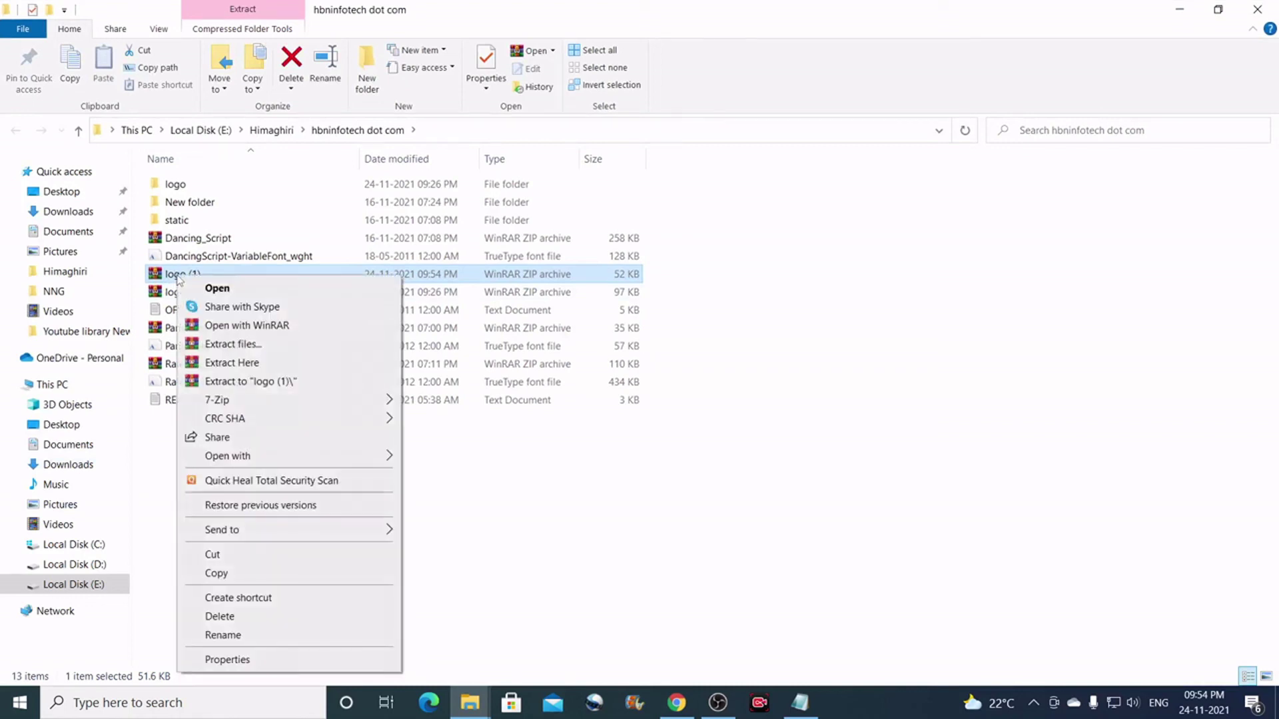
left_click(240, 346)
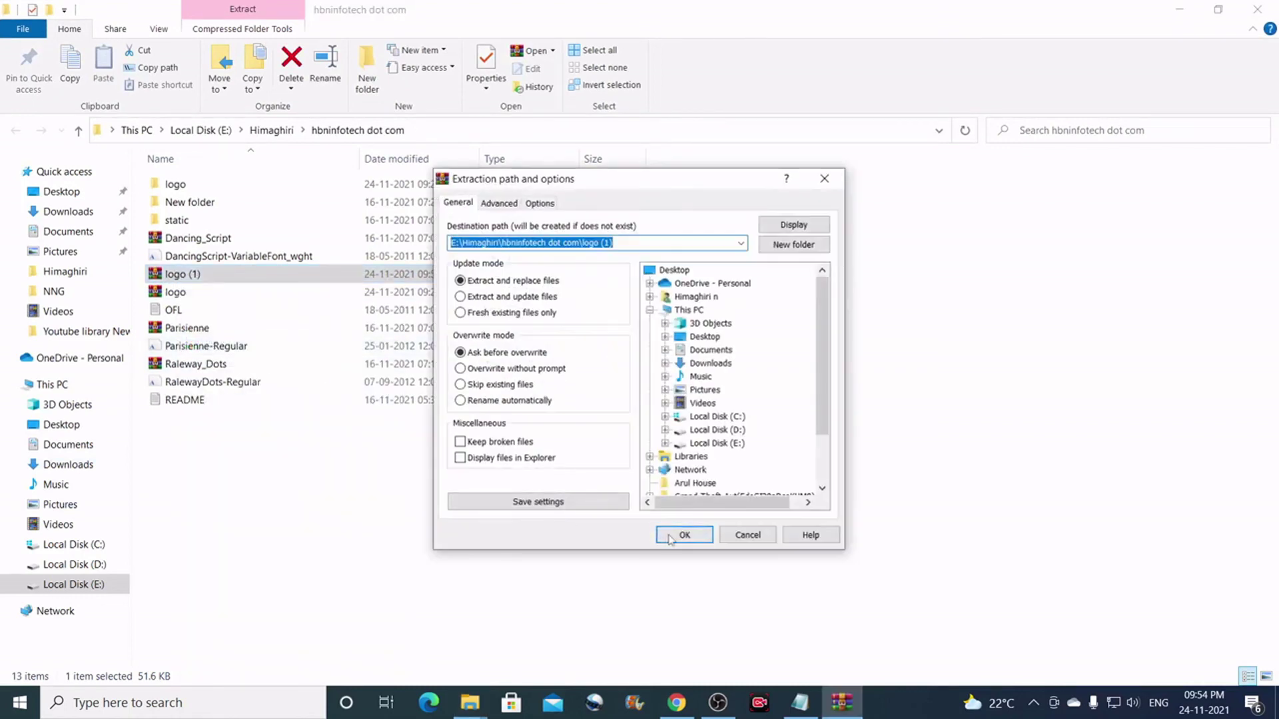
left_click(670, 536)
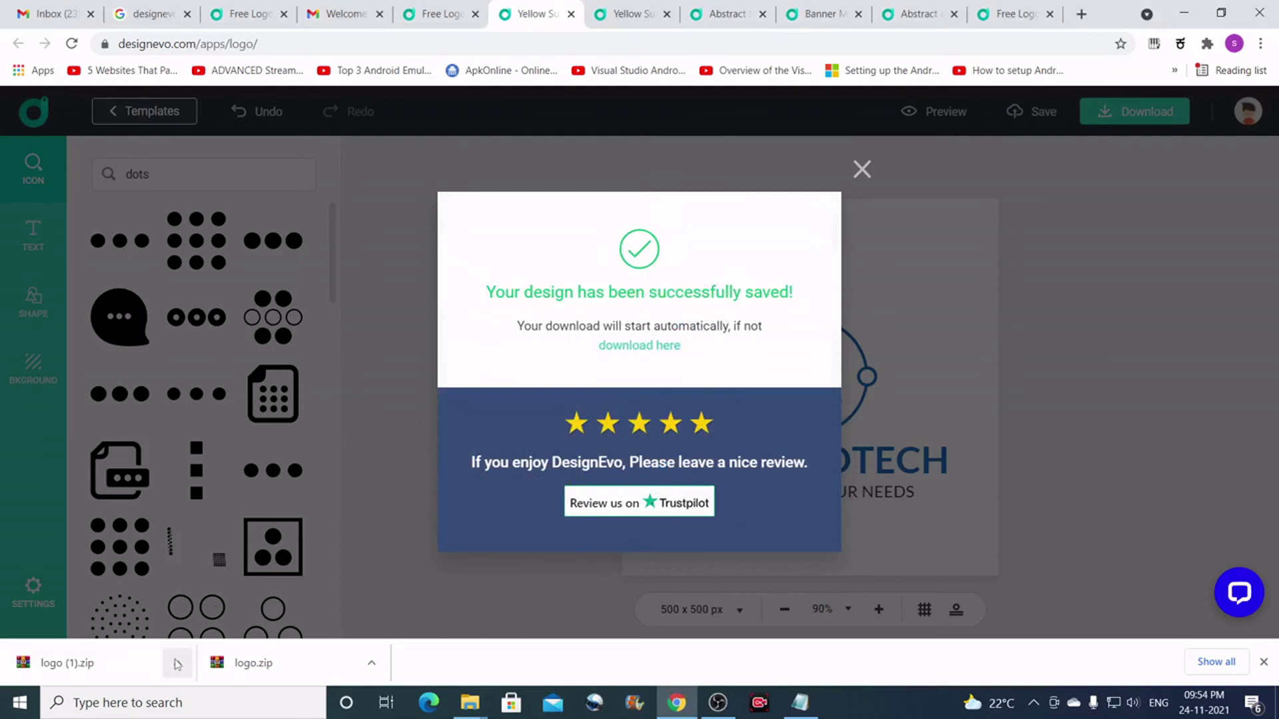
left_click(177, 662)
left_click(206, 606)
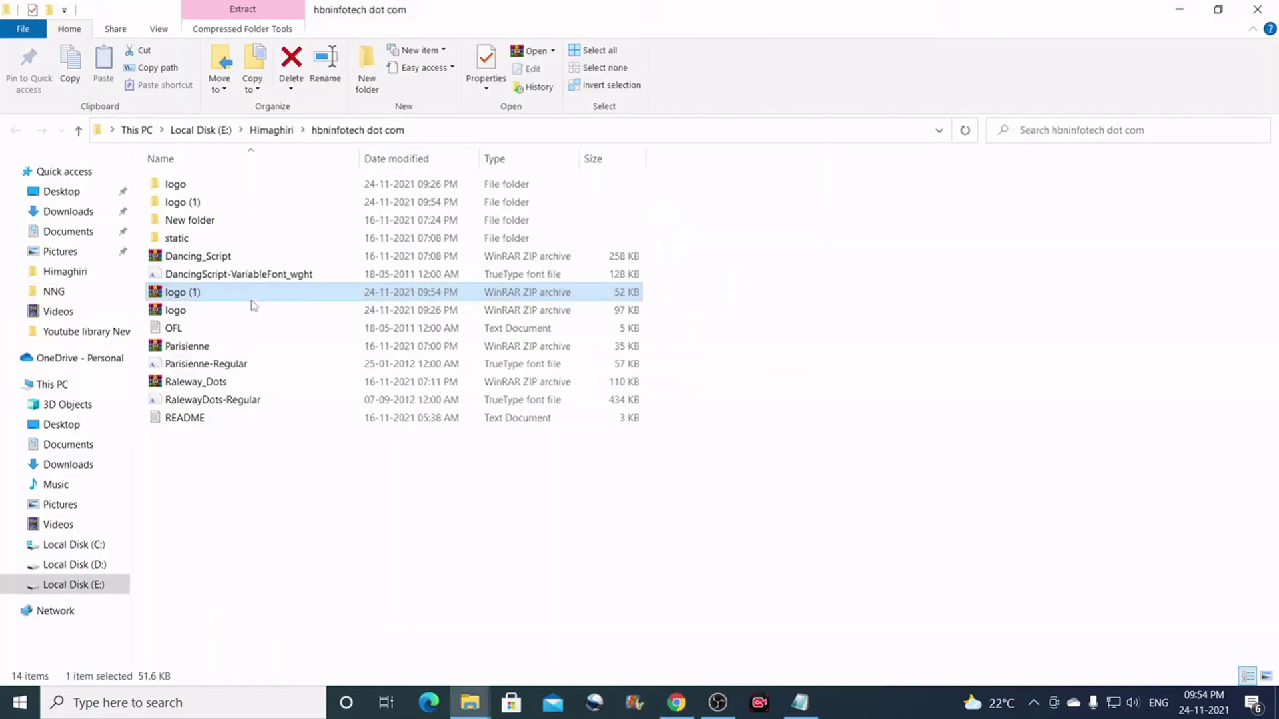
Browse into logo (1) > logo and open the first logo image with Photos
double_click(178, 202)
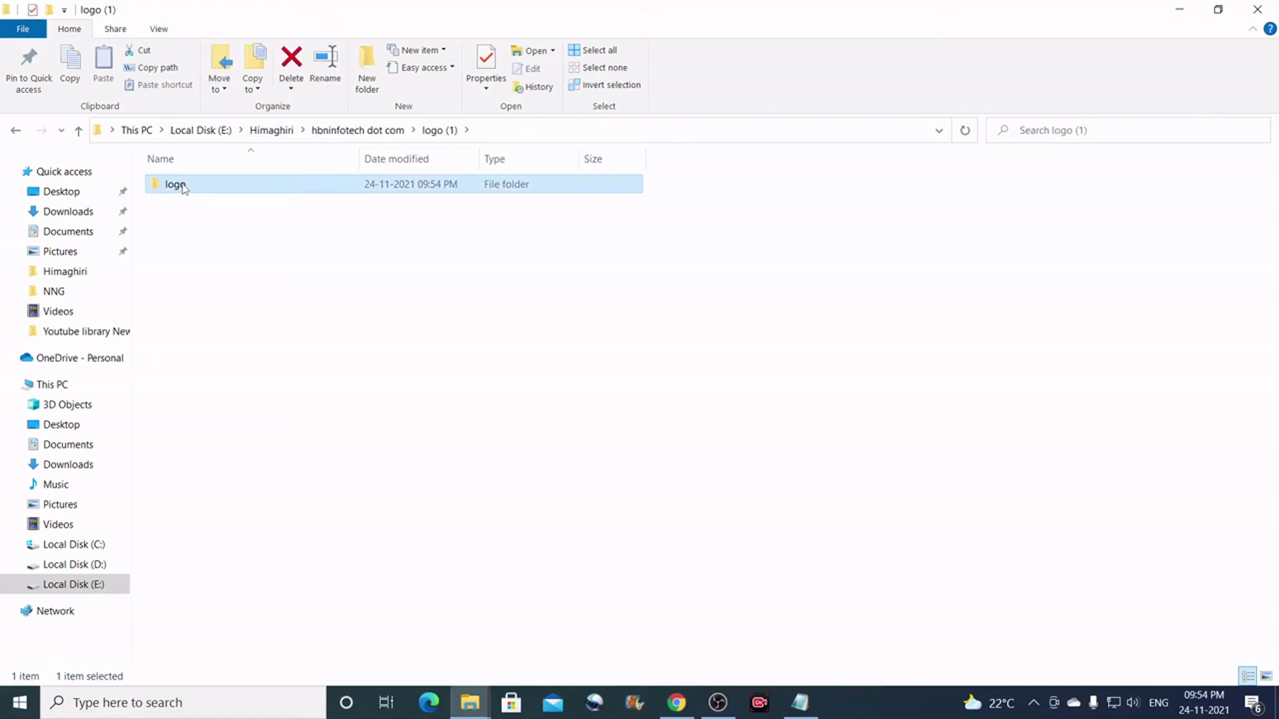
double_click(180, 185)
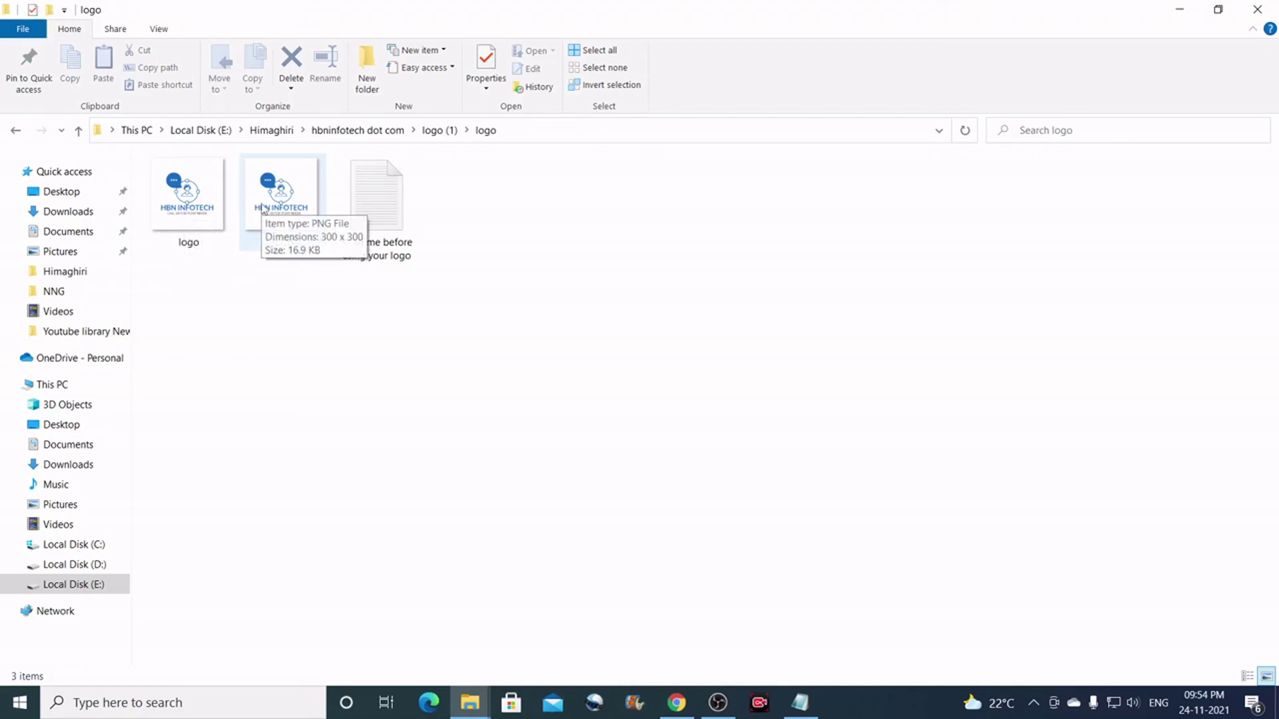
left_click(214, 187)
right_click(215, 187)
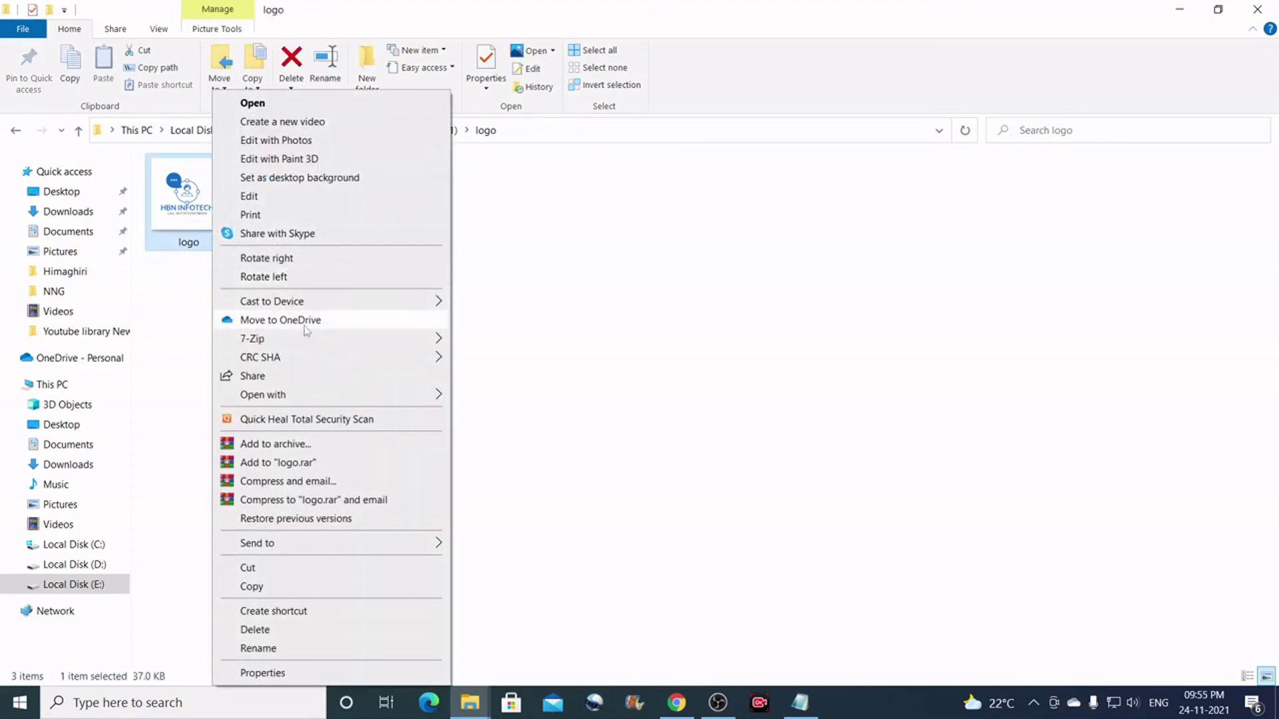
mouse_move(317, 397)
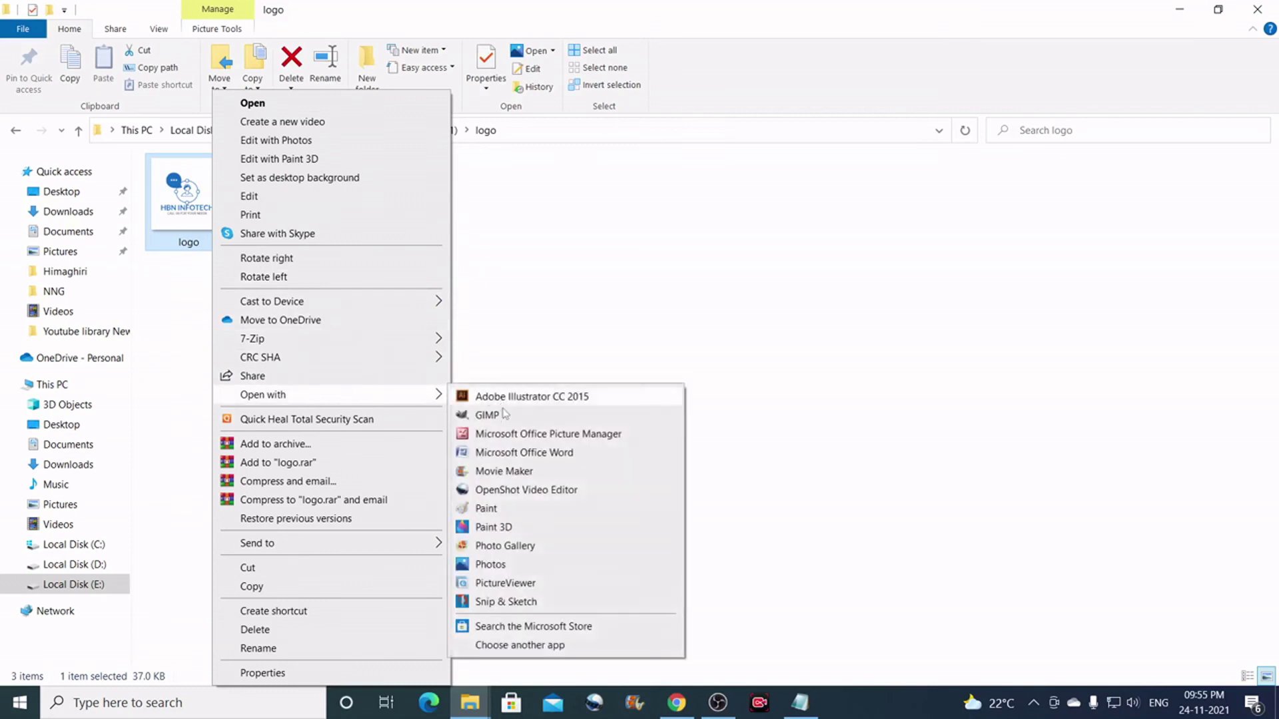
left_click(490, 565)
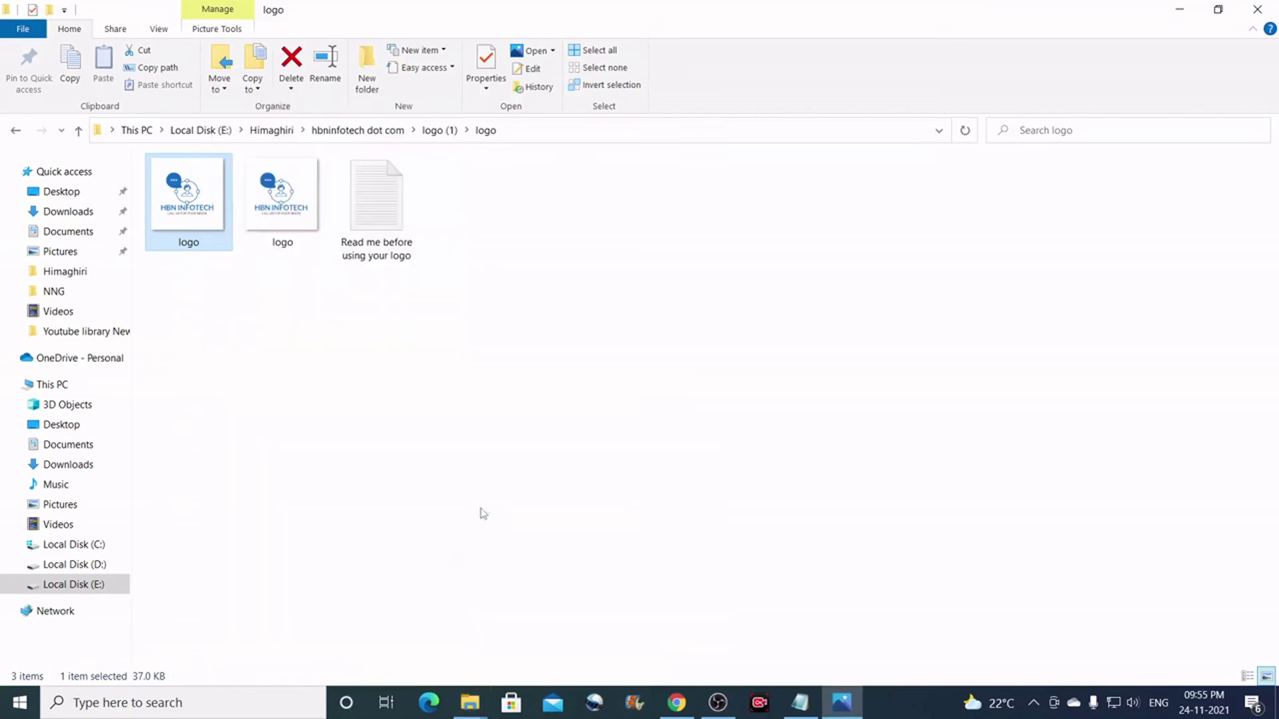